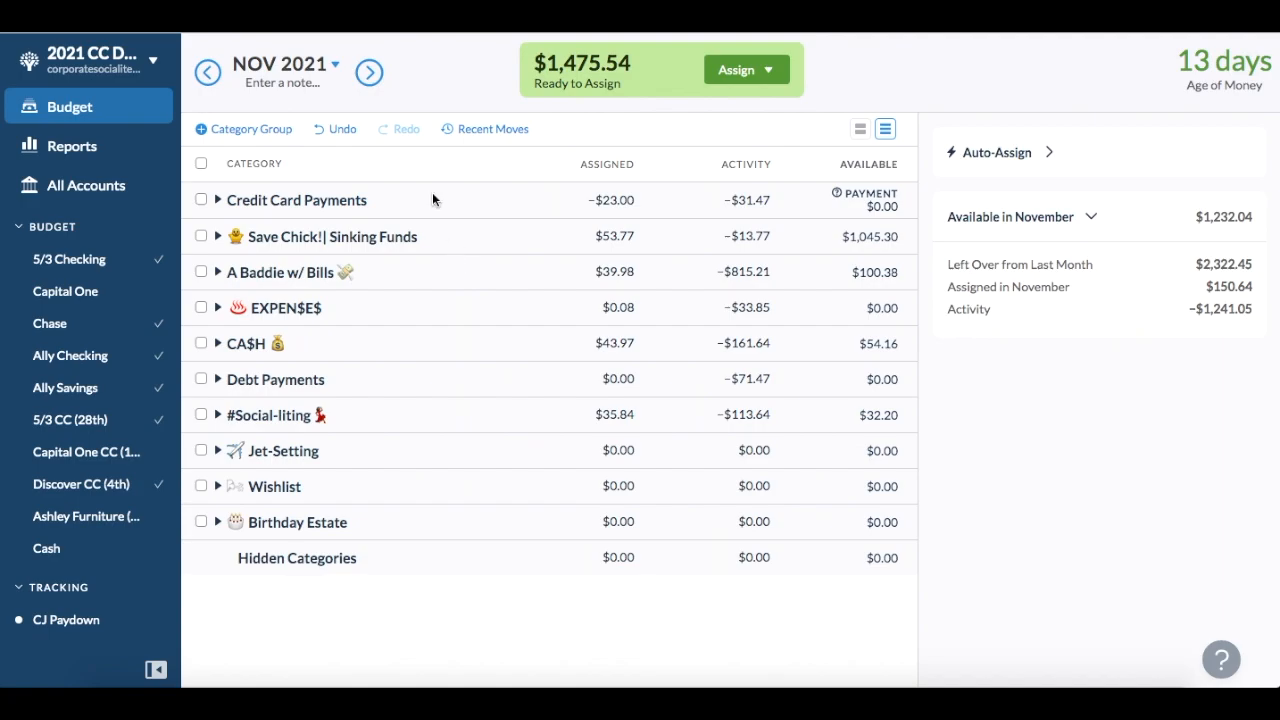
# Expand the Credit Card Payments, Save Chick!| Sinking Funds, A Baddie w/ Bills and EXPEN$E$ category groups.
pyautogui.click(218, 200)
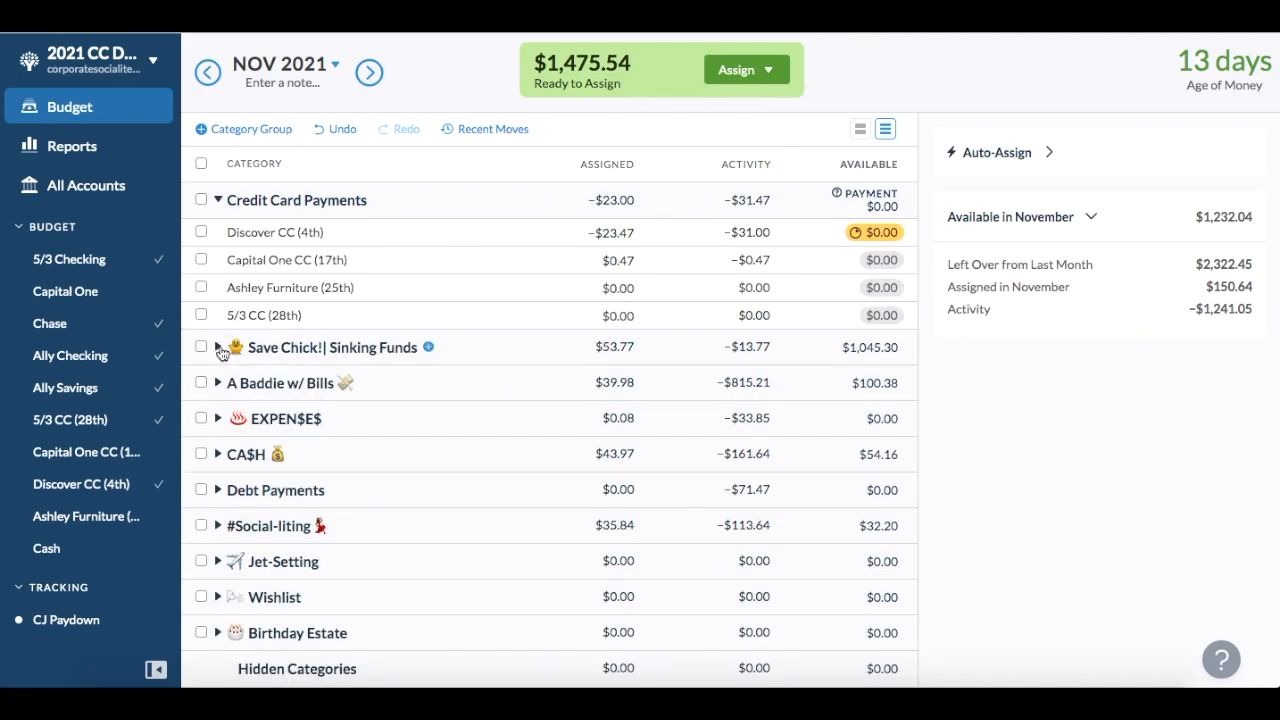
pyautogui.click(219, 348)
pyautogui.scroll(-2, 232, 460)
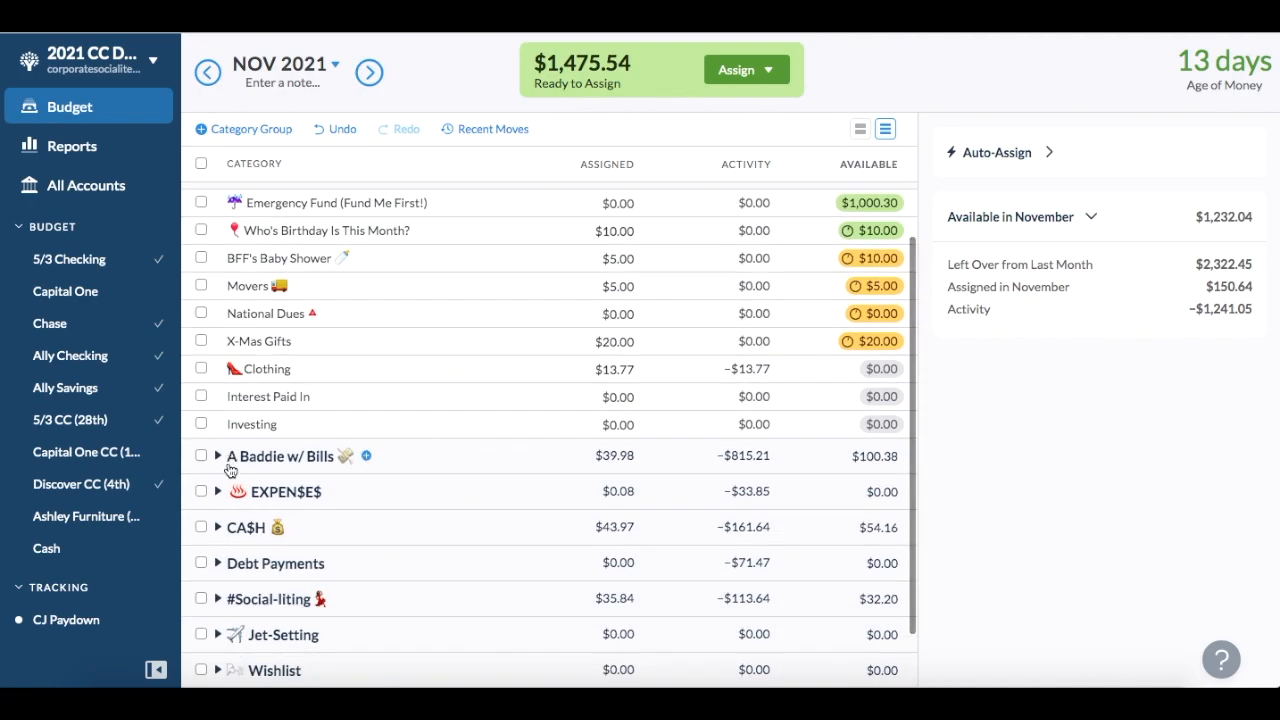
pyautogui.click(218, 457)
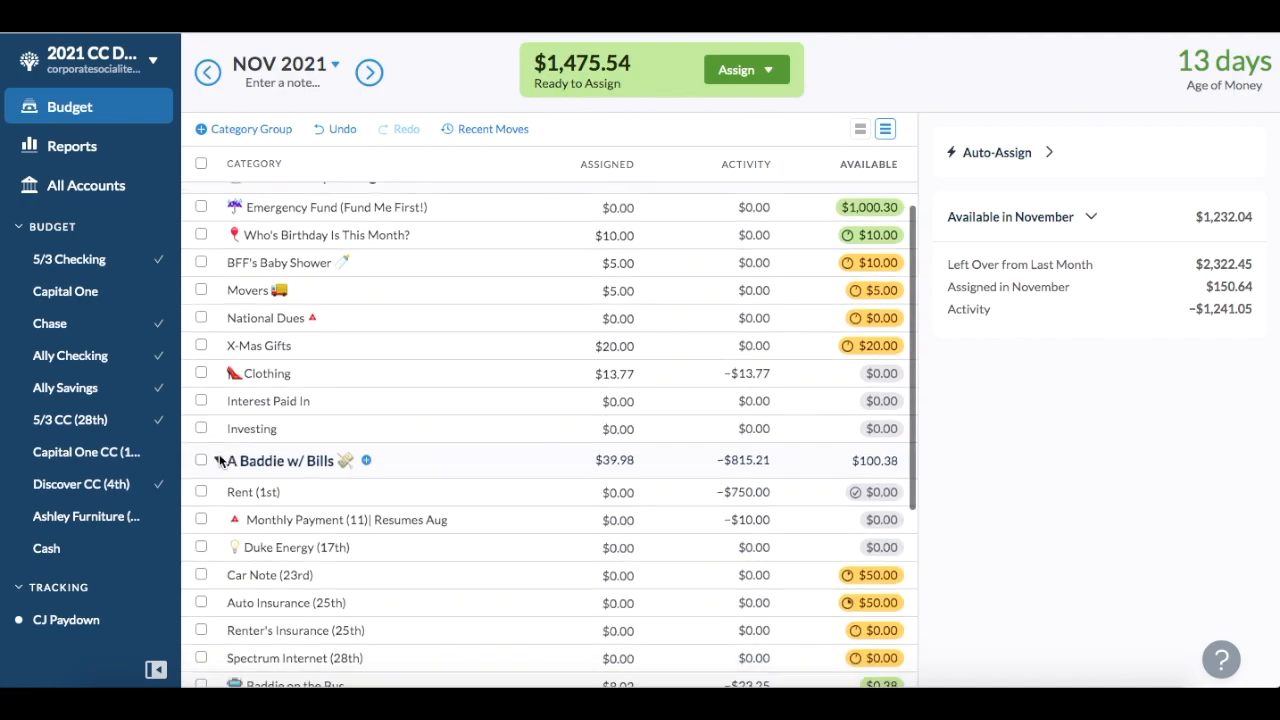
pyautogui.scroll(-3, 220, 458)
pyautogui.click(218, 420)
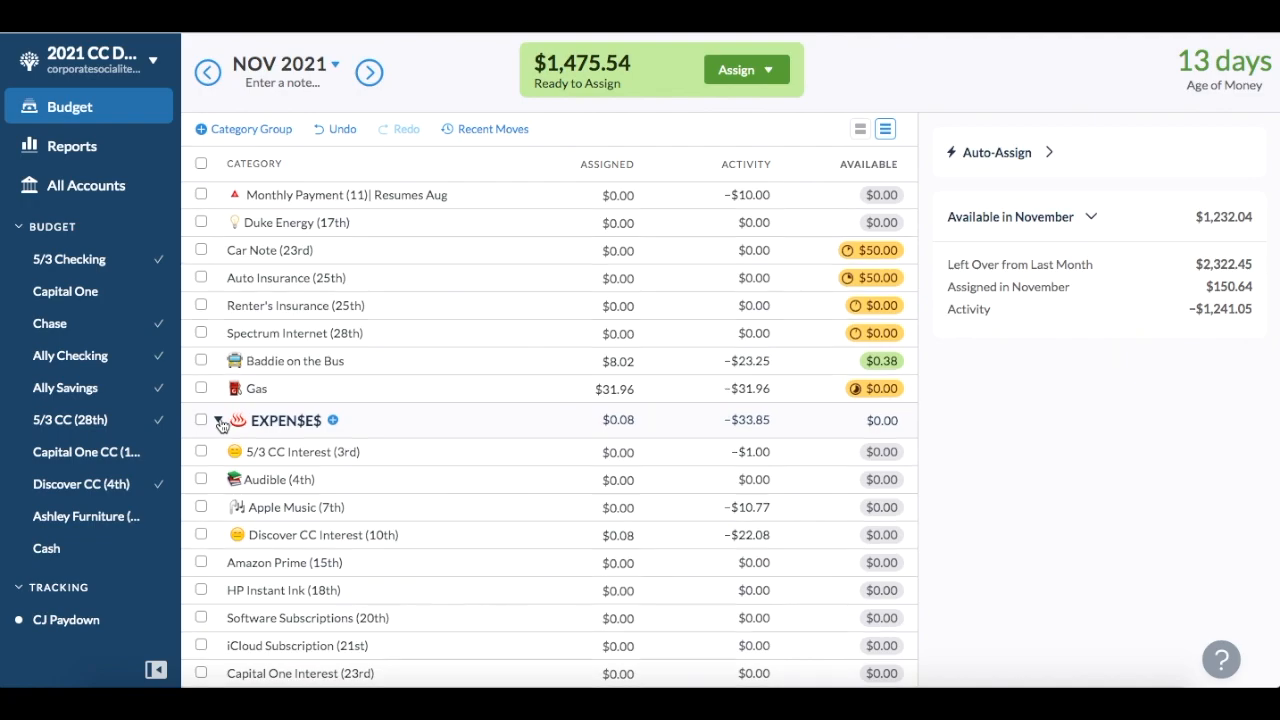
pyautogui.scroll(-4, 221, 425)
pyautogui.scroll(10, 221, 425)
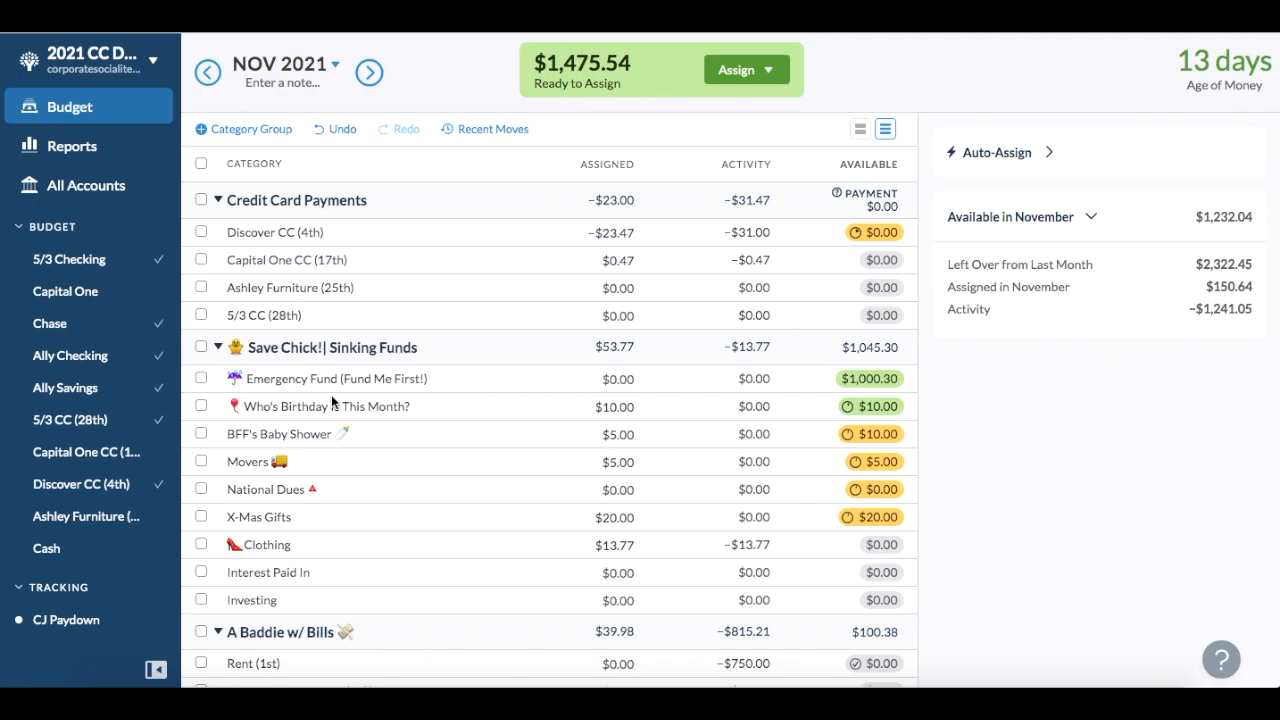
# Expand the CA$H group and add $75 to the November amount assigned to Monthly Rollover.
pyautogui.scroll(-5, 332, 399)
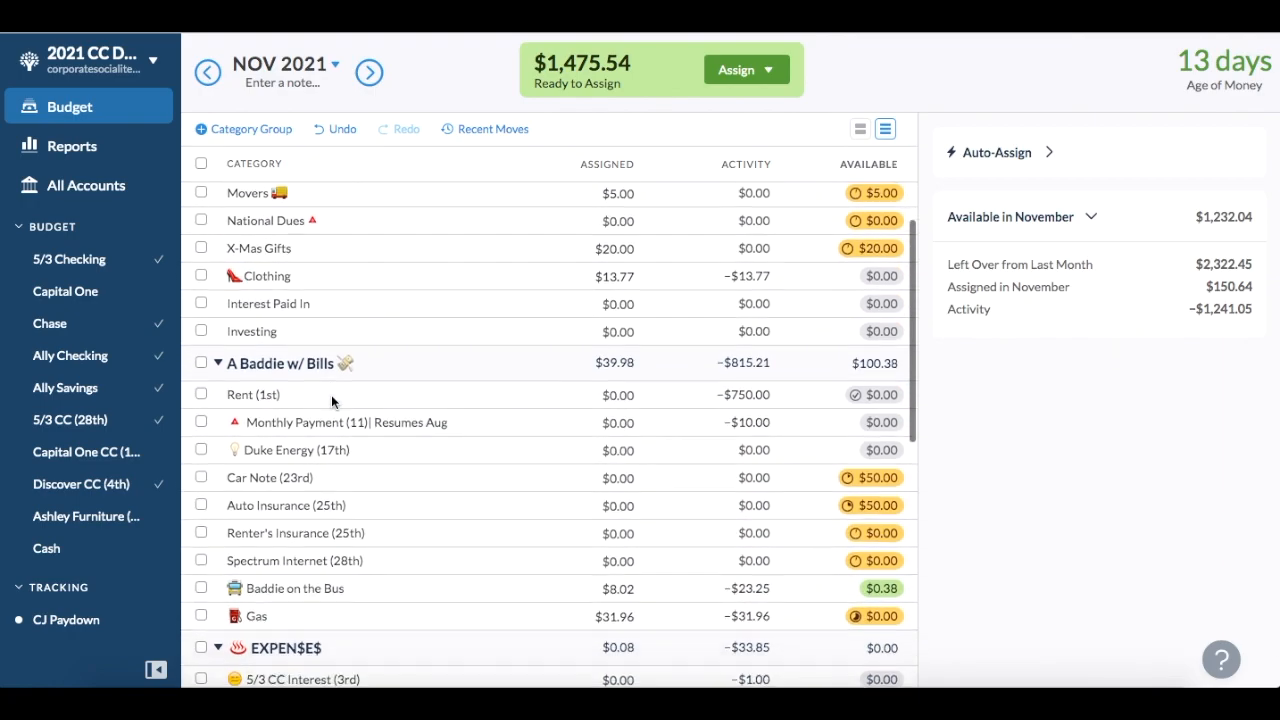
pyautogui.scroll(-5, 333, 399)
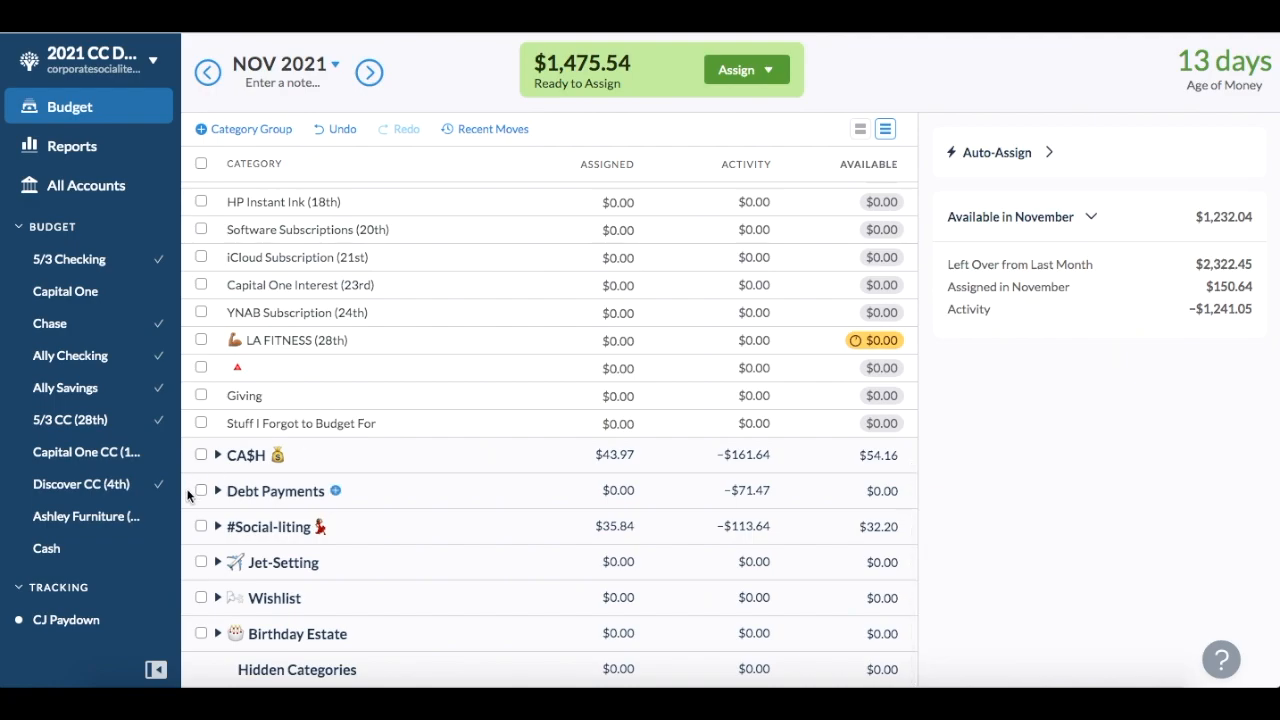
pyautogui.click(230, 460)
pyautogui.click(218, 456)
pyautogui.click(218, 457)
pyautogui.click(612, 486)
pyautogui.write('+75')
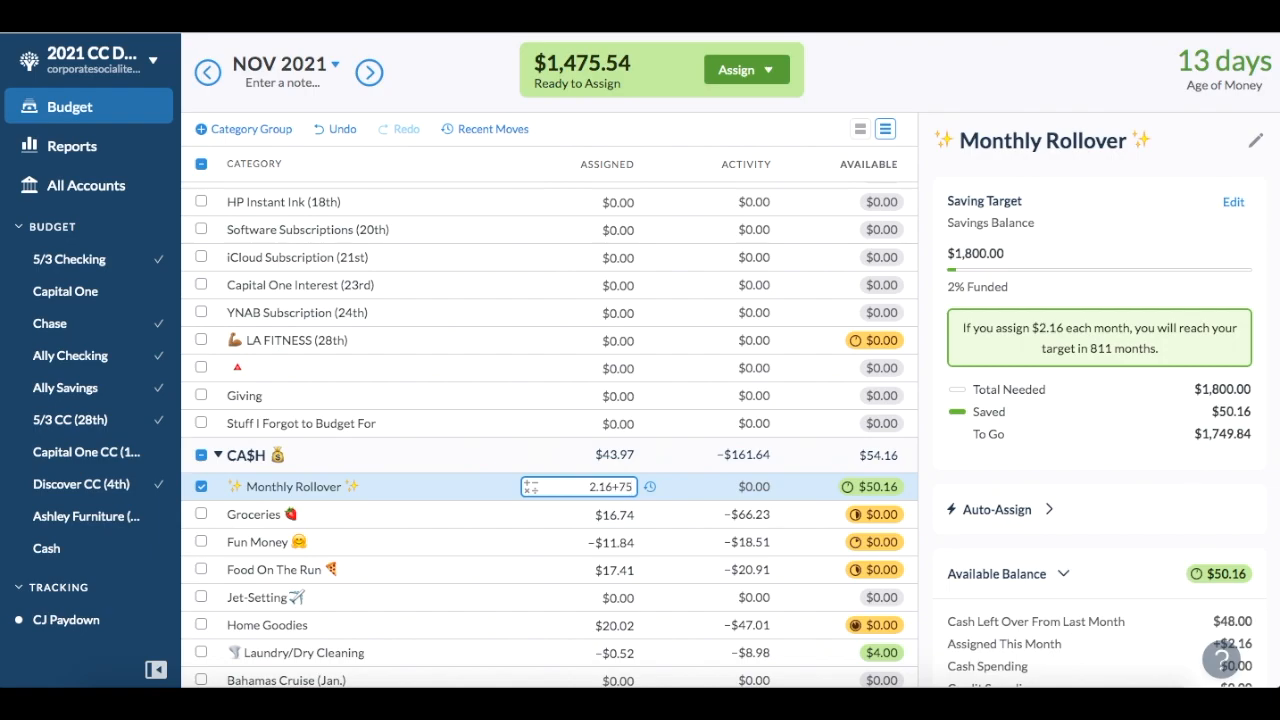
pyautogui.press('Return')
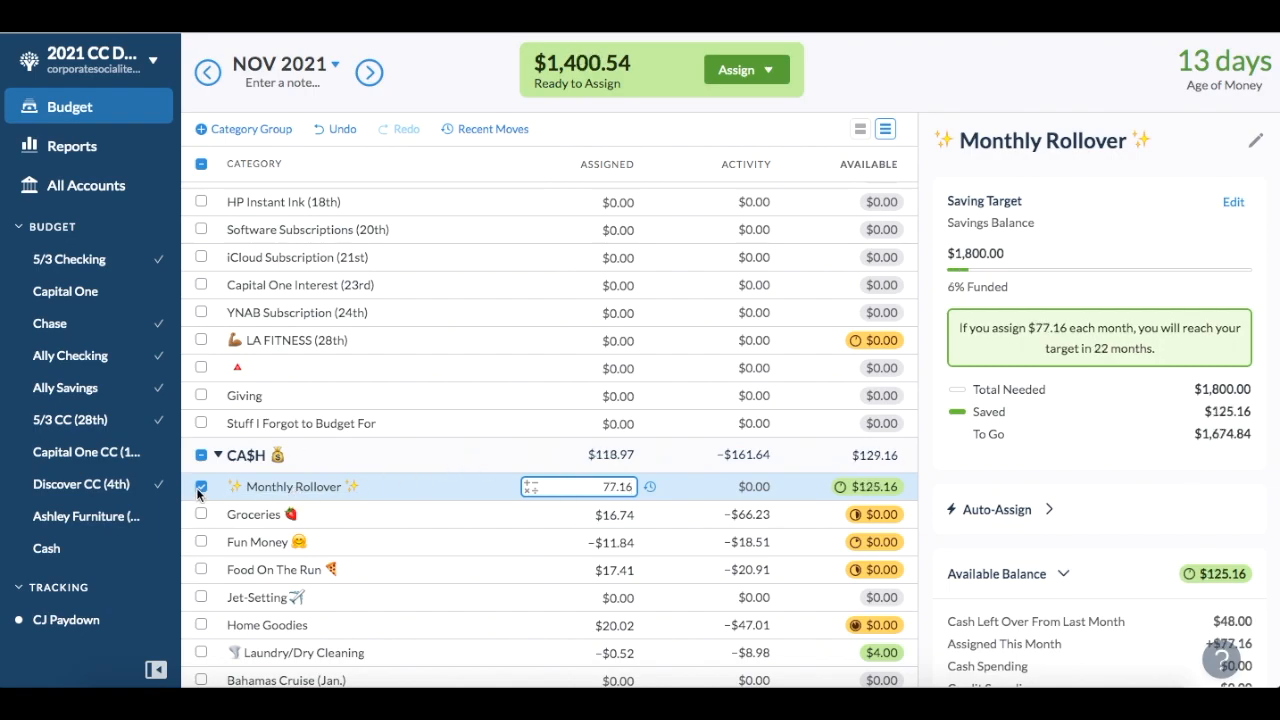
# Assign $25 to Emergency Fund (Fund Me First!) in the Save Chick!| Sinking Funds group and deselect the category.
pyautogui.scroll(1, 370, 455)
pyautogui.scroll(10, 371, 455)
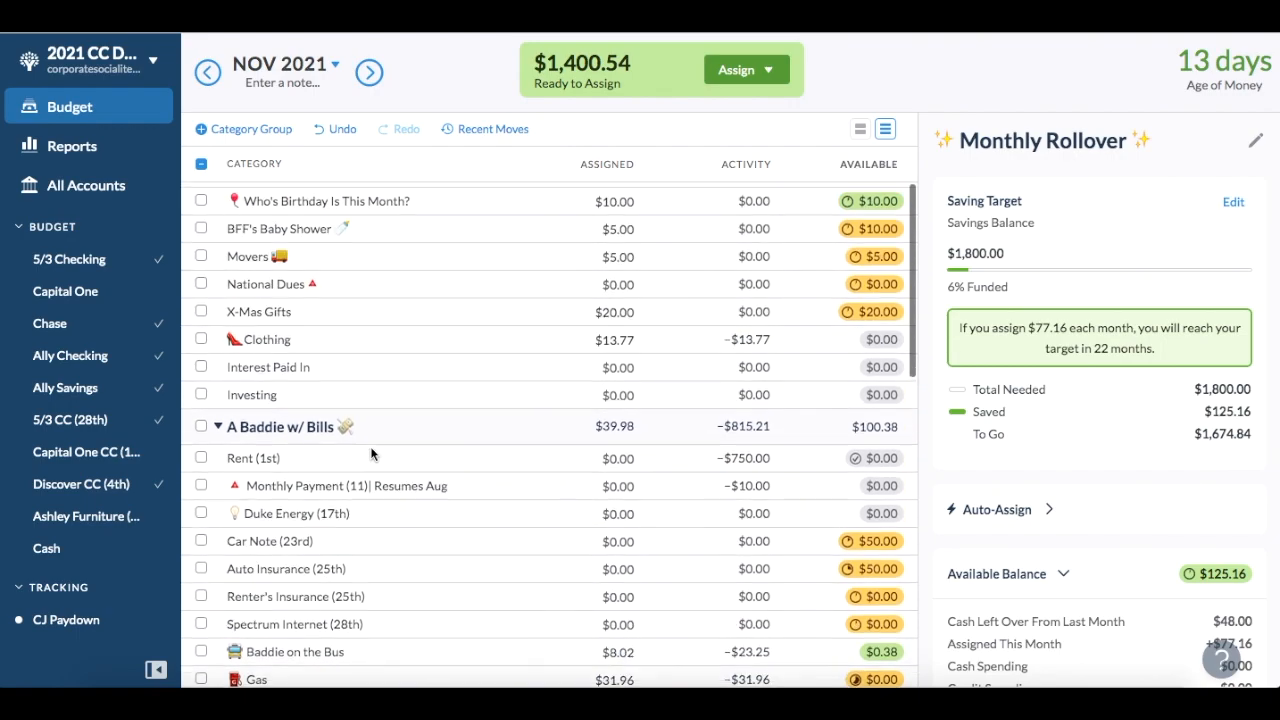
pyautogui.scroll(1, 372, 455)
pyautogui.click(620, 321)
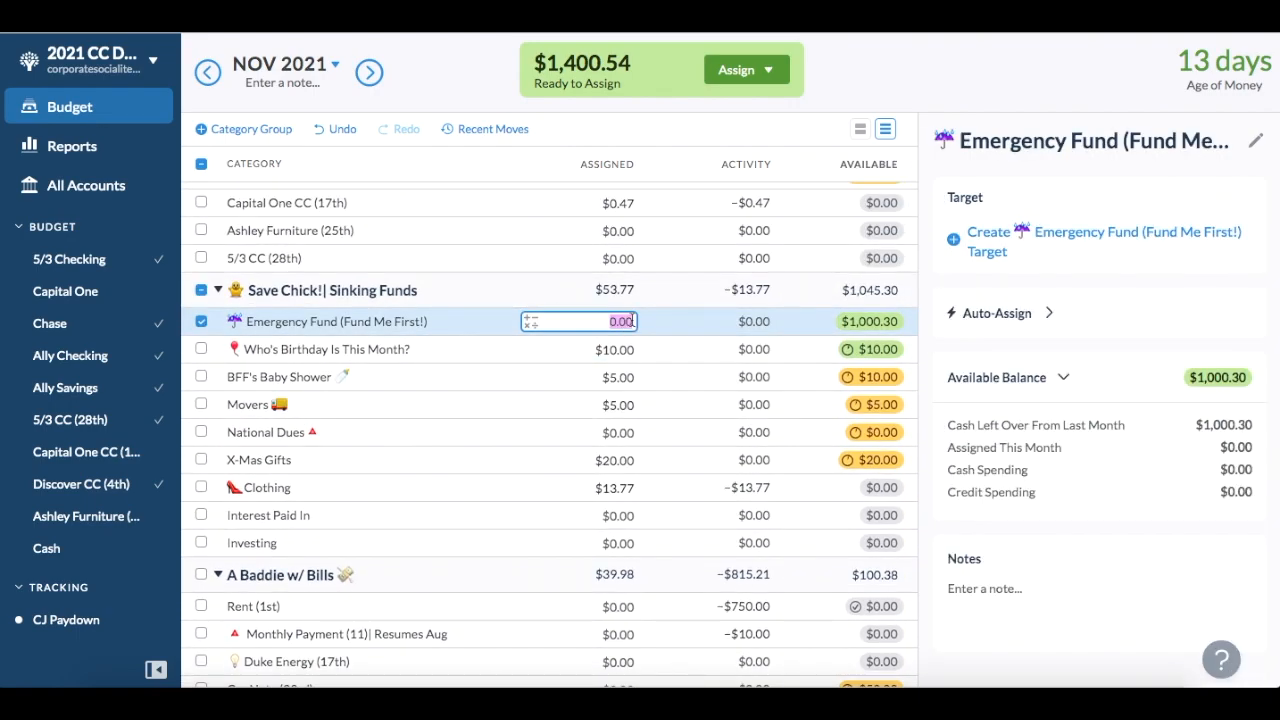
pyautogui.write('25')
pyautogui.press('Return')
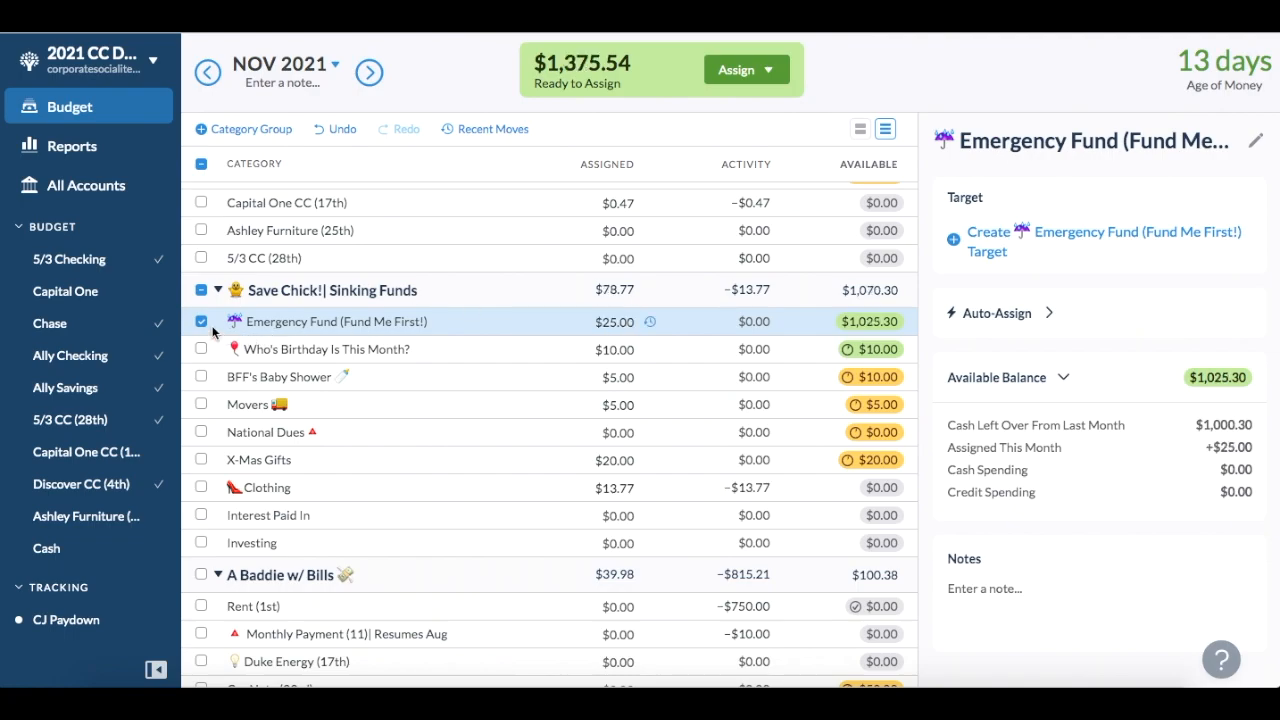
pyautogui.click(202, 322)
# Try adding $30 to the amount assigned to Capital One CC (17th), and undo that assignment.
pyautogui.scroll(2, 315, 352)
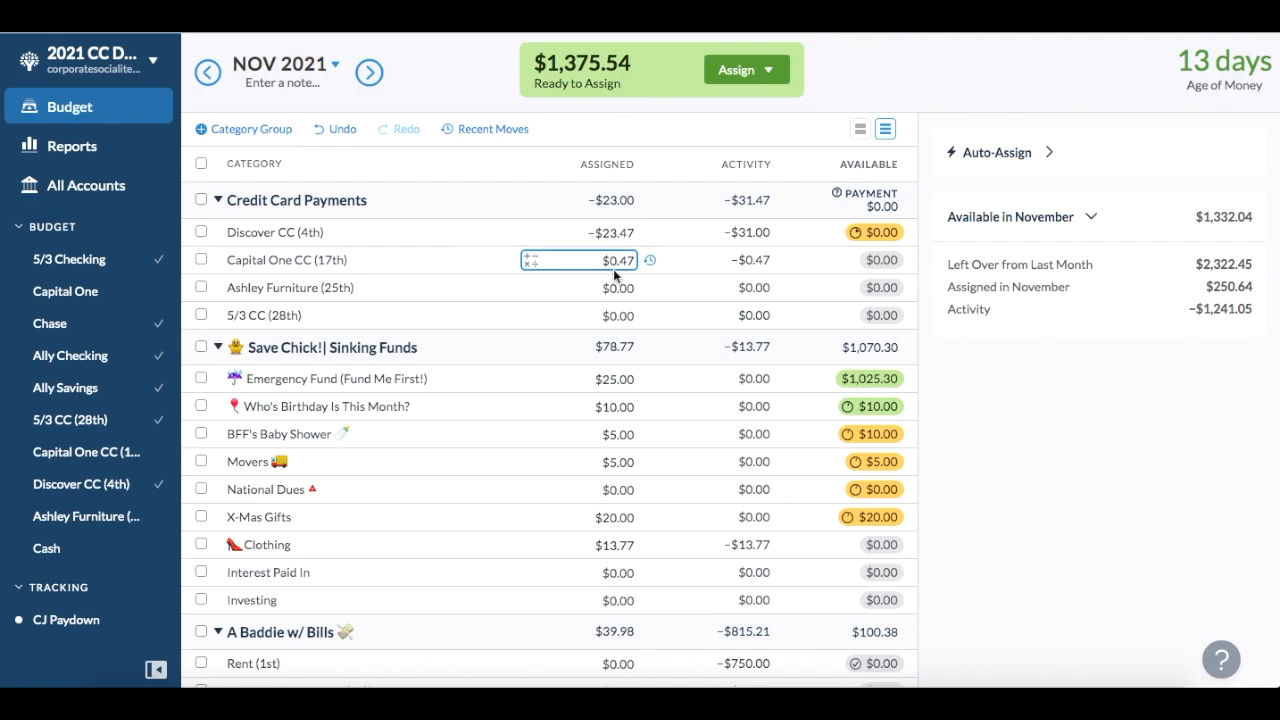
pyautogui.click(626, 264)
pyautogui.click(630, 261)
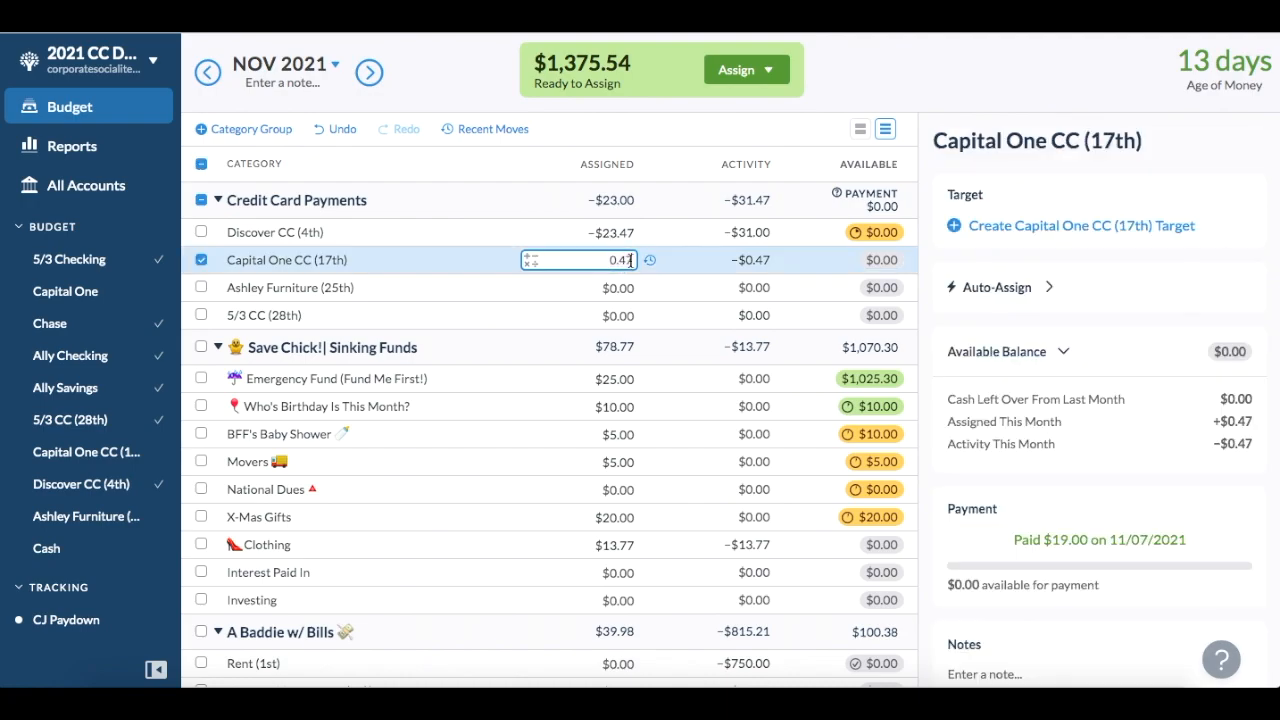
pyautogui.write('+30')
pyautogui.press('Return')
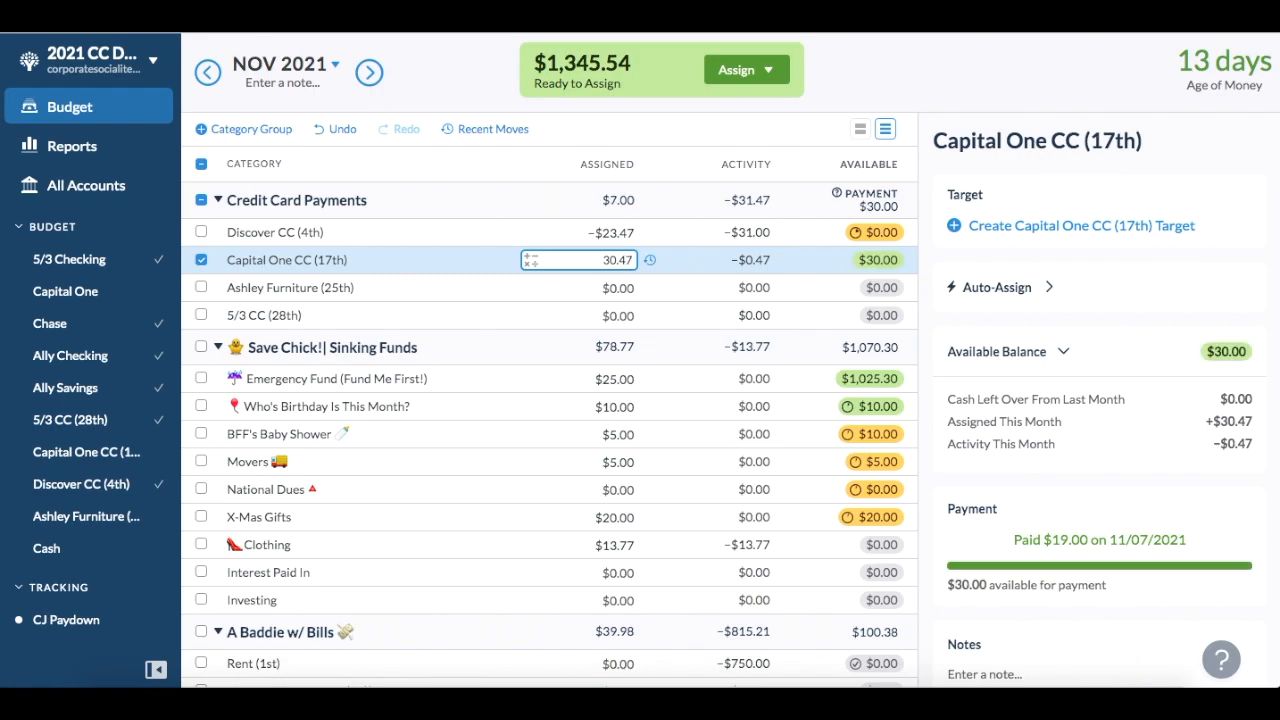
pyautogui.click(338, 129)
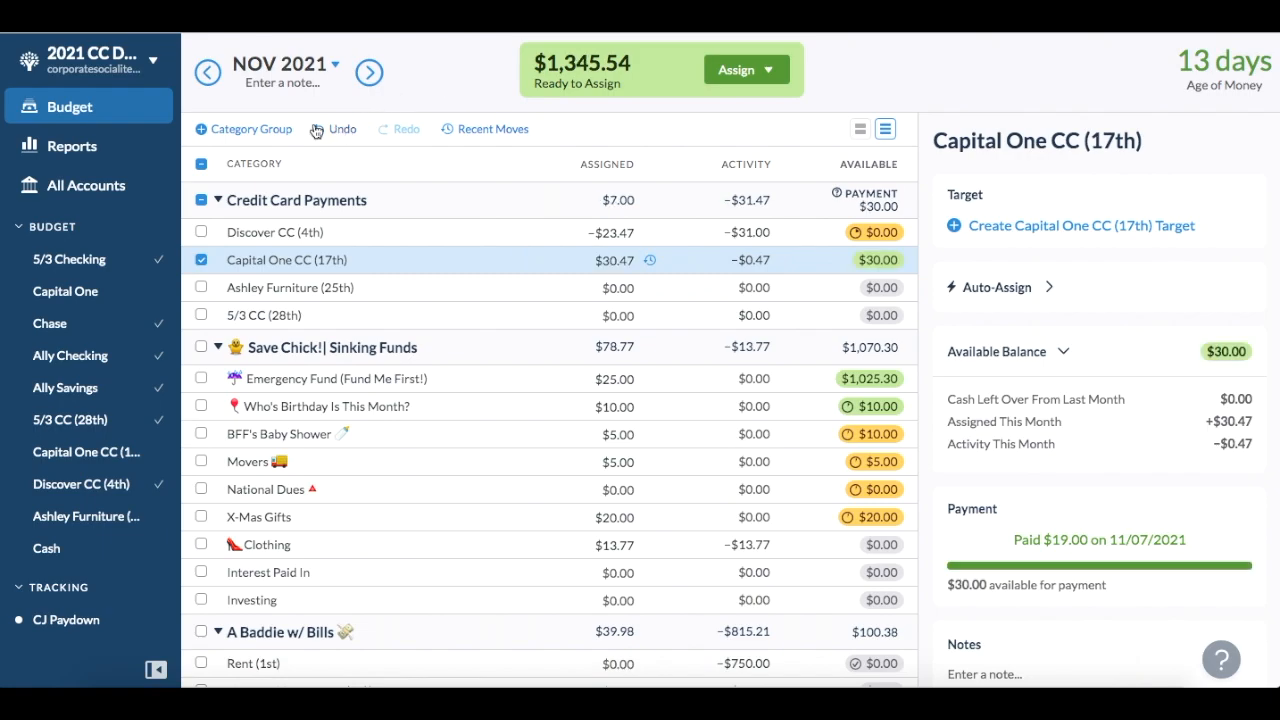
# Add $25 to the amount assigned to Capital One CC (17th) and deselect the category.
pyautogui.click(633, 260)
pyautogui.click(633, 260)
pyautogui.write('+25')
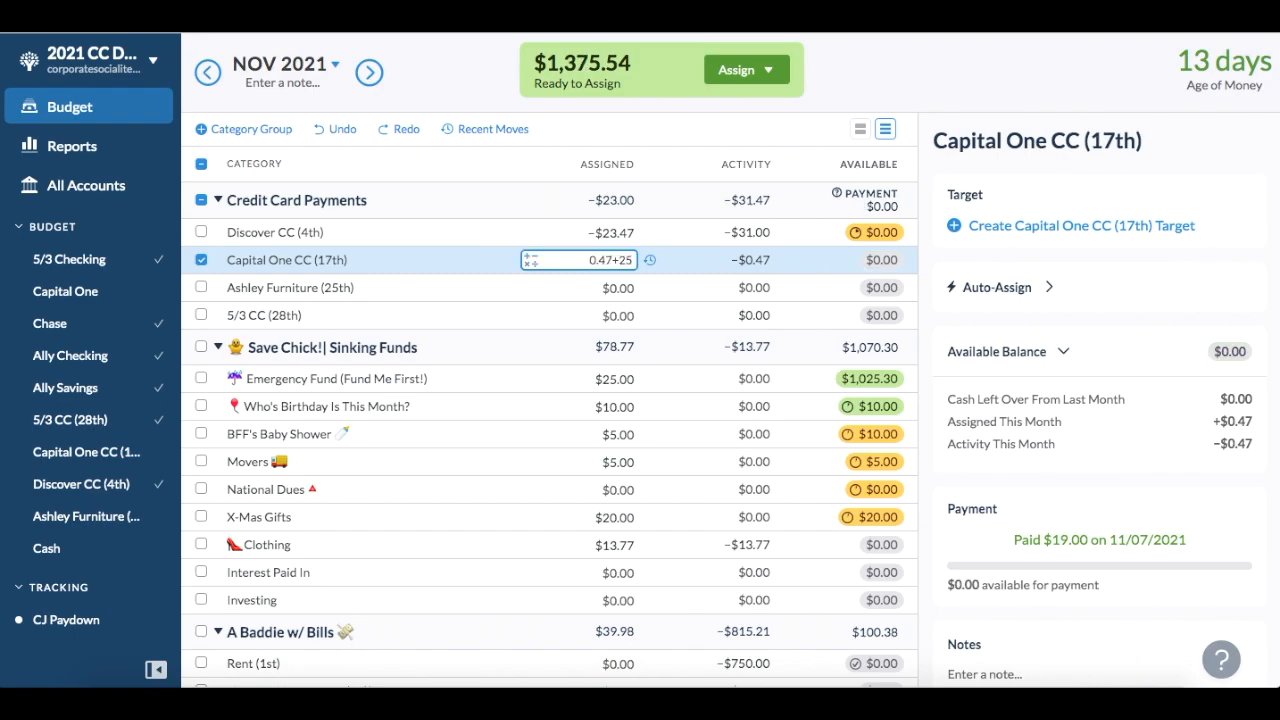
pyautogui.press('Return')
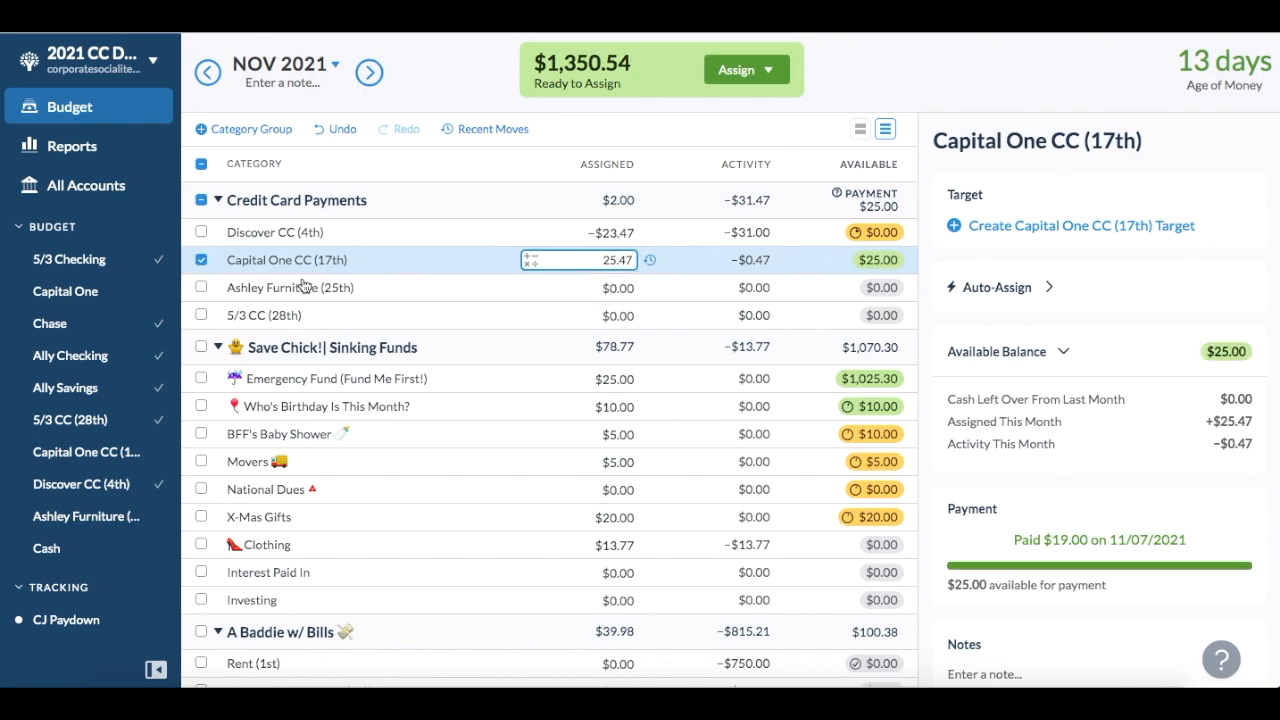
pyautogui.click(202, 260)
# Assign $25 to 5/3 CC (28th), deselect it, and collapse the Credit Card Payments group.
pyautogui.click(604, 315)
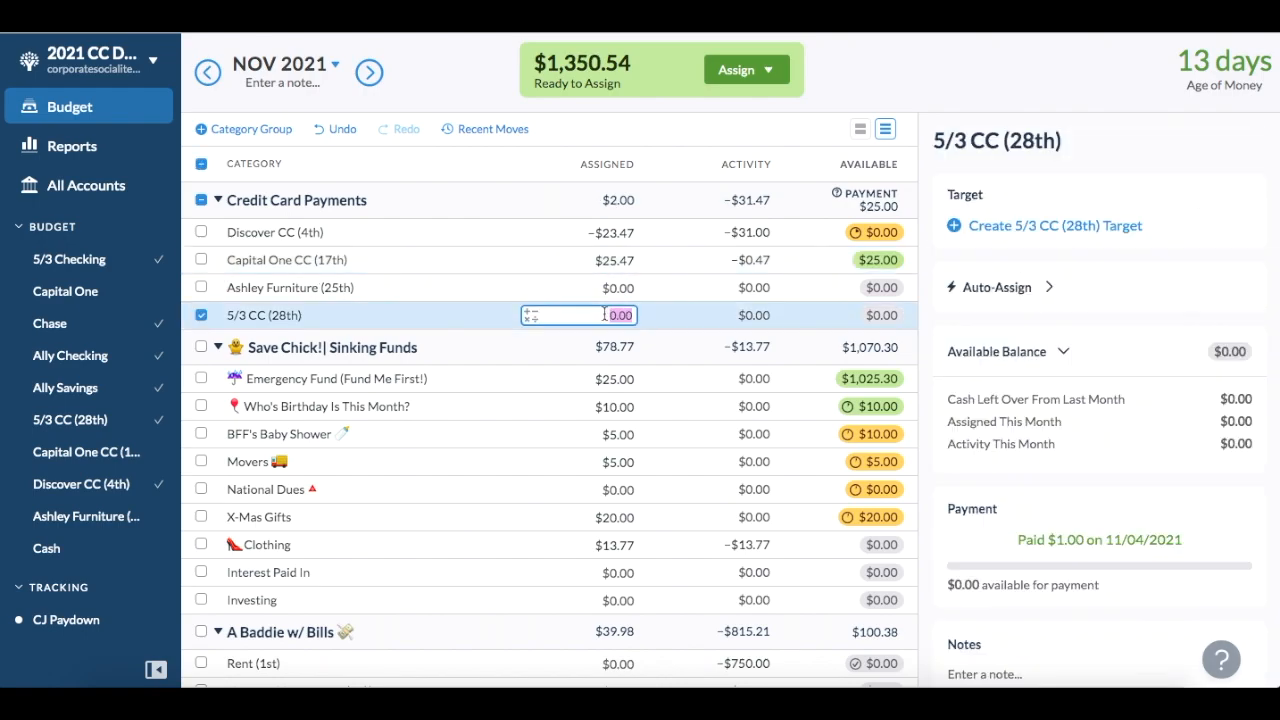
pyautogui.write('25')
pyautogui.press('Return')
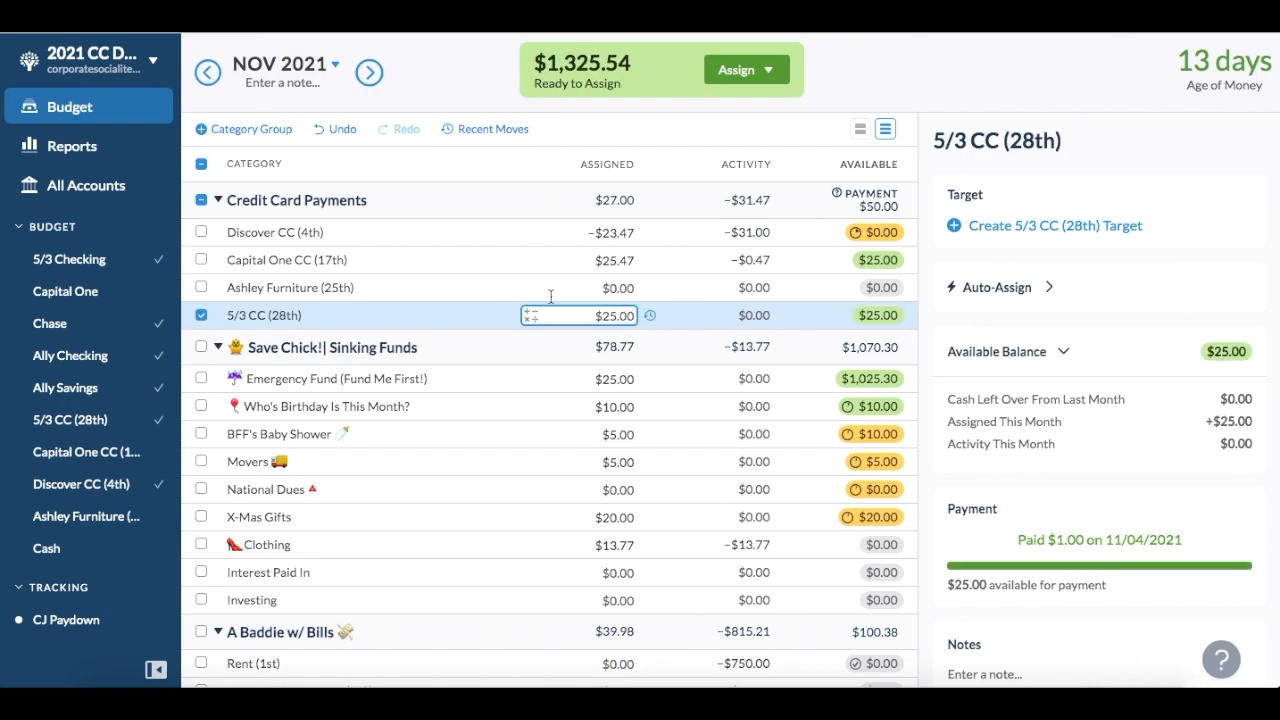
pyautogui.click(201, 316)
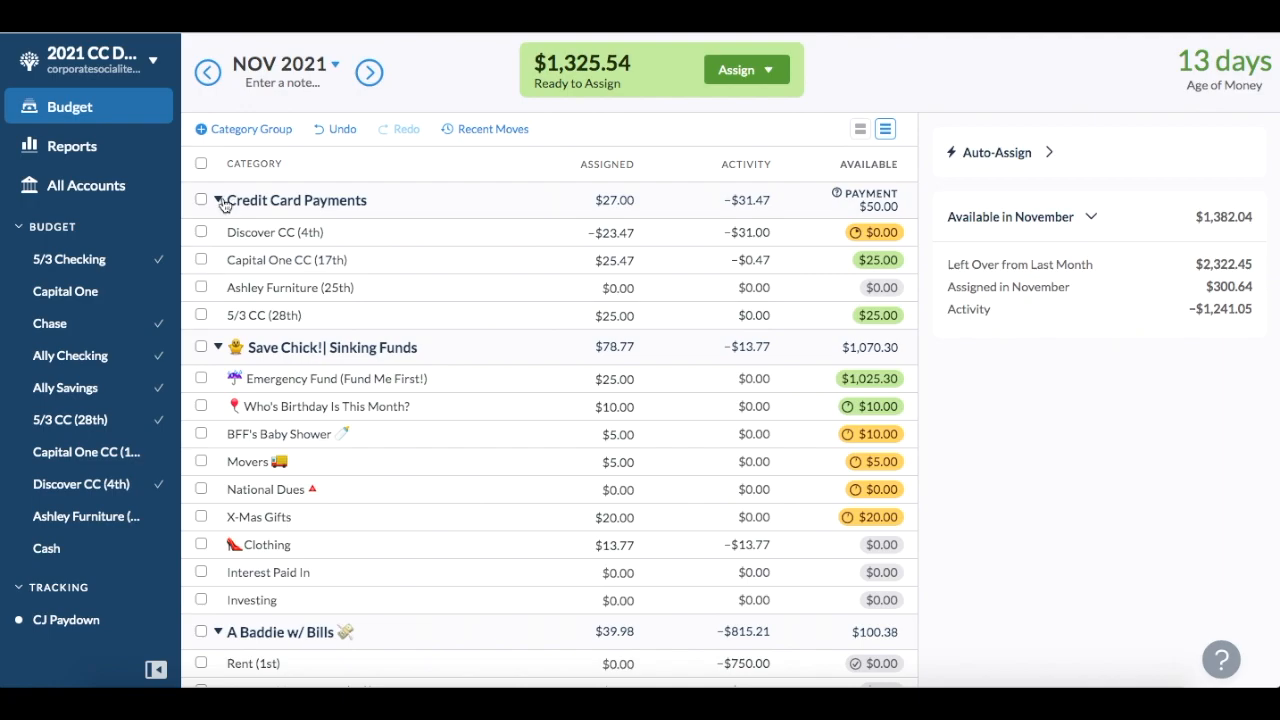
pyautogui.click(218, 200)
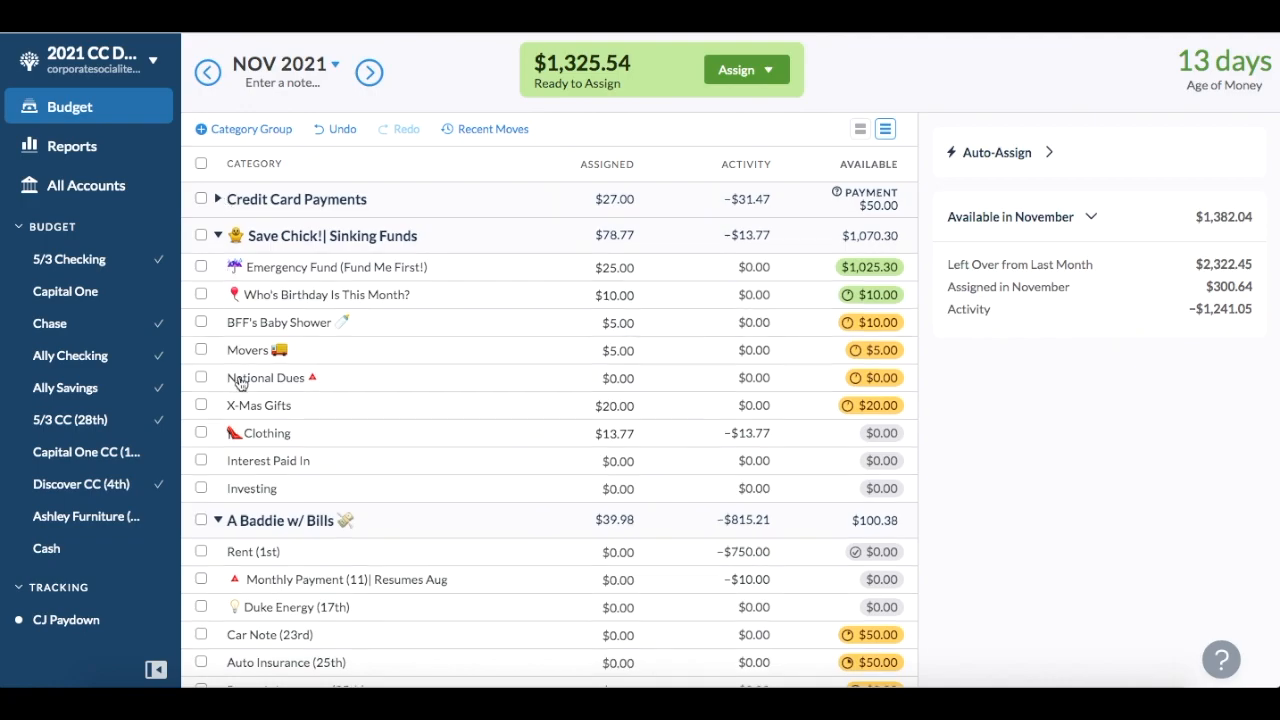
# Expand the Debt Payments group and assign $75 to To Be Reimbursed.
pyautogui.scroll(-2, 240, 385)
pyautogui.scroll(-3, 240, 385)
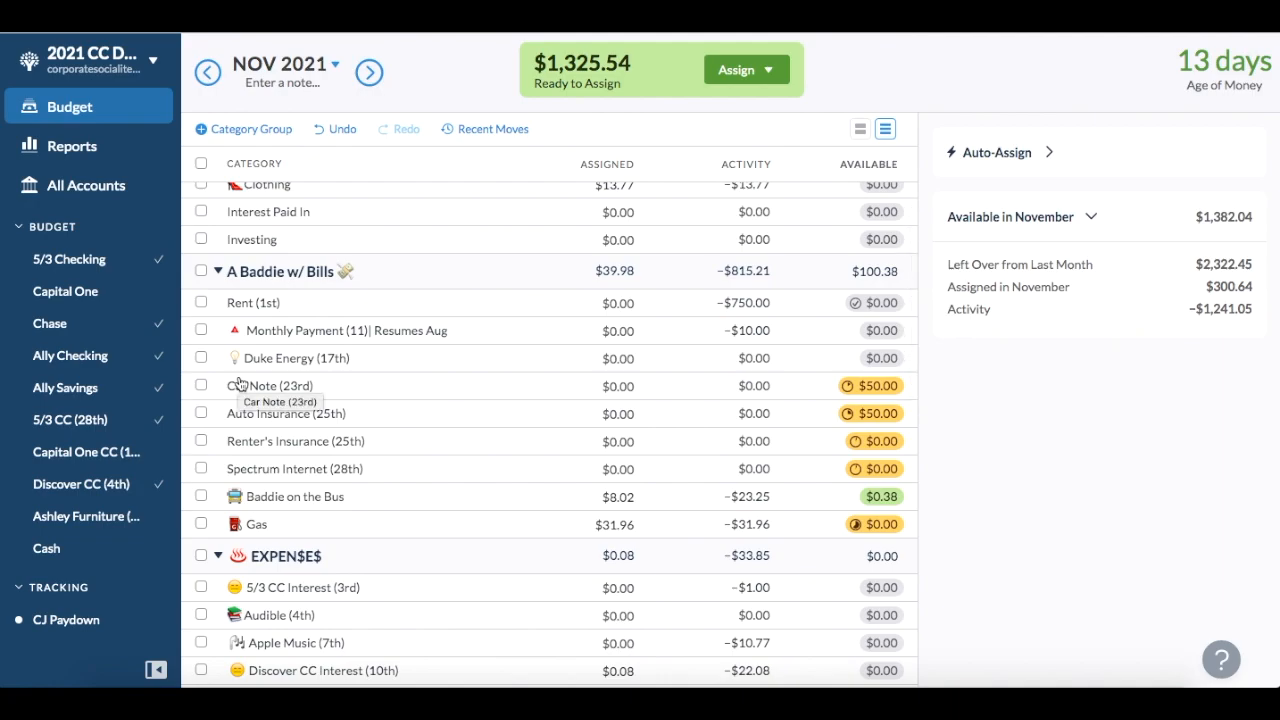
pyautogui.scroll(-2, 240, 385)
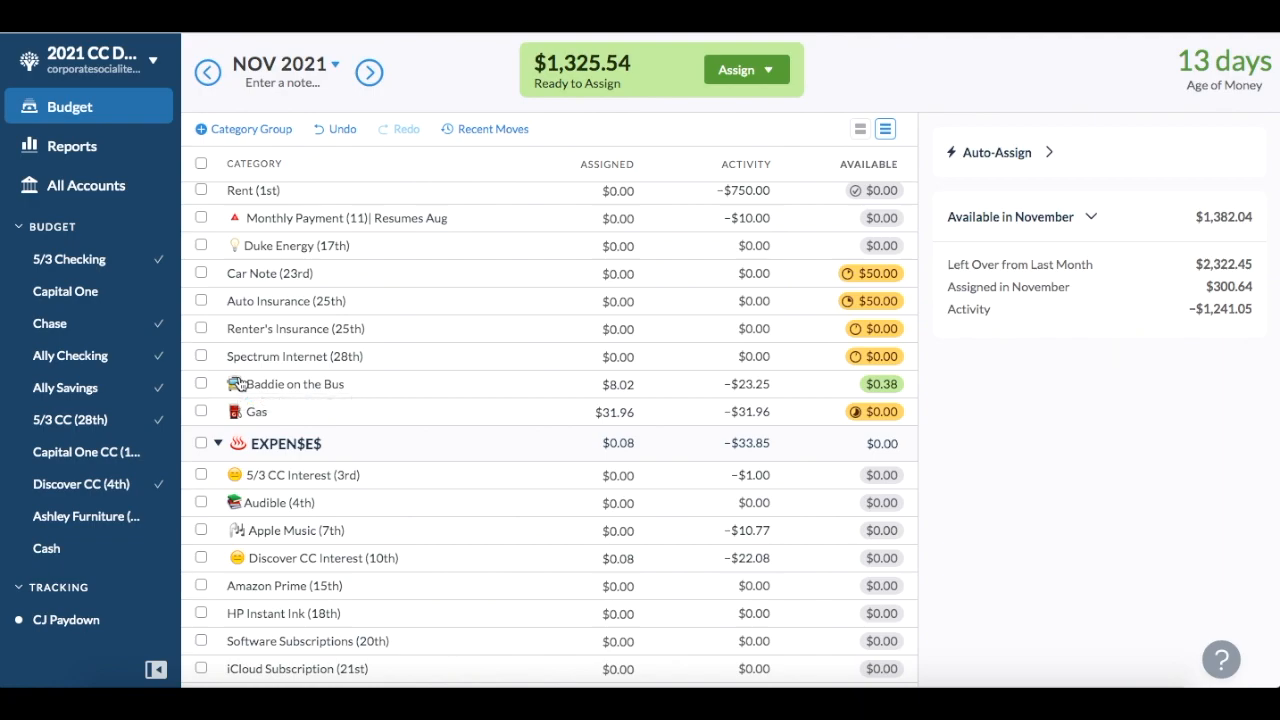
pyautogui.scroll(-6, 240, 384)
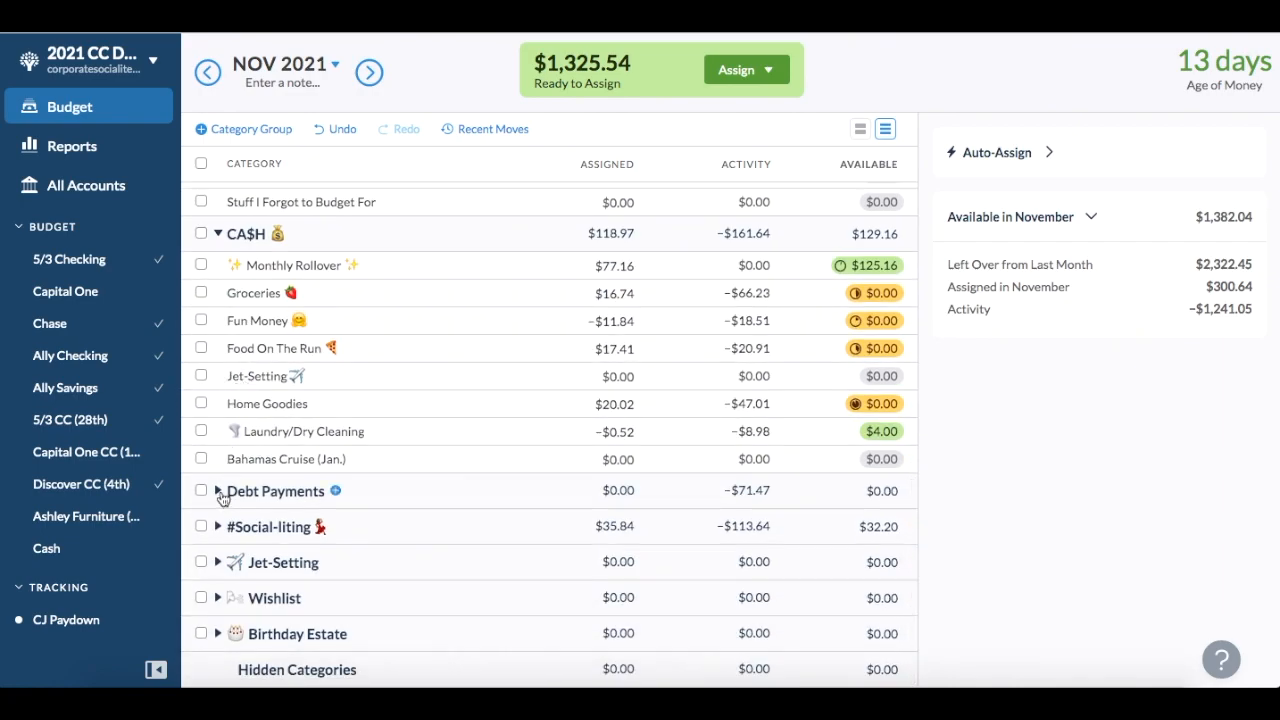
pyautogui.click(217, 490)
pyautogui.scroll(-2, 379, 460)
pyautogui.click(620, 446)
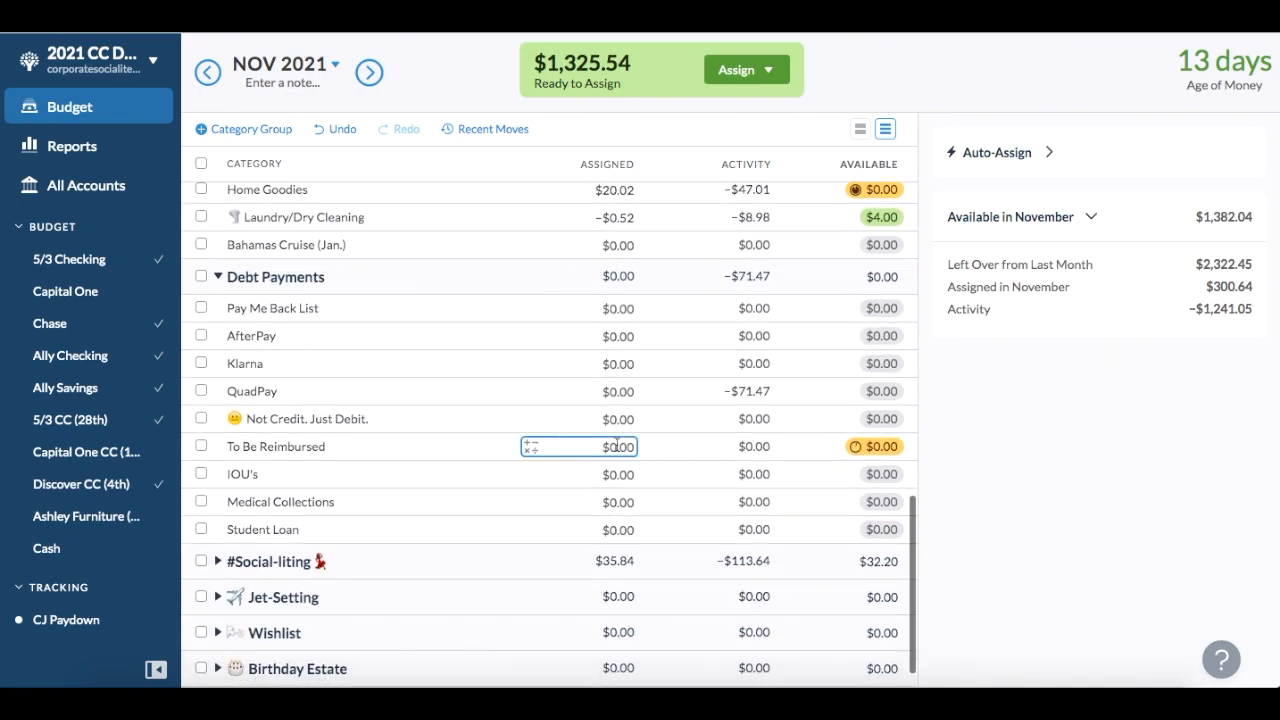
pyautogui.write('75')
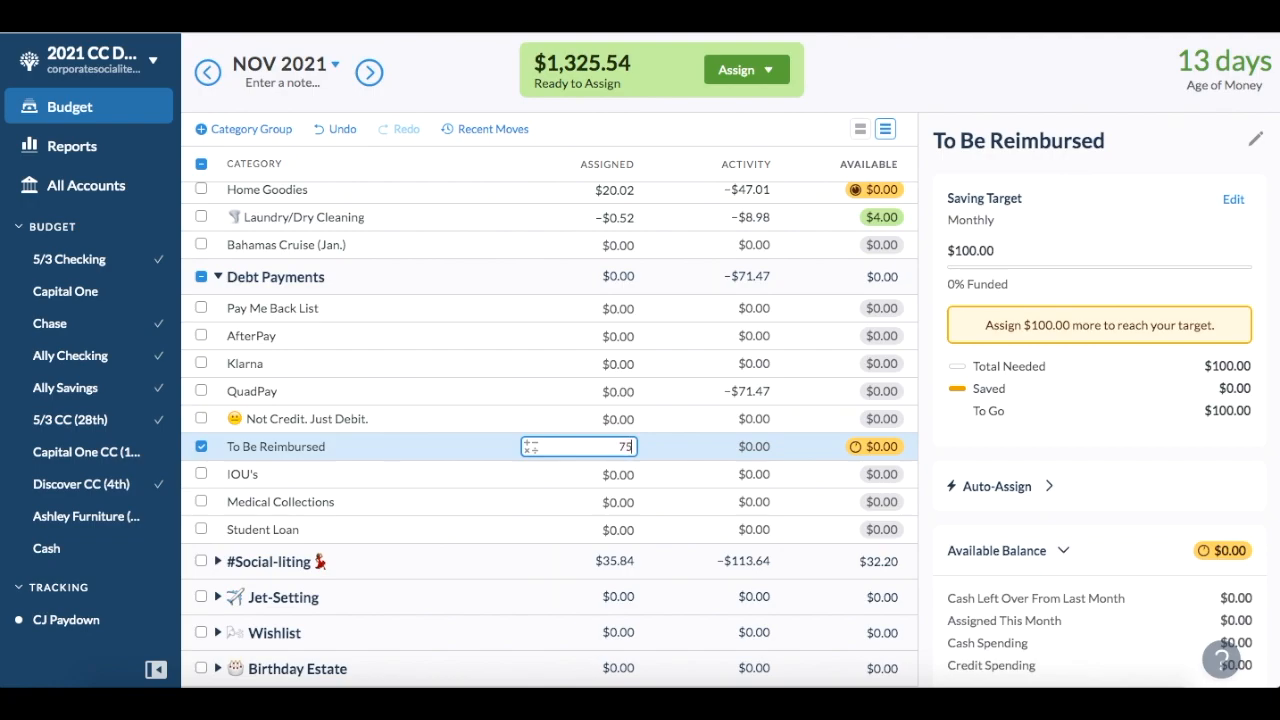
pyautogui.press('Return')
# Collapse the Debt Payments group and clear its selection.
pyautogui.scroll(5, 545, 505)
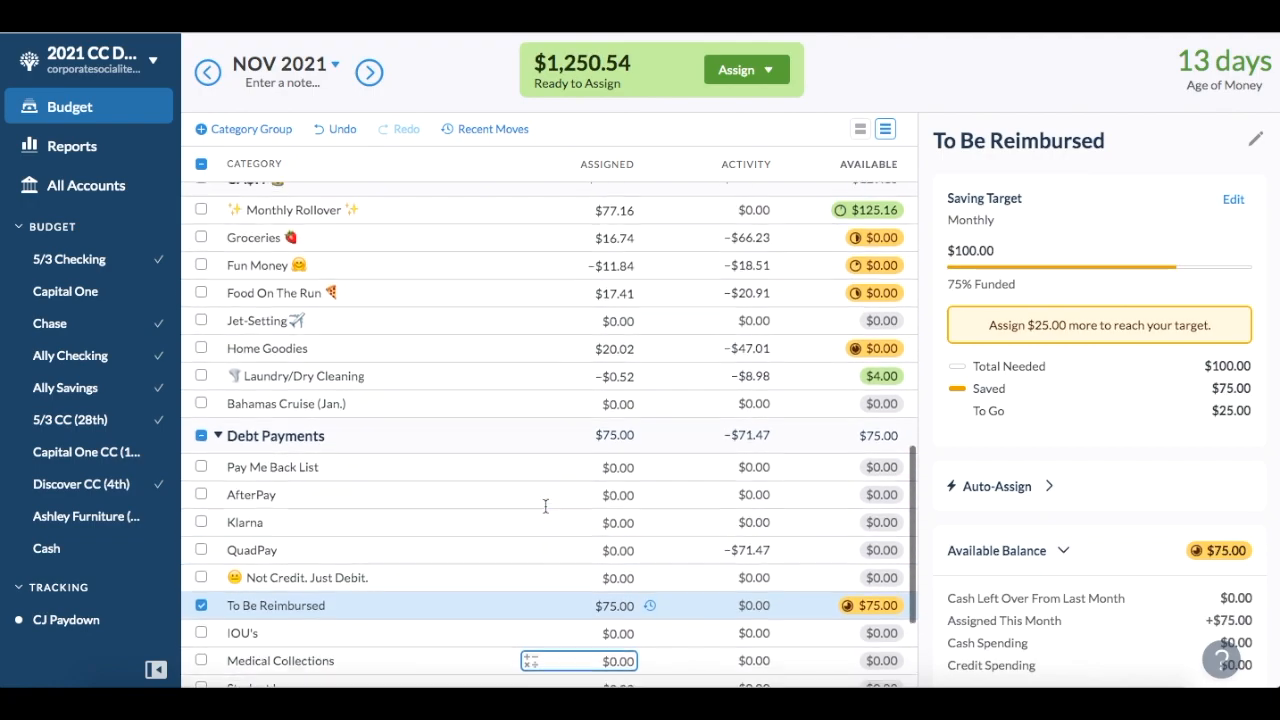
pyautogui.click(217, 645)
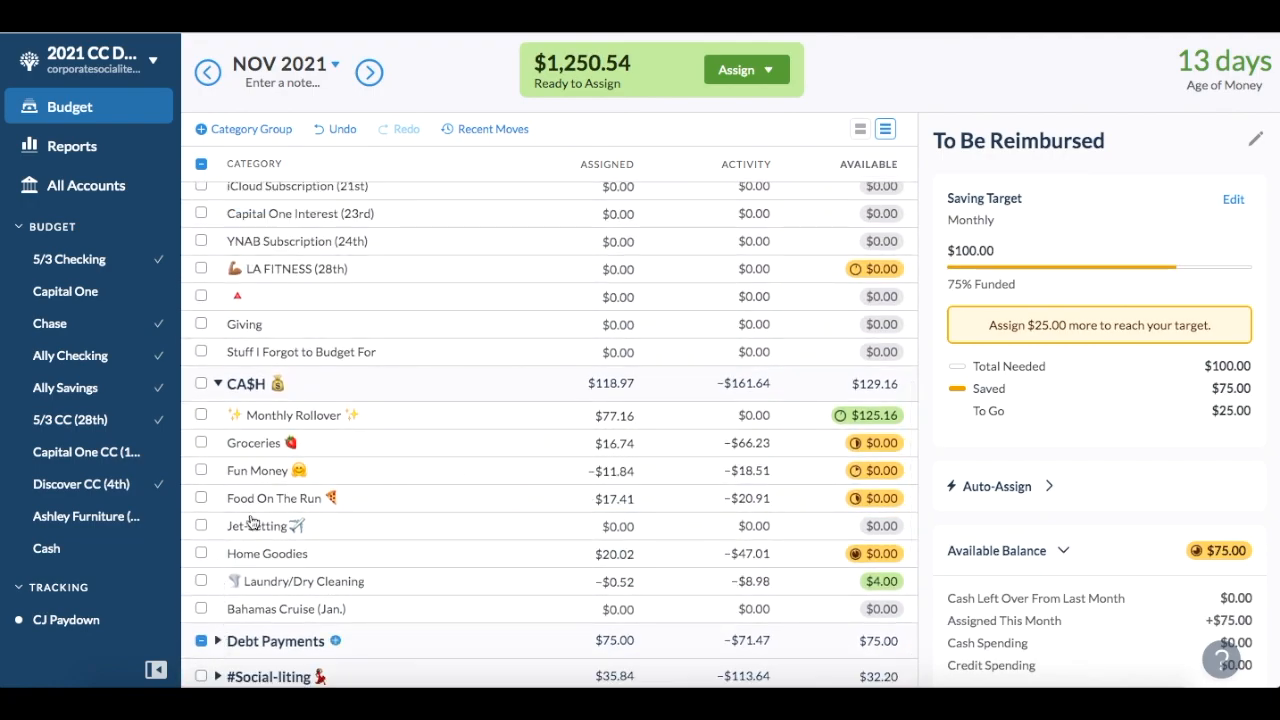
pyautogui.scroll(-2, 270, 540)
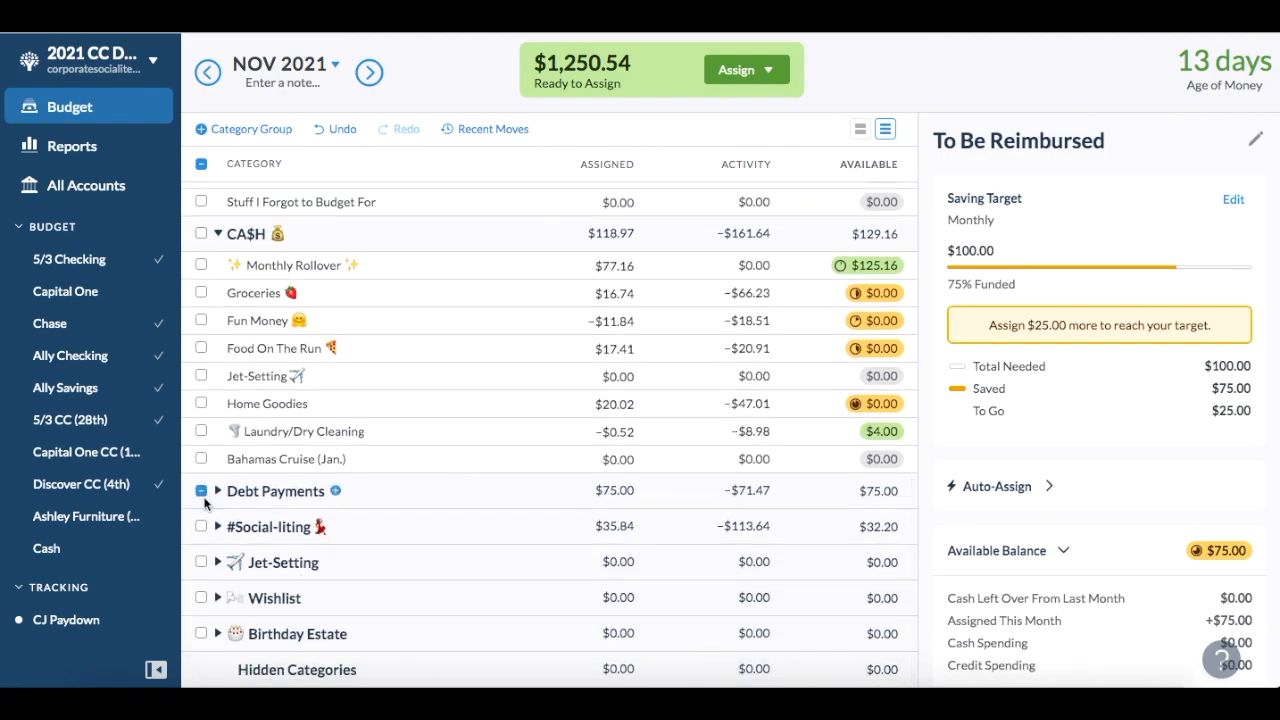
pyautogui.click(204, 490)
# Collapse the Save Chick!| Sinking Funds group and assign $120 to Duke Energy (17th) under A Baddie w/ Bills.
pyautogui.scroll(10, 220, 500)
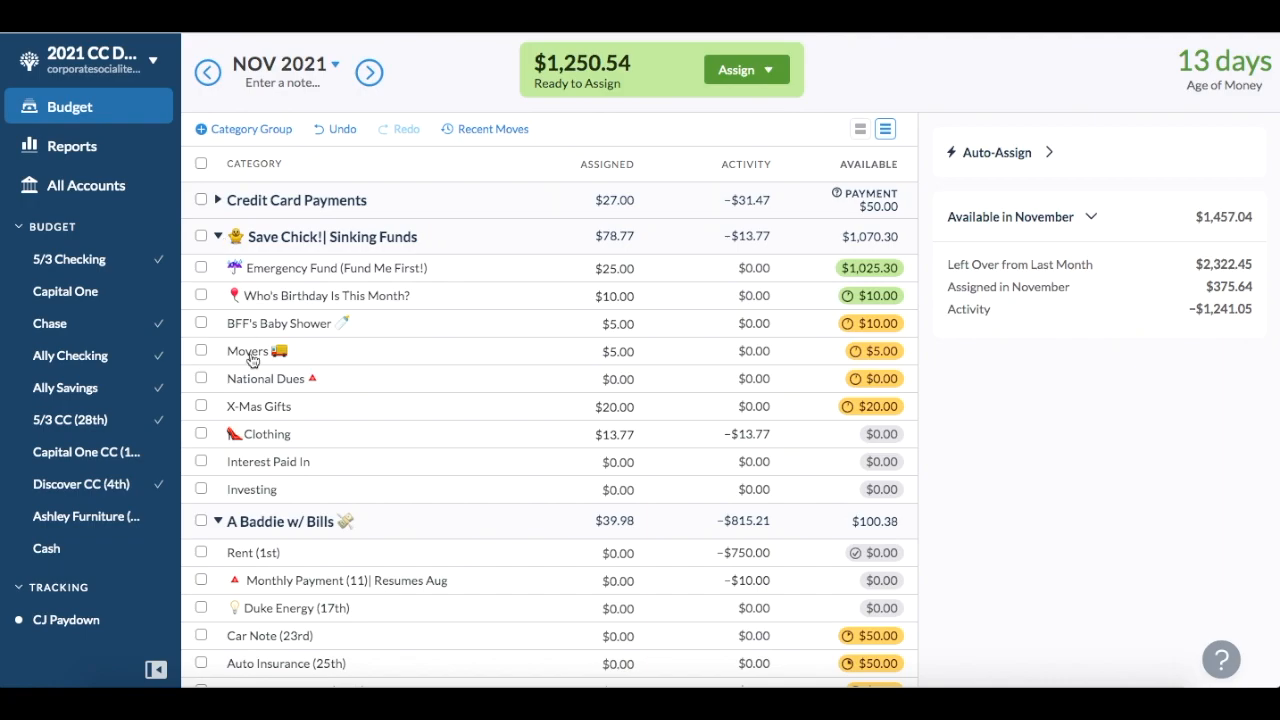
pyautogui.click(220, 242)
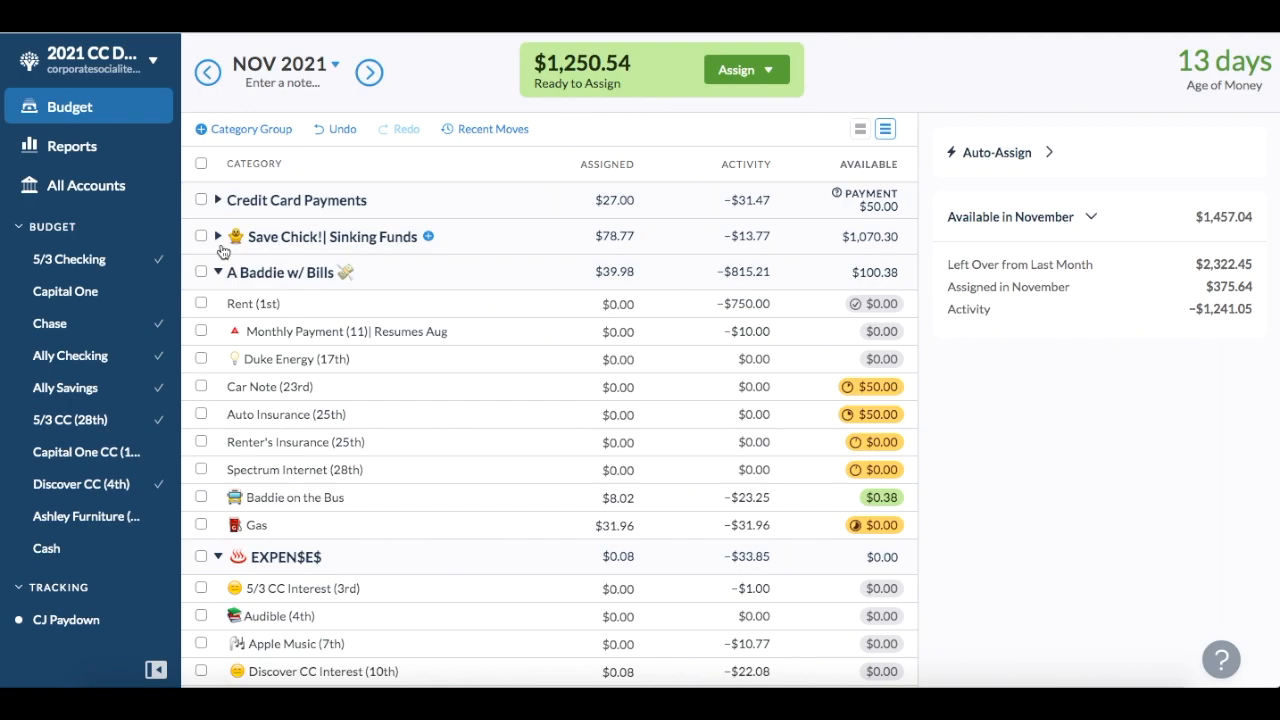
pyautogui.click(625, 358)
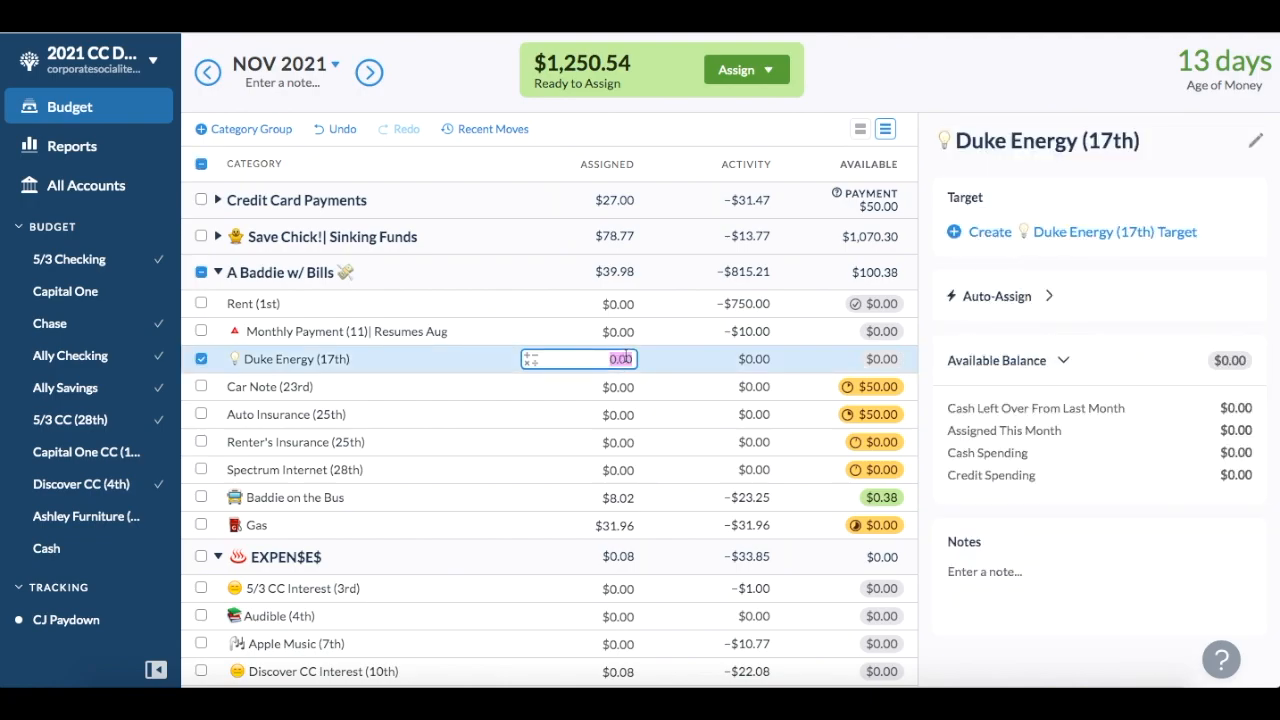
pyautogui.write('120')
pyautogui.press('Return')
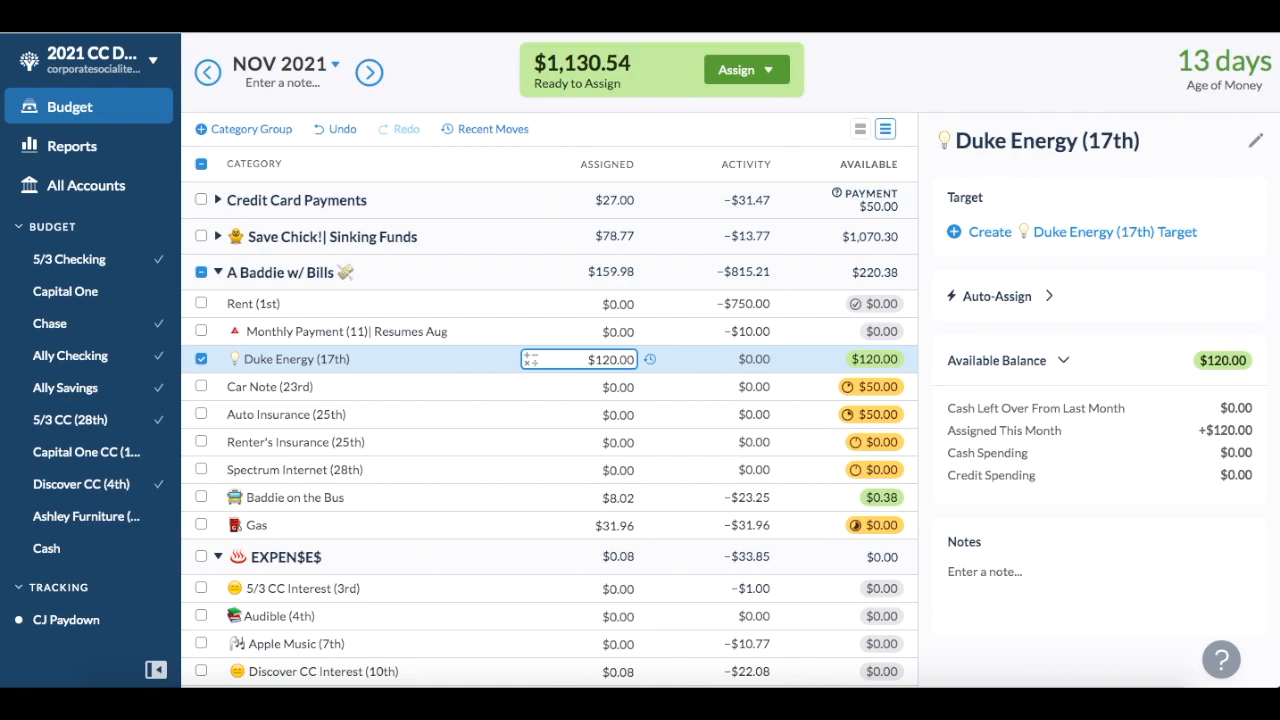
pyautogui.press('Return')
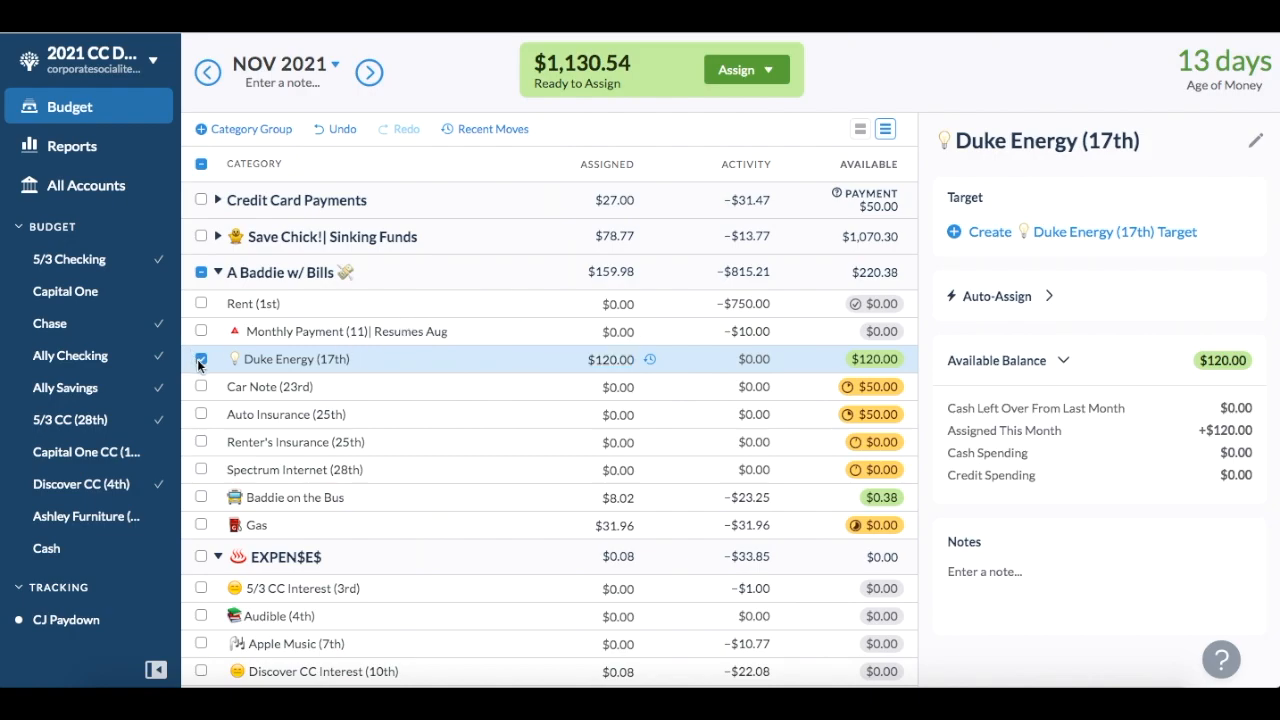
# Assign $263 to Car Note (23rd) in the A Baddie w/ Bills group.
pyautogui.click(596, 387)
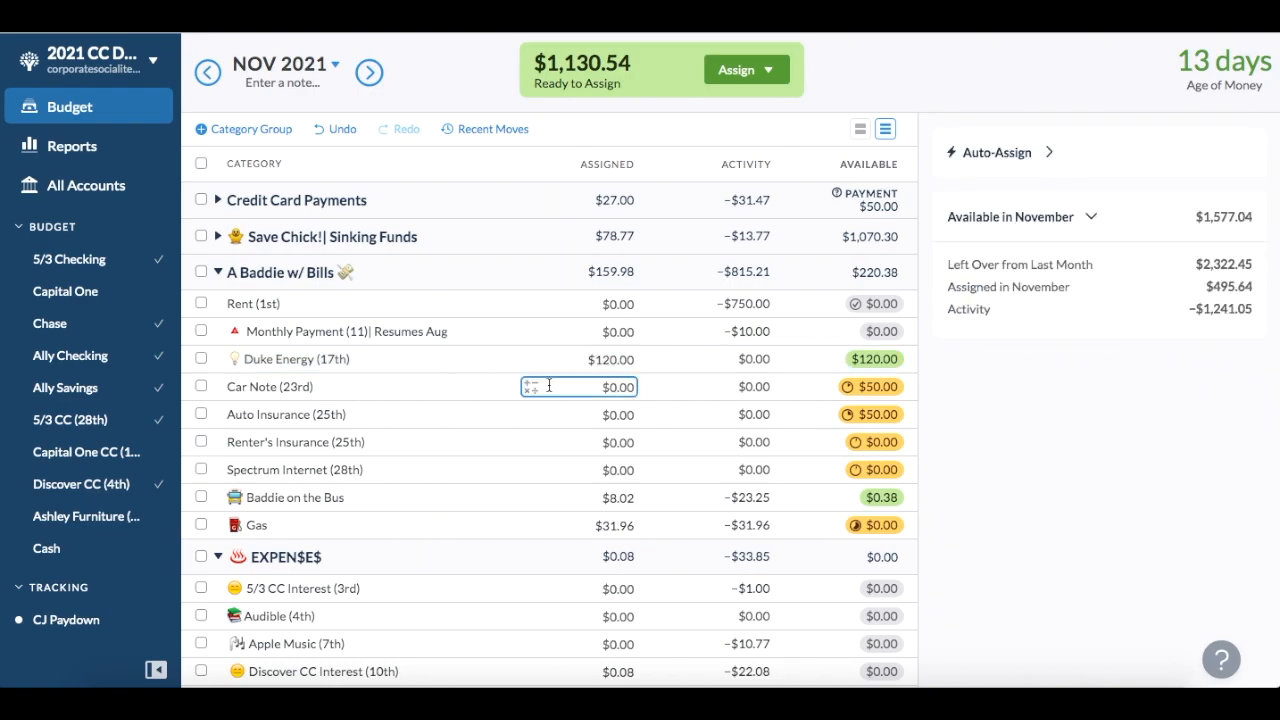
pyautogui.click(620, 389)
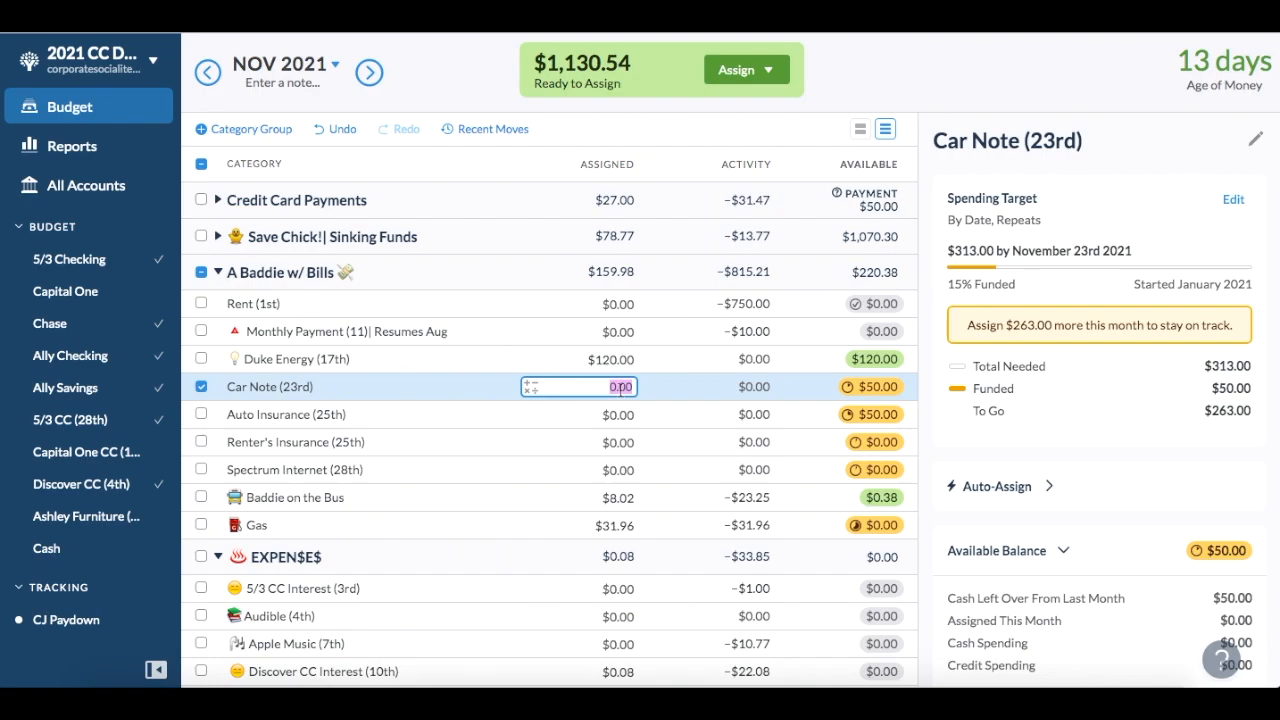
pyautogui.write('263')
pyautogui.press('Tab')
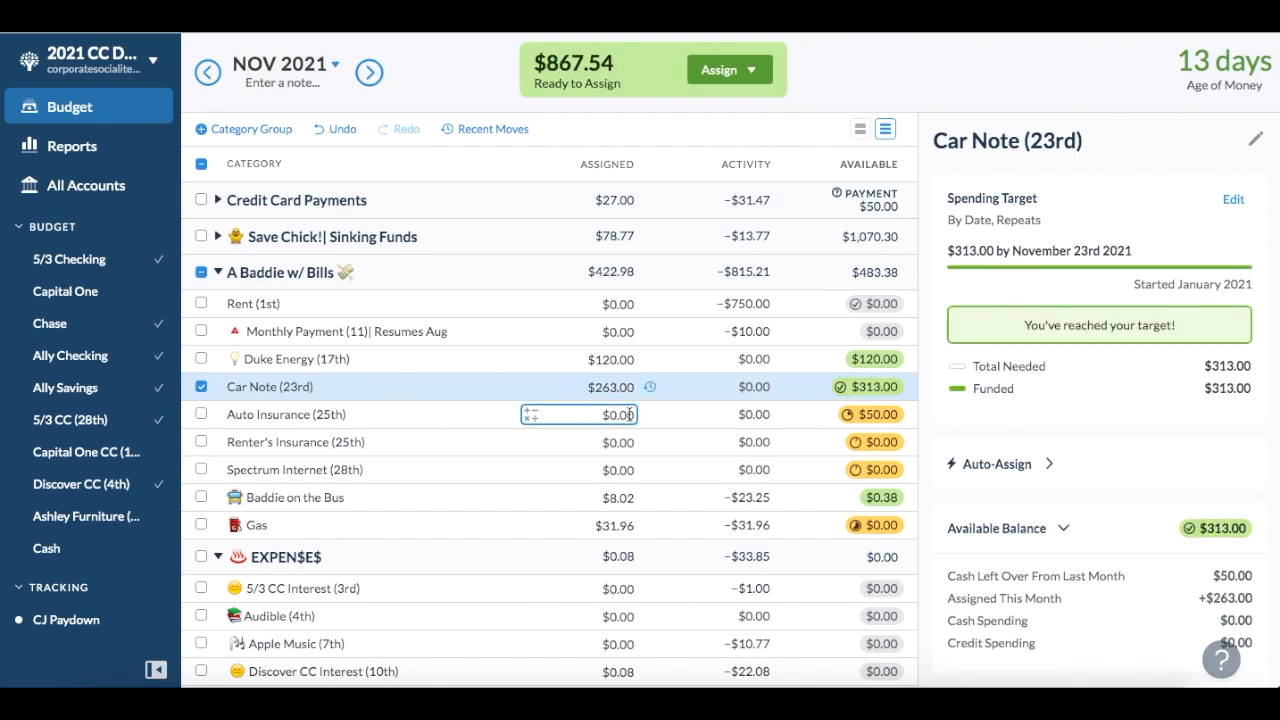
# Assign $139 to Auto Insurance (25th) and $17.42 to Renter's Insurance (25th).
pyautogui.click(629, 414)
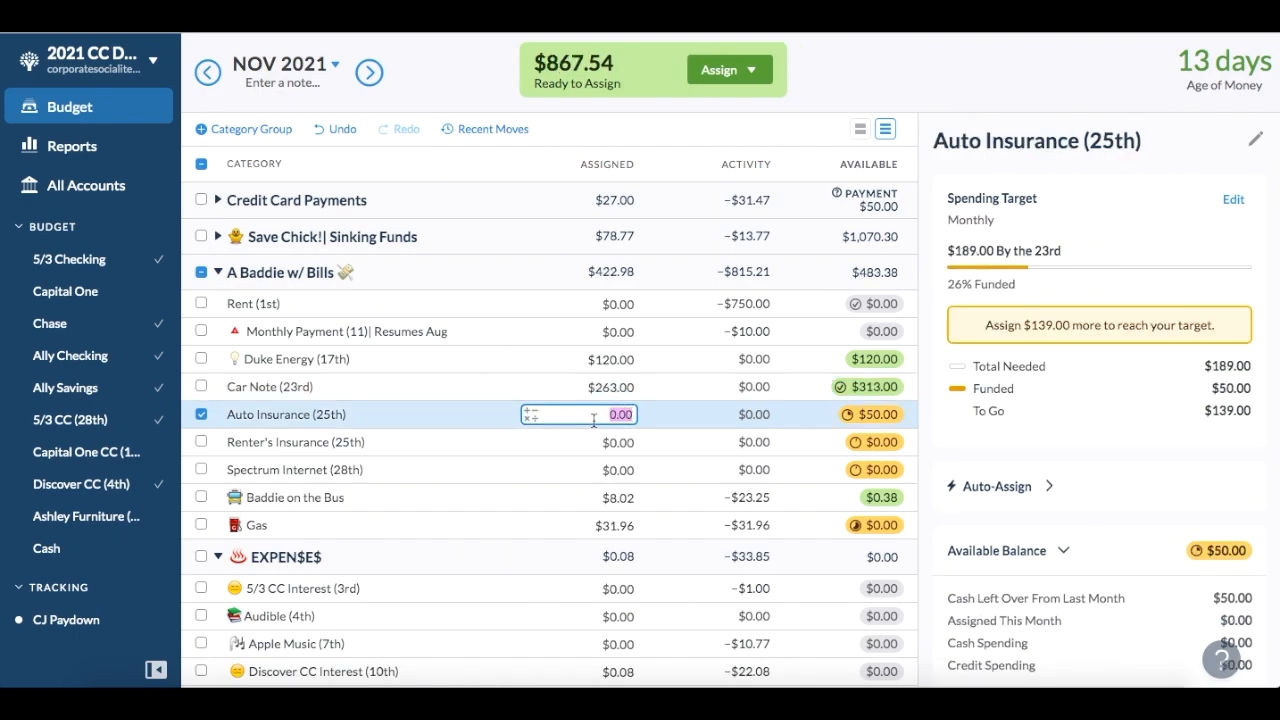
pyautogui.write('139')
pyautogui.press('Return')
pyautogui.click(613, 442)
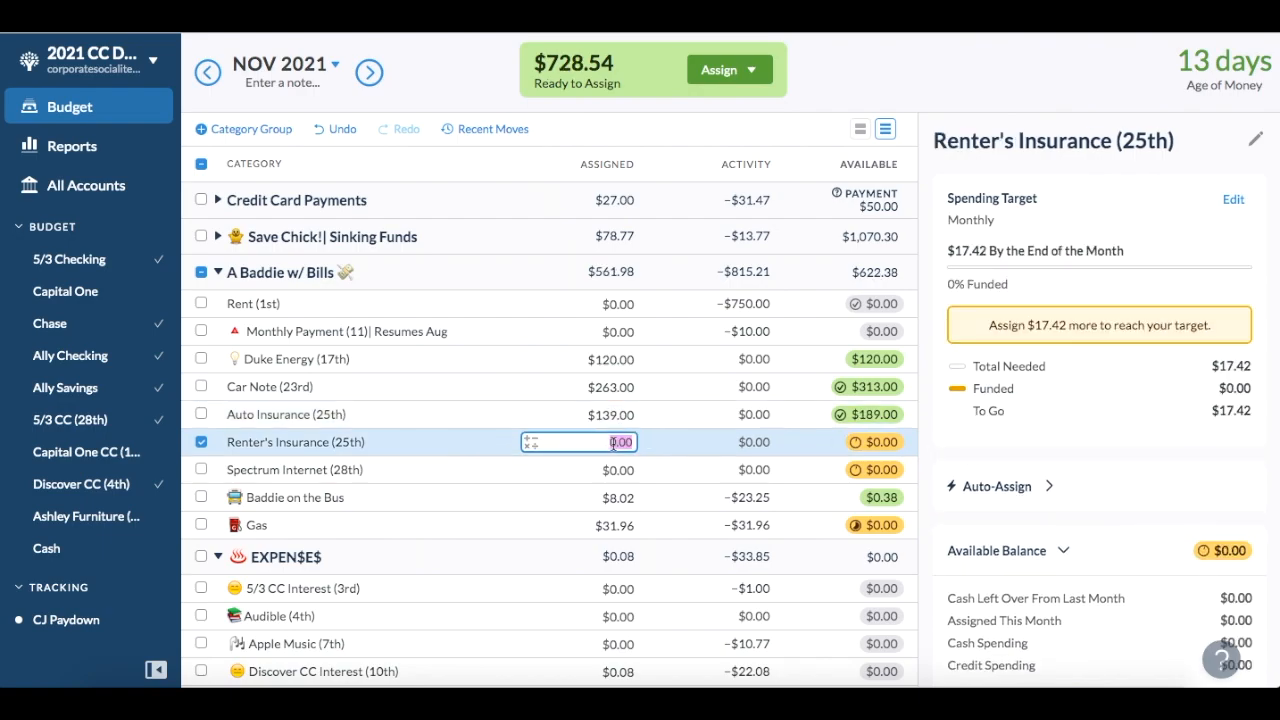
pyautogui.write('17.42')
pyautogui.click(630, 525)
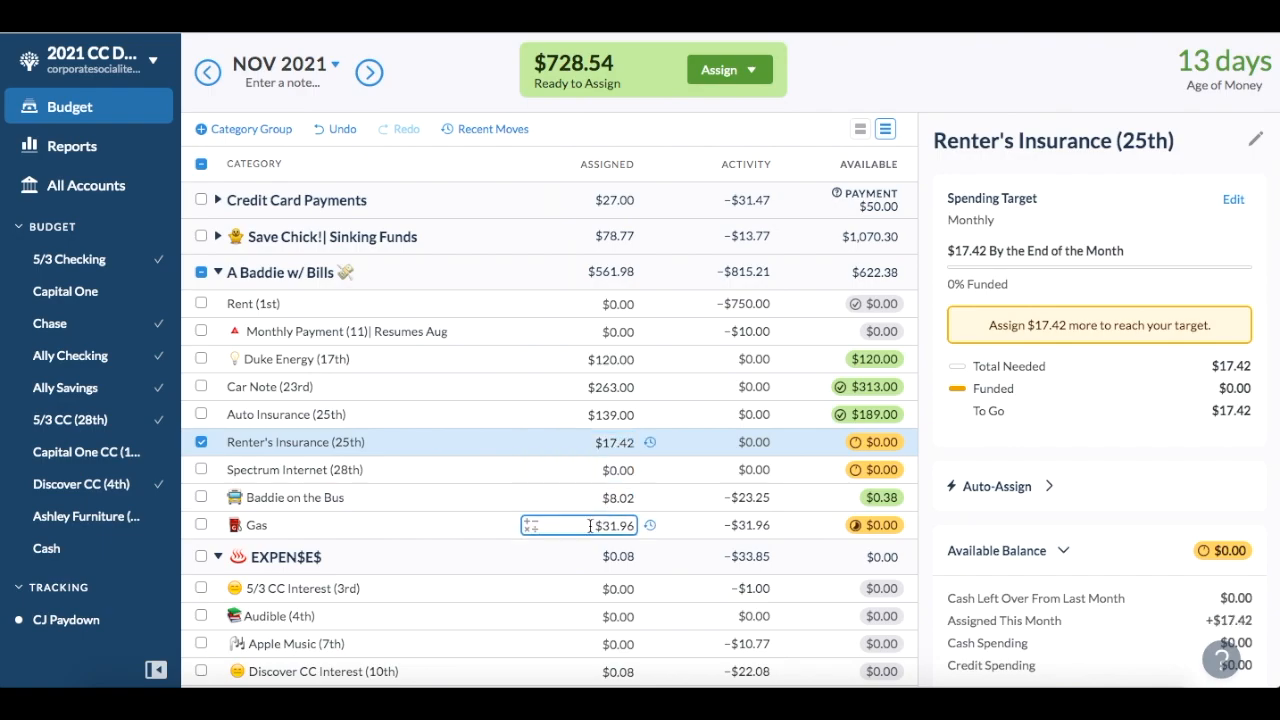
pyautogui.click(636, 525)
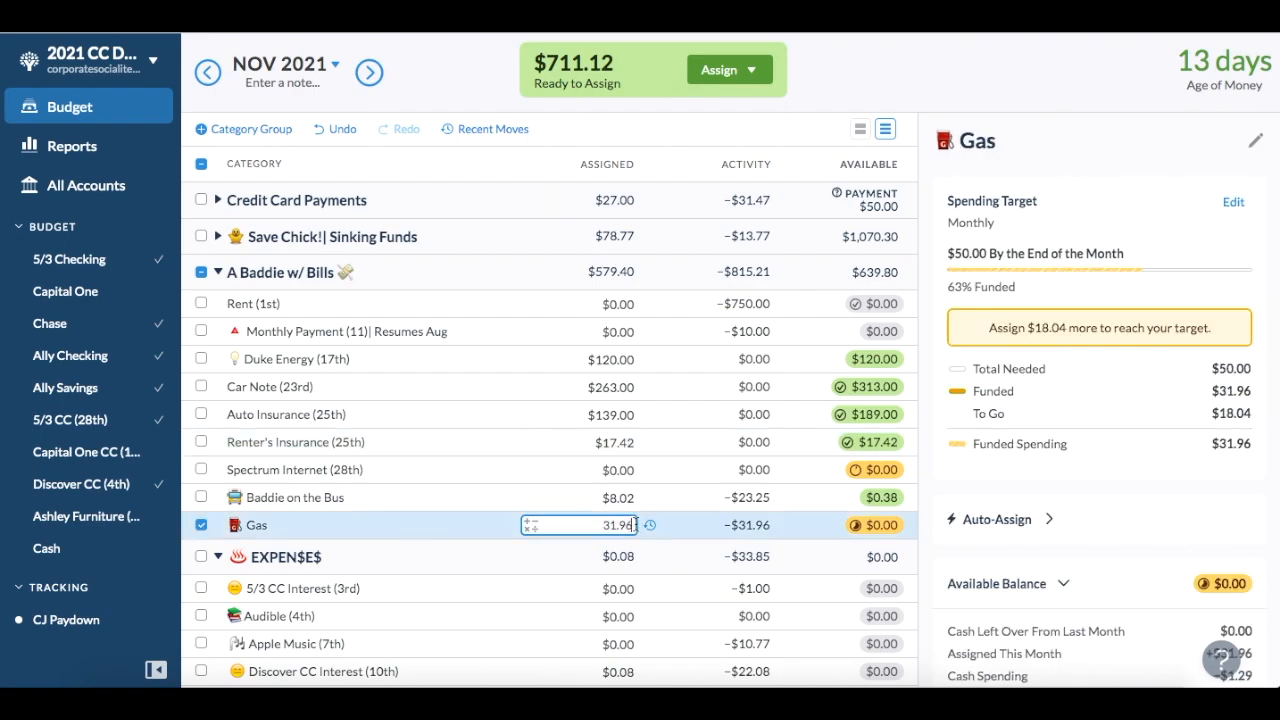
# Set the assigned amount of Baddie on the Bus to $24 and deselect the category.
pyautogui.click(619, 497)
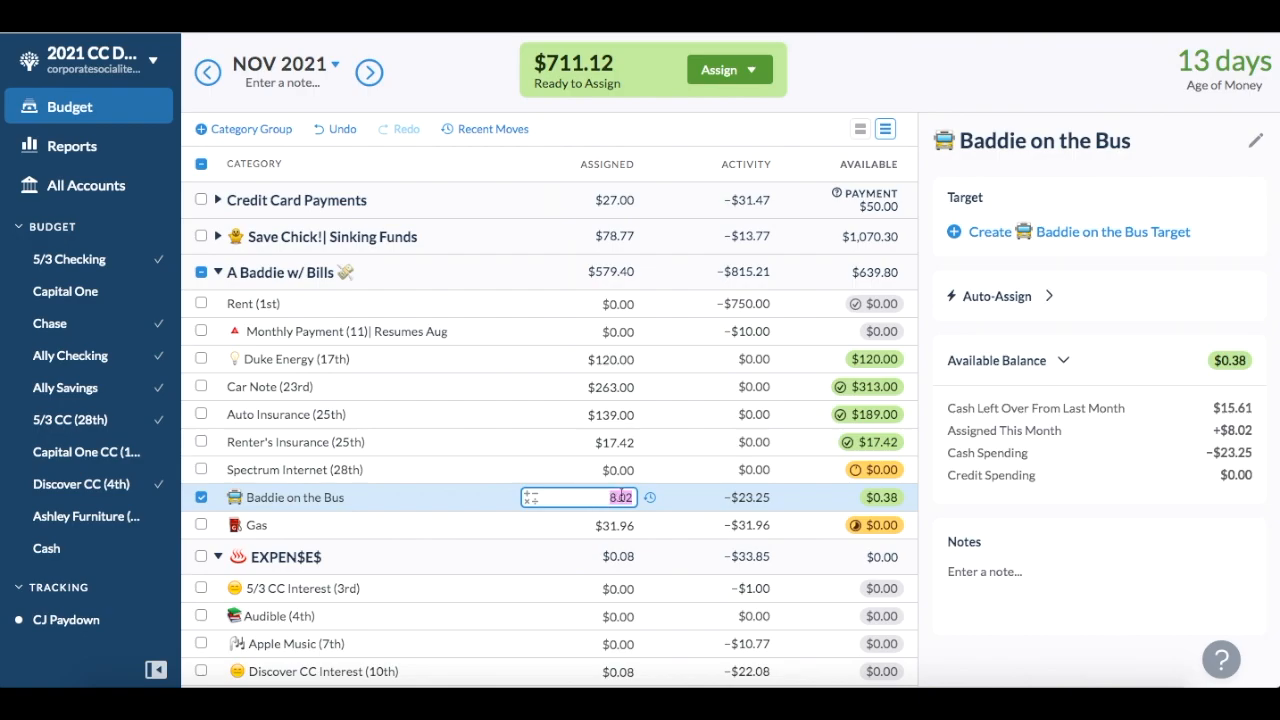
pyautogui.press('BackSpace')
pyautogui.write('24')
pyautogui.press('Return')
pyautogui.click(201, 498)
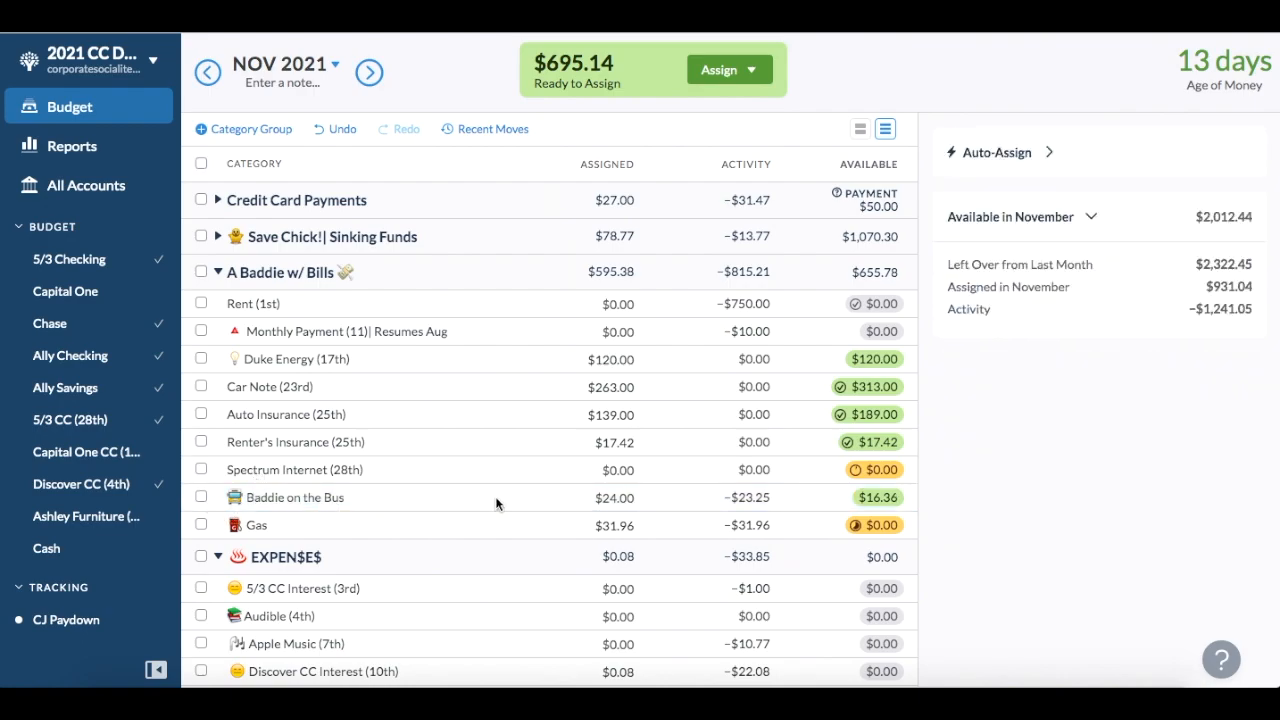
# Add $20 to the amount already assigned to Gas and deselect the category.
pyautogui.click(610, 525)
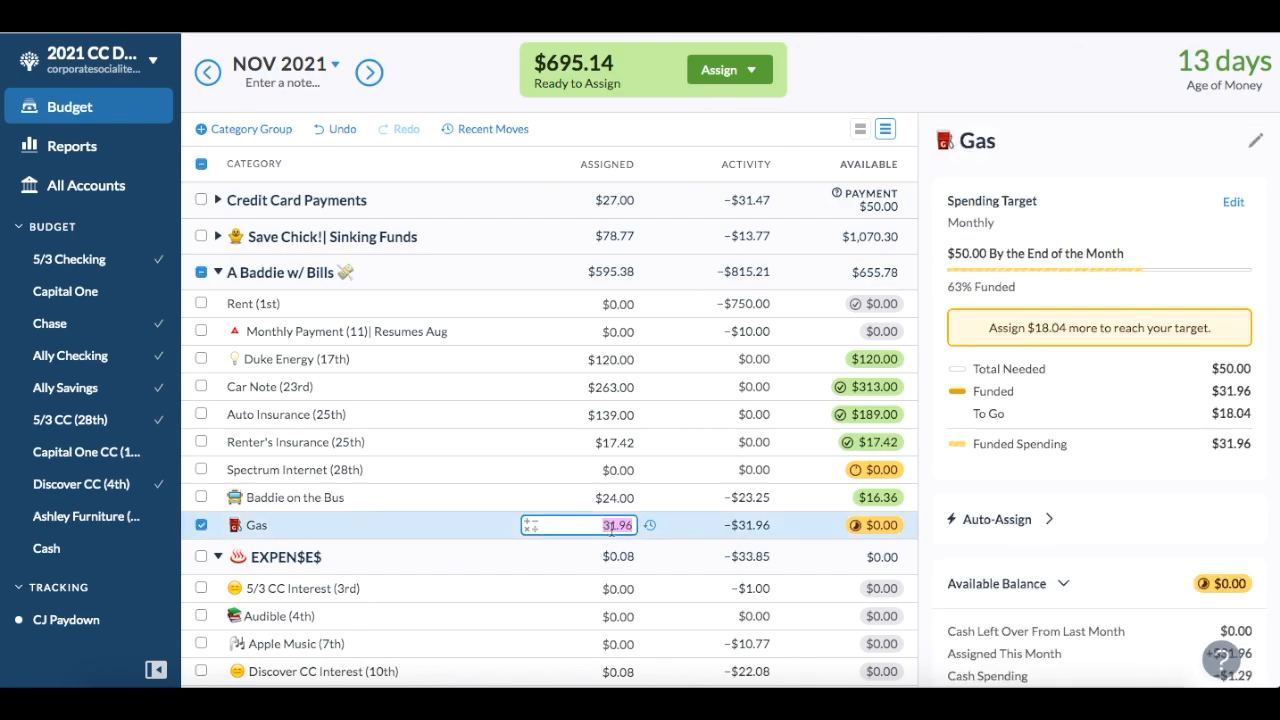
pyautogui.click(633, 526)
pyautogui.write('+20')
pyautogui.press('Return')
pyautogui.click(201, 525)
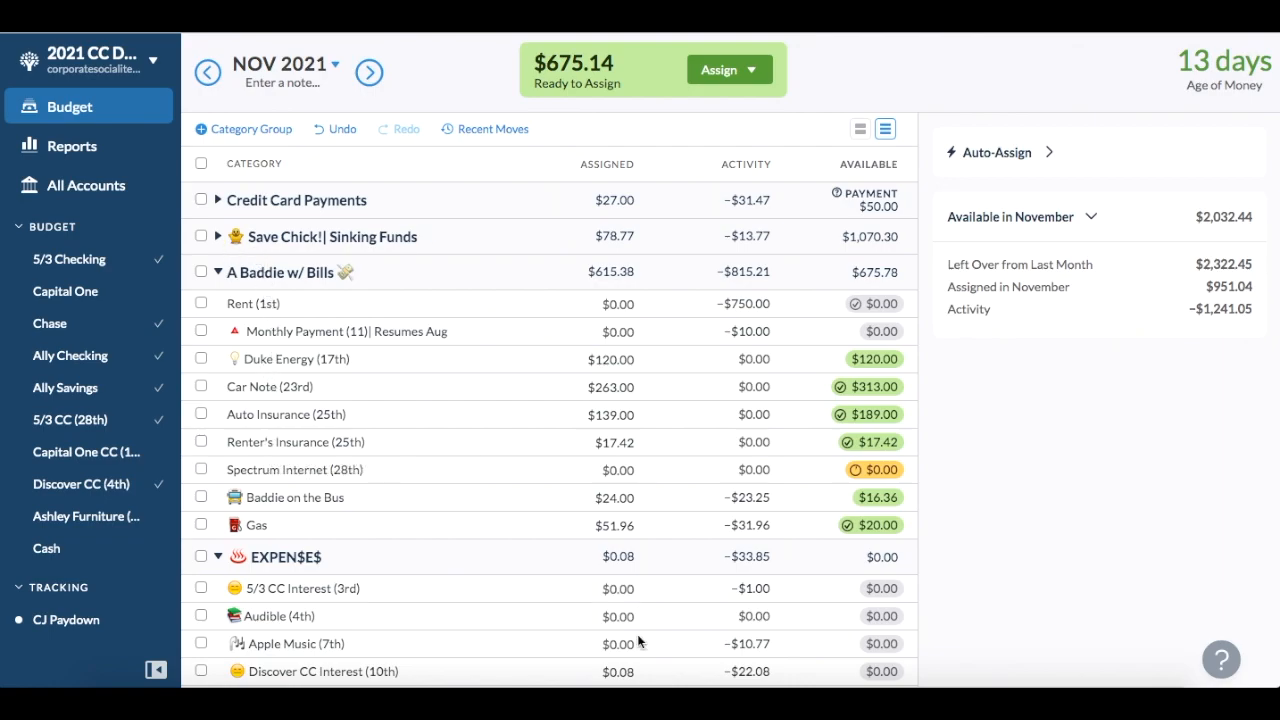
# Add $7.64 to the amount assigned to Baddie on the Bus, deselect it, and collapse the A Baddie w/ Bills group.
pyautogui.click(625, 500)
pyautogui.click(625, 500)
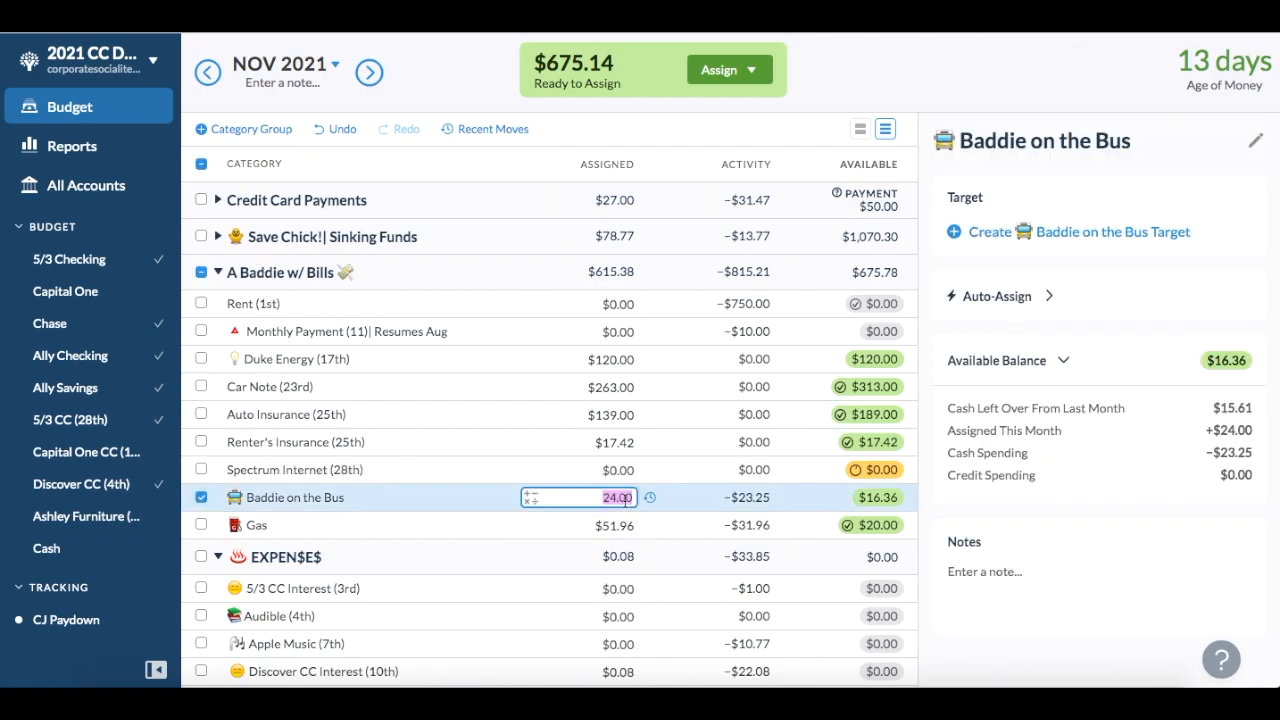
pyautogui.write('+7.3')
pyautogui.press('BackSpace')
pyautogui.write('64')
pyautogui.press('Return')
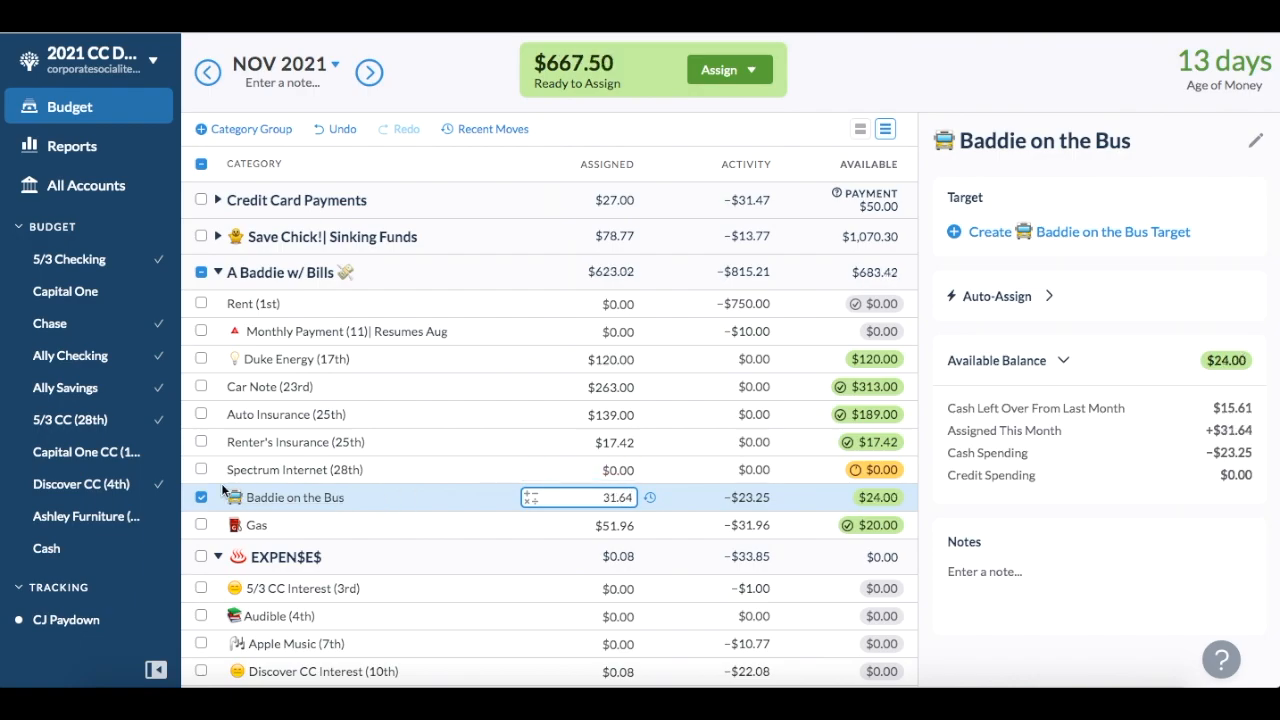
pyautogui.click(201, 499)
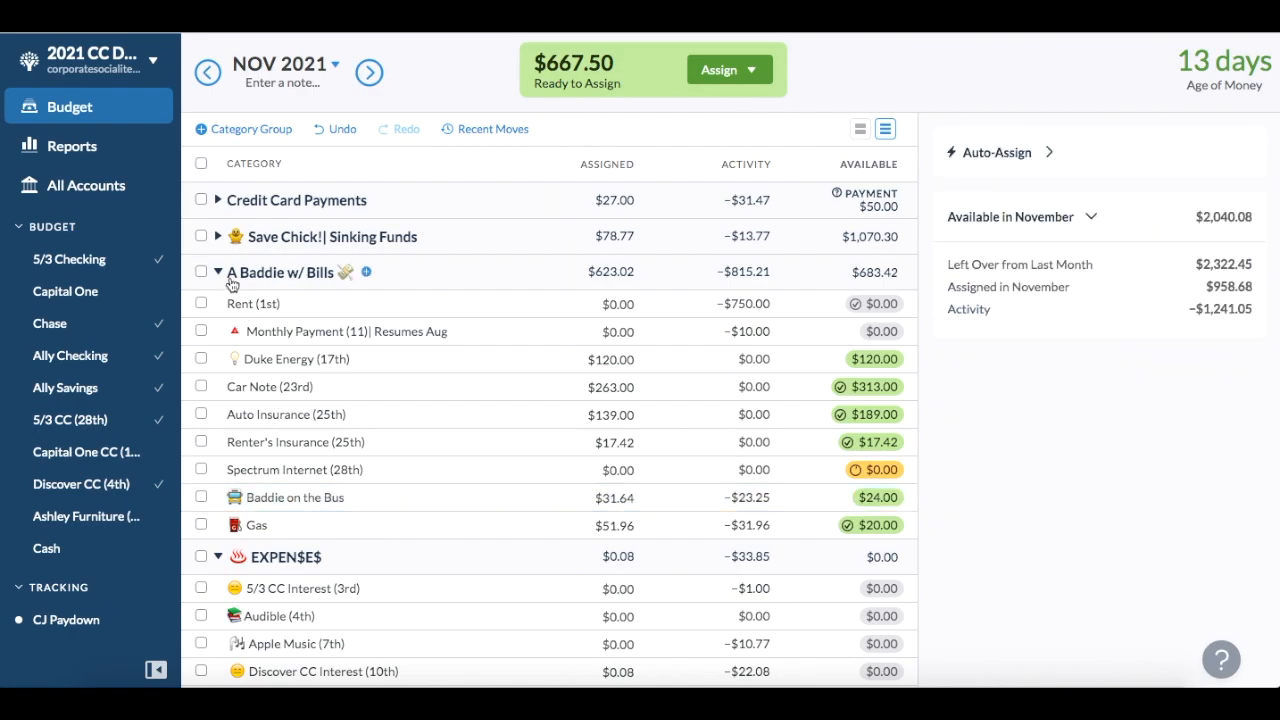
pyautogui.click(219, 273)
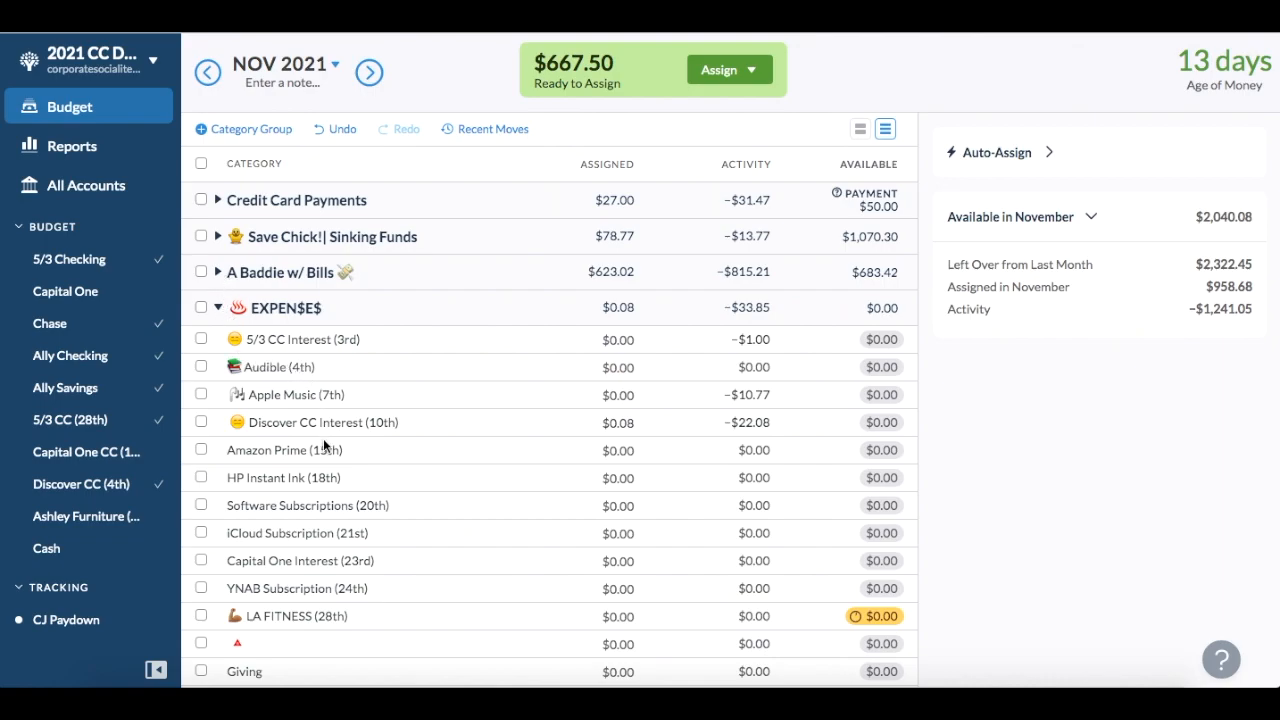
# Select the six EXPEN$E$ categories from Amazon Prime (15th) through YNAB Subscription (24th) and auto-assign them the amounts spent last month.
pyautogui.click(600, 450)
pyautogui.click(201, 478)
pyautogui.click(201, 506)
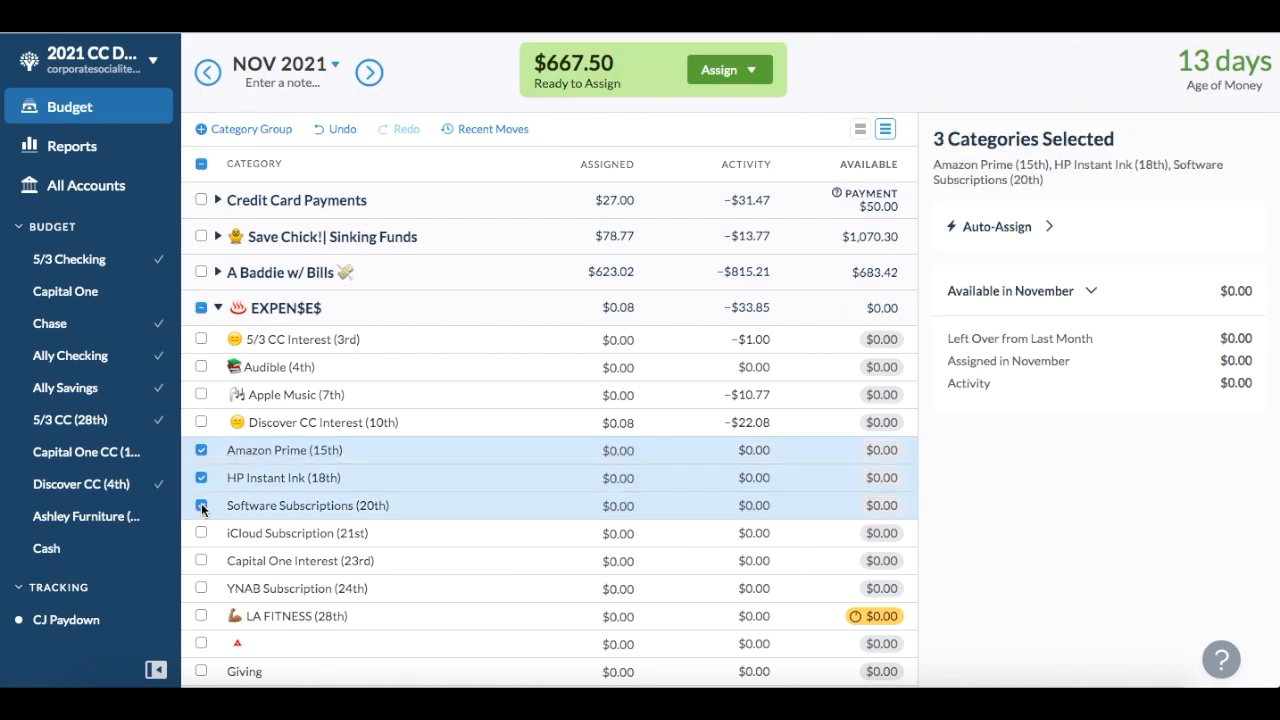
pyautogui.click(201, 535)
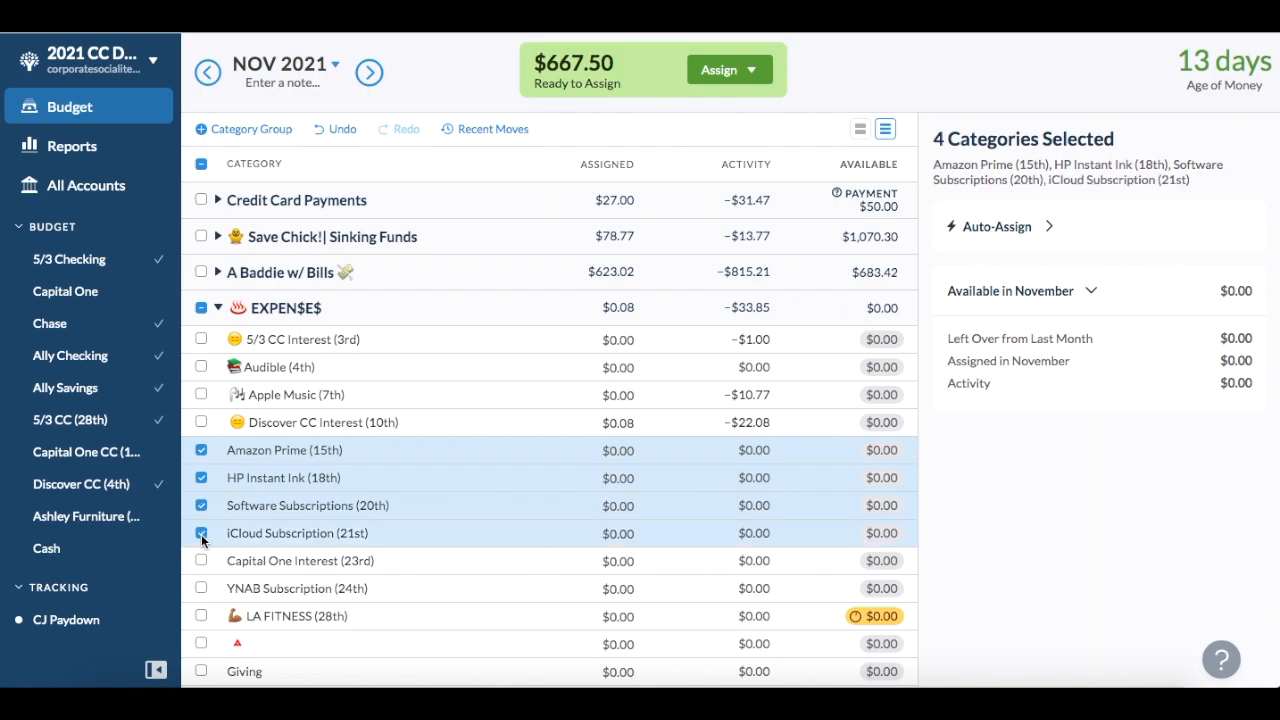
pyautogui.click(201, 563)
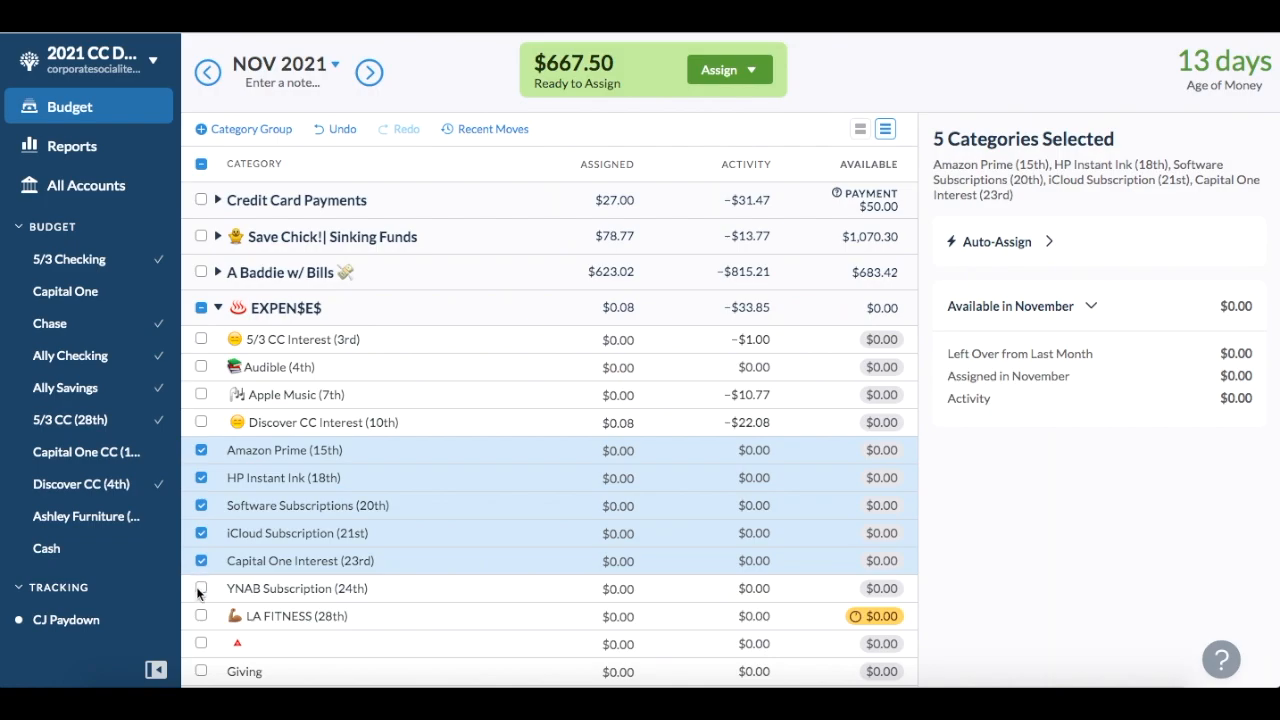
pyautogui.click(201, 590)
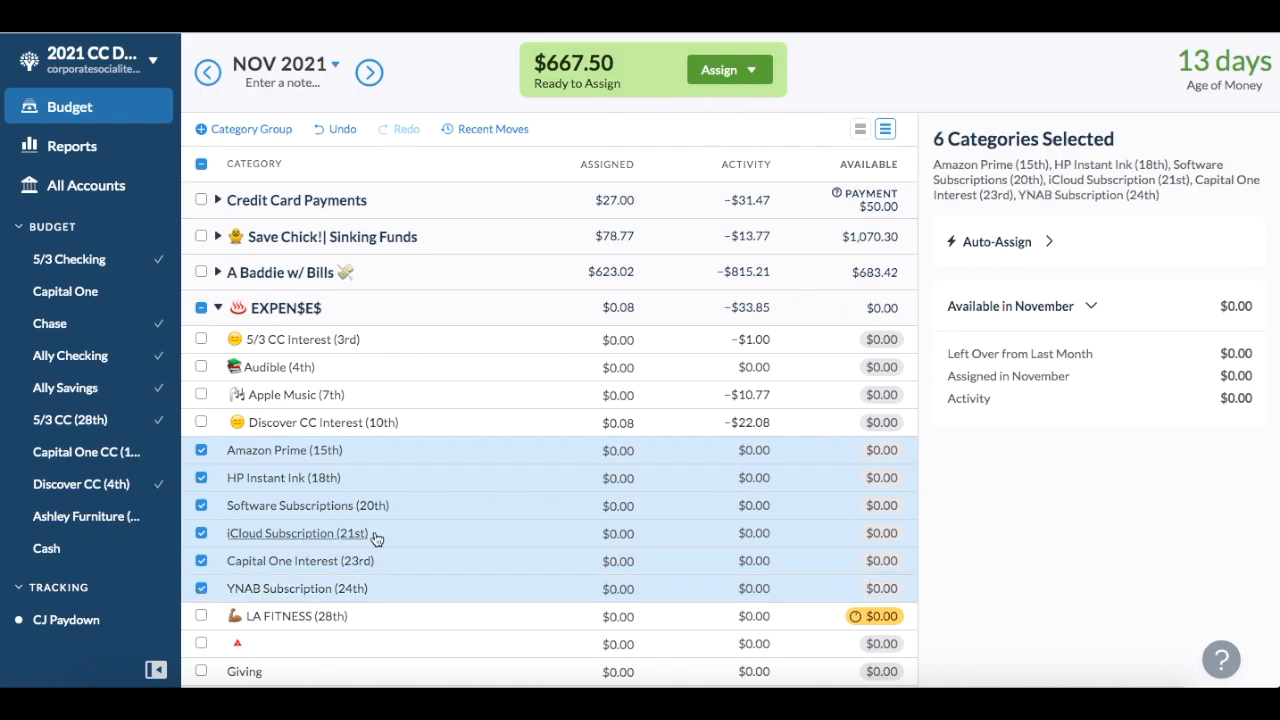
pyautogui.click(1052, 243)
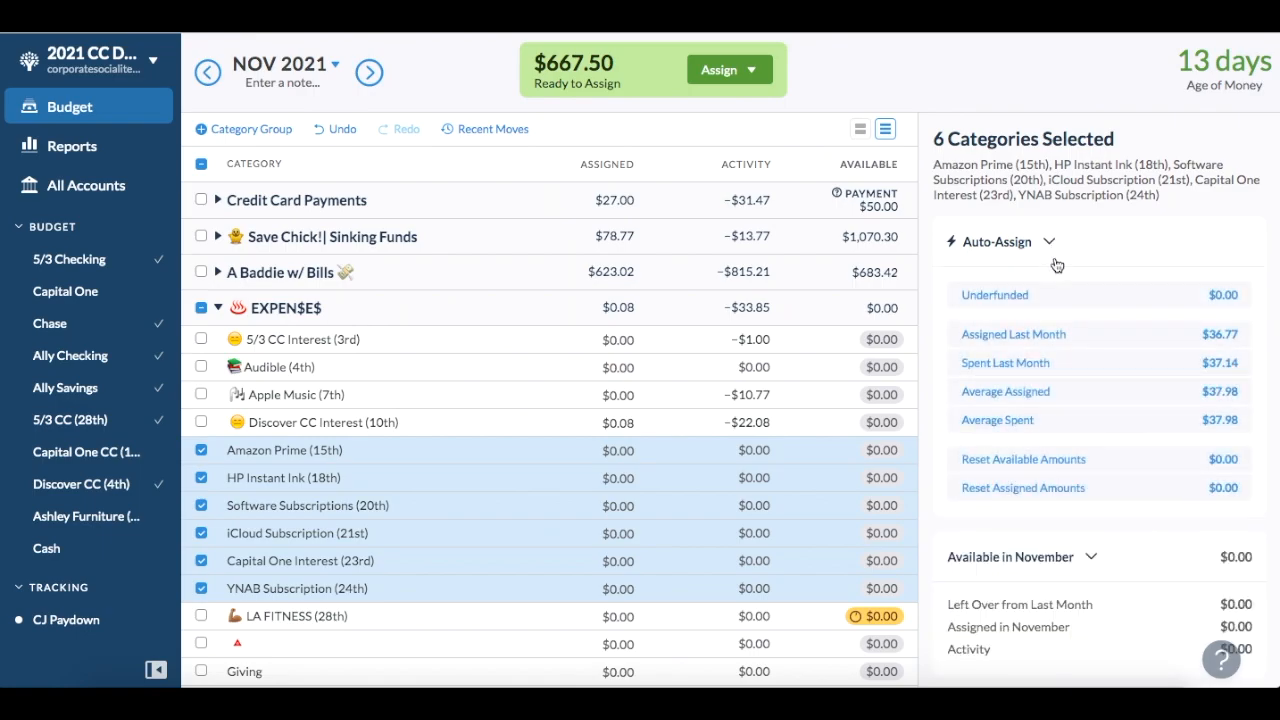
pyautogui.click(1050, 366)
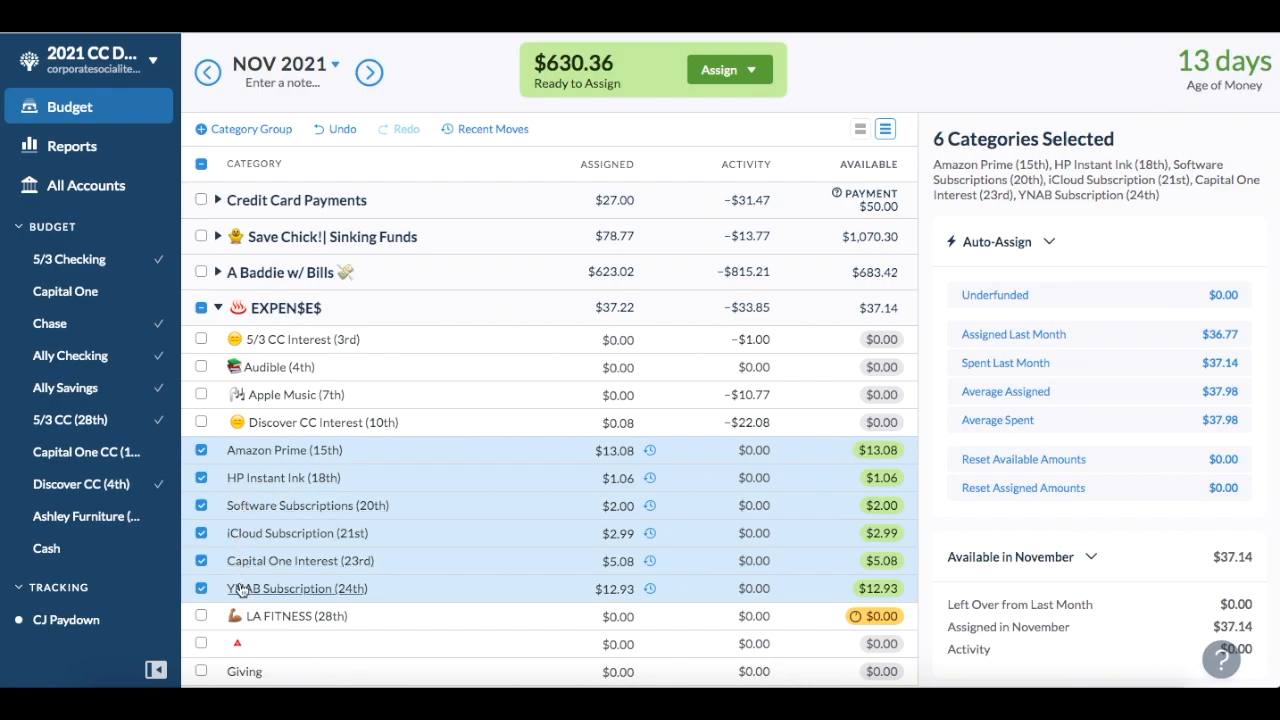
# Deselect the six subscription and interest categories and collapse the EXPEN$E$ group.
pyautogui.click(203, 592)
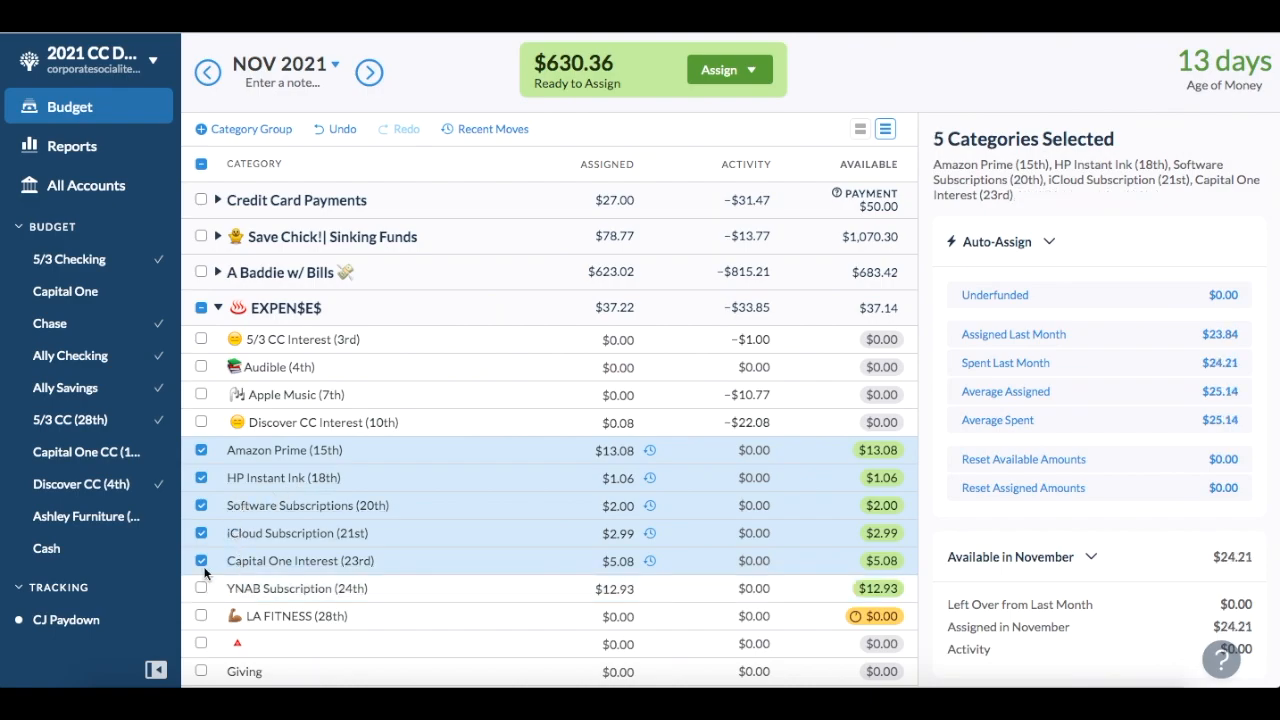
pyautogui.click(203, 566)
pyautogui.click(203, 540)
pyautogui.click(201, 507)
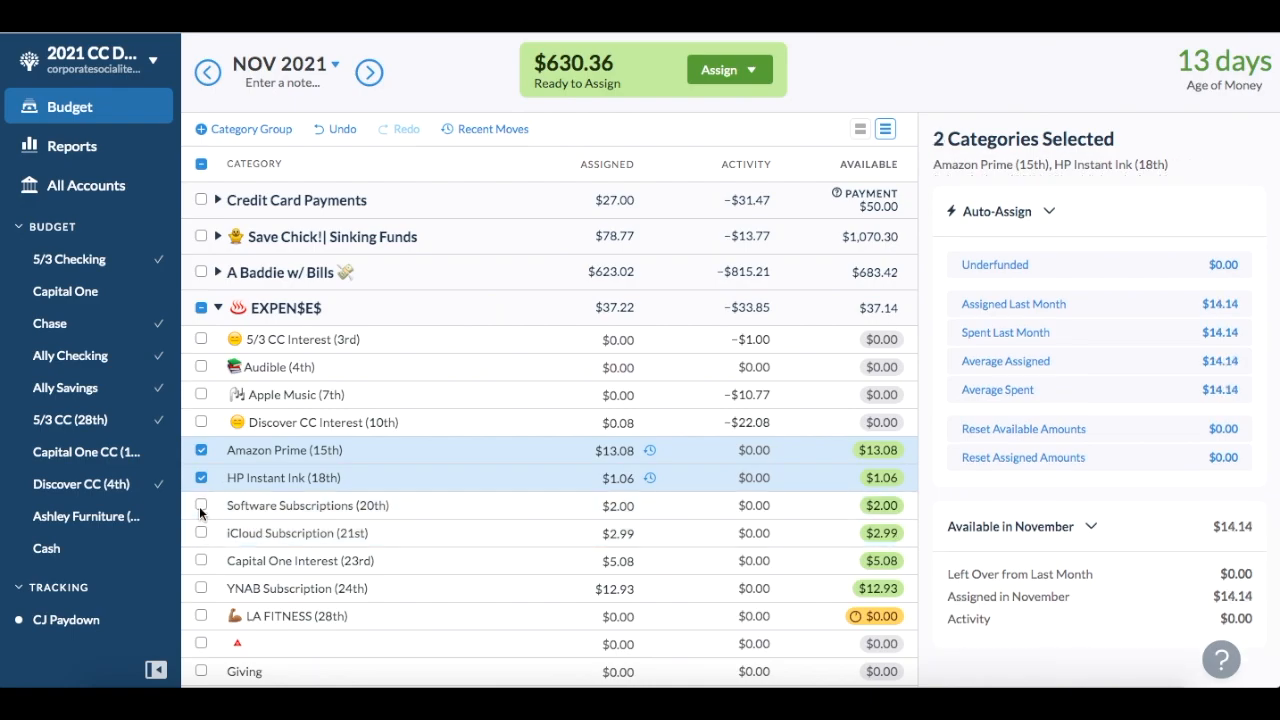
pyautogui.click(201, 480)
pyautogui.click(201, 452)
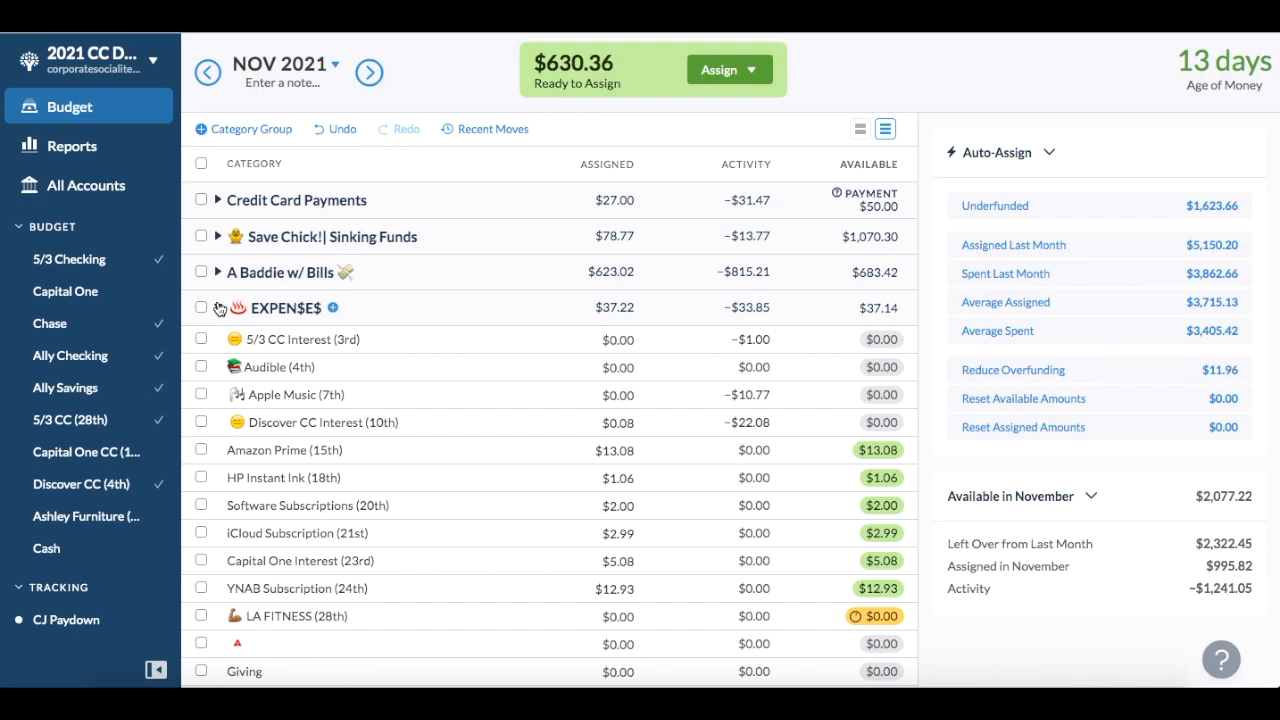
pyautogui.scroll(-3, 320, 514)
pyautogui.scroll(1, 320, 514)
pyautogui.scroll(1, 320, 514)
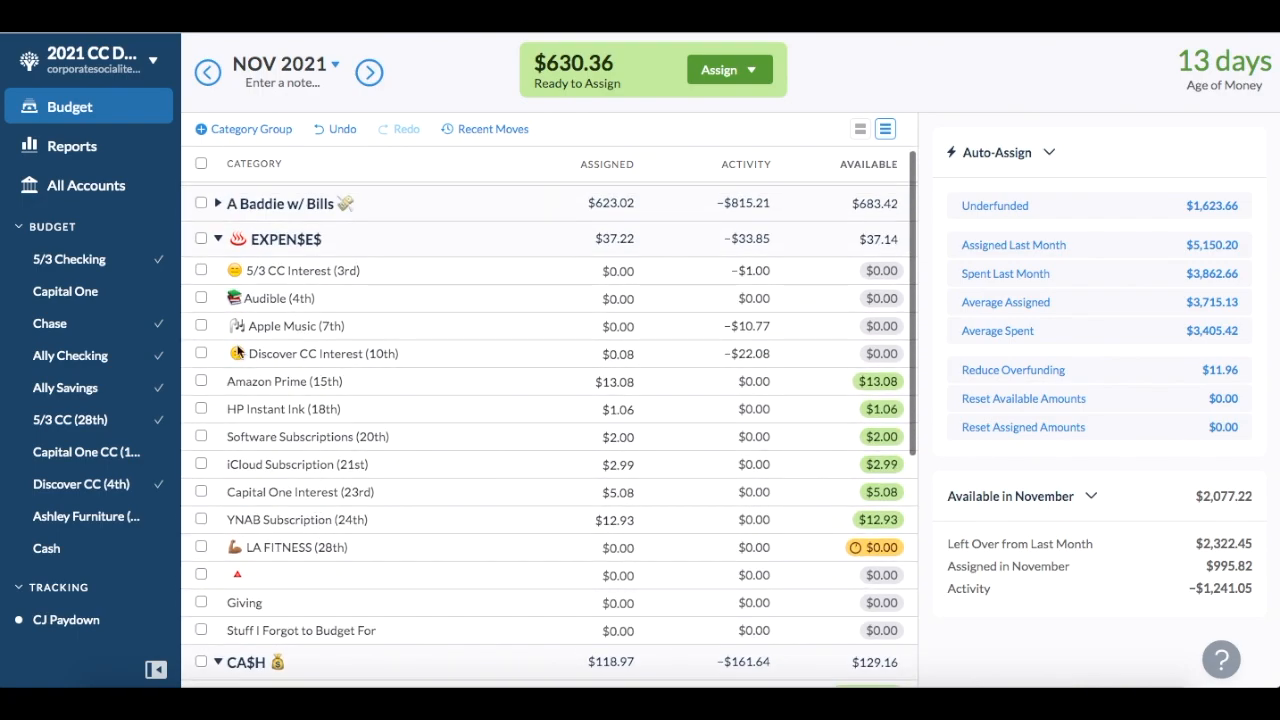
pyautogui.click(218, 240)
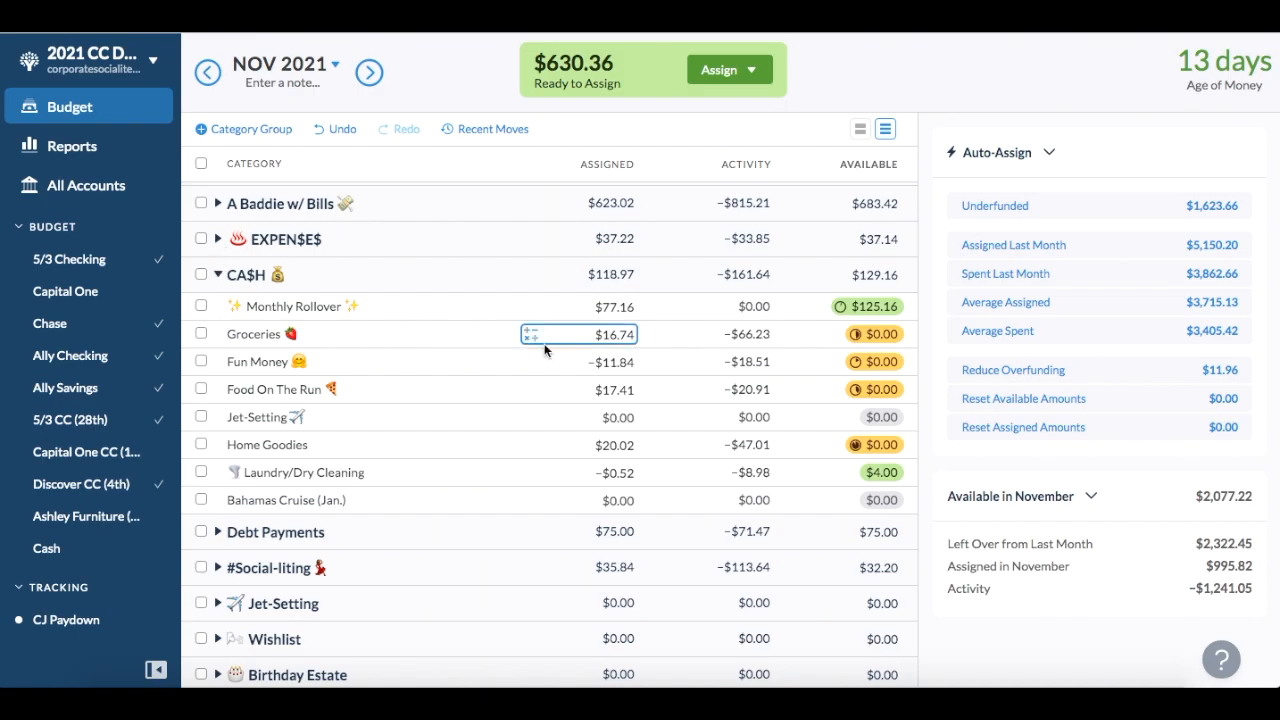
# Add $70 to the amount already assigned to Groceries in the CA$H group.
pyautogui.click(632, 334)
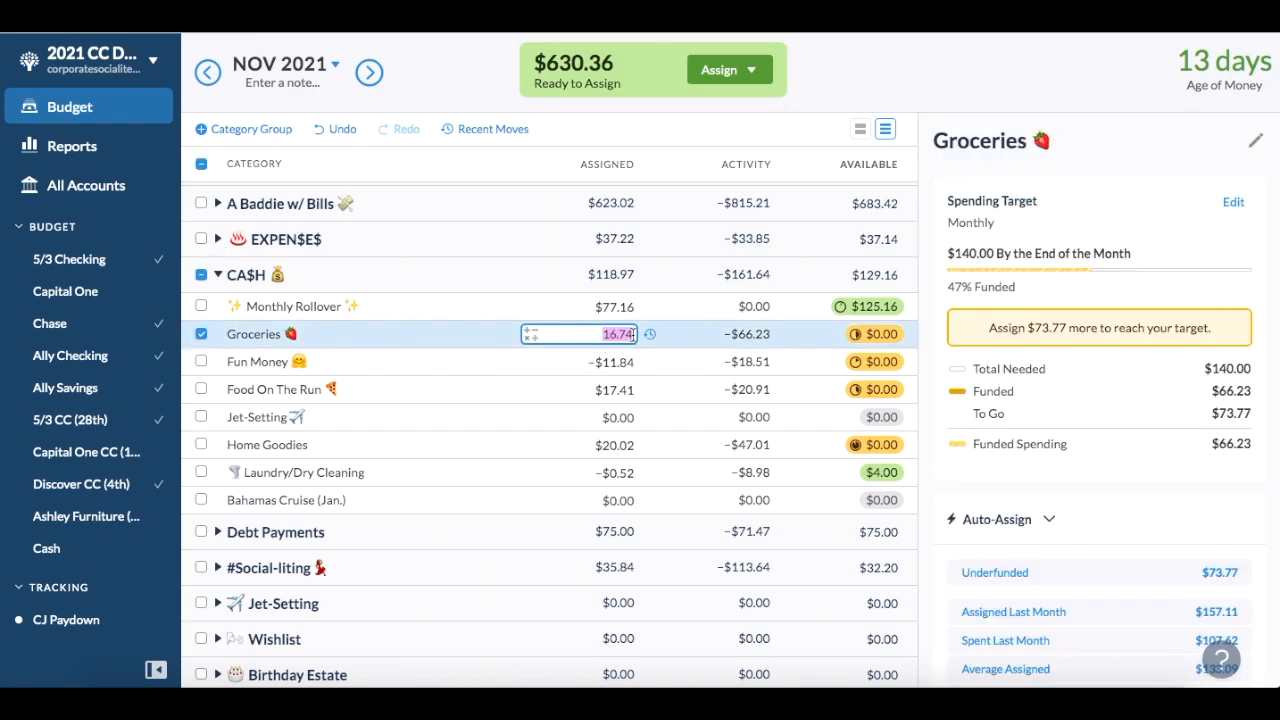
pyautogui.click(632, 334)
pyautogui.write('+')
pyautogui.write('70')
pyautogui.press('Return')
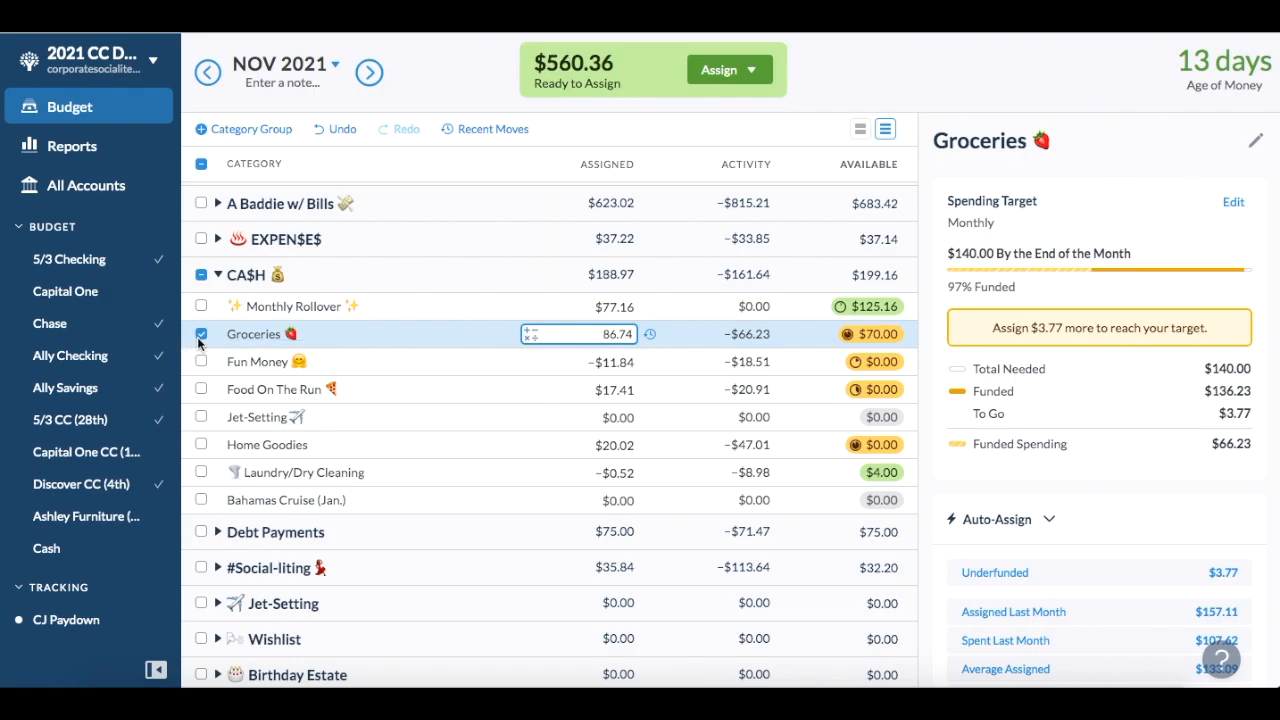
# Add $70 to the amount already assigned to Fun Money and clear the selection.
pyautogui.click(592, 362)
pyautogui.click(633, 362)
pyautogui.write('+70')
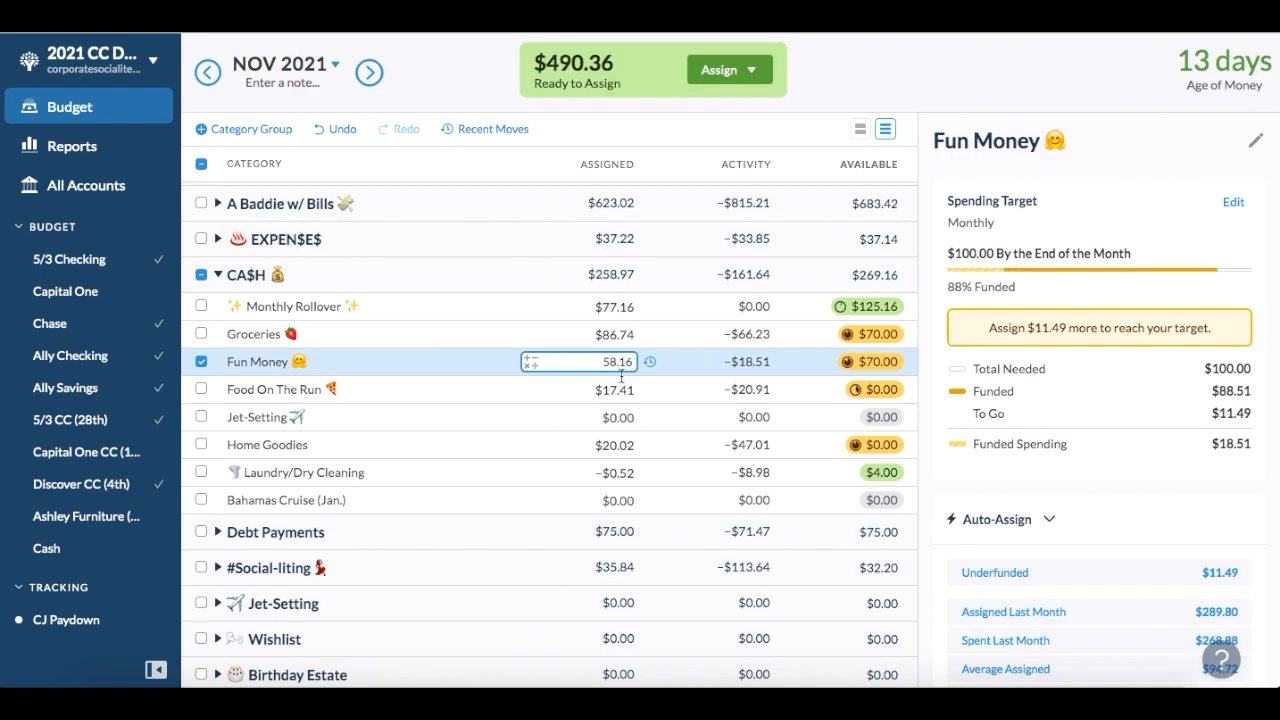
pyautogui.press('Escape')
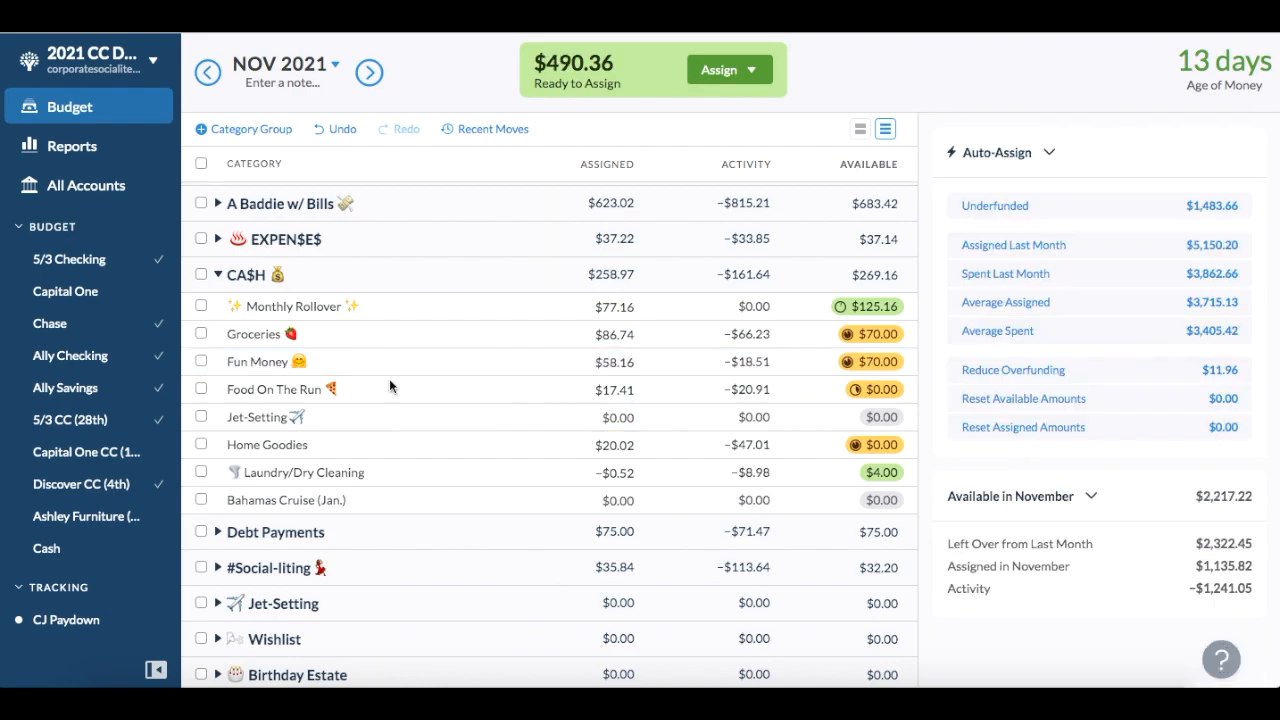
# Add $25 to the amount already assigned to Food On The Run.
pyautogui.click(633, 389)
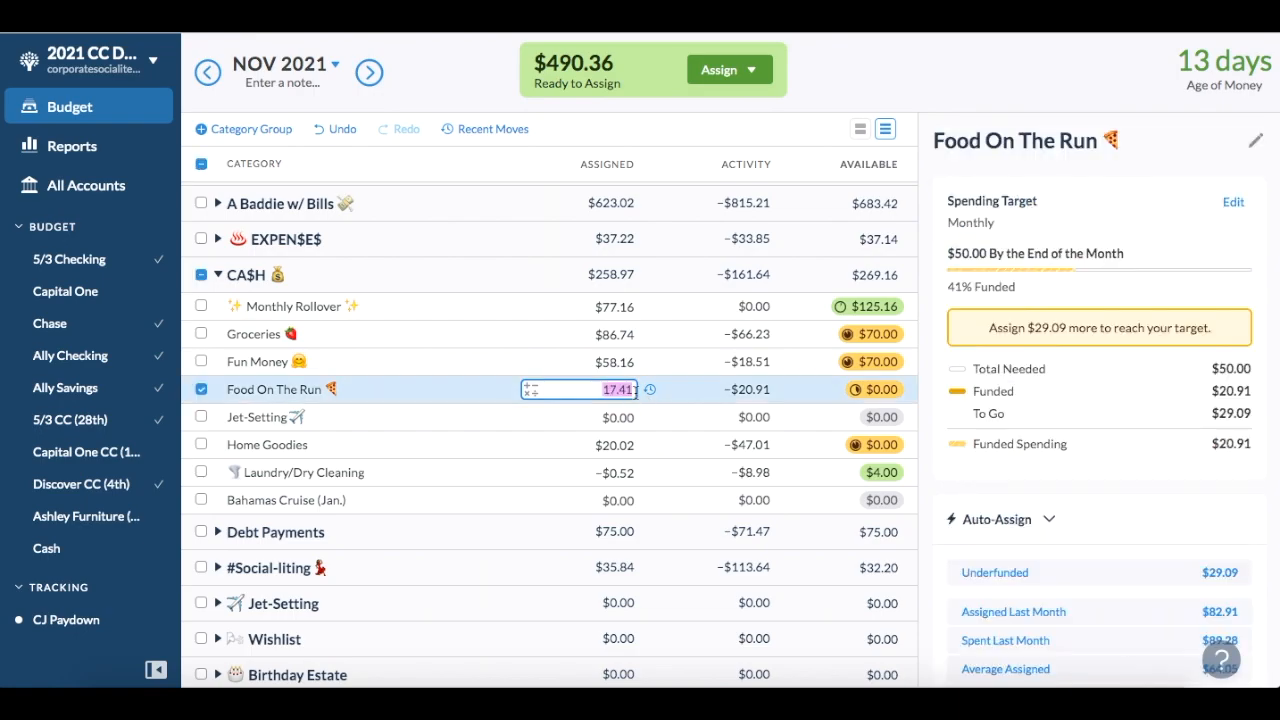
pyautogui.click(634, 389)
pyautogui.write('+25')
pyautogui.press('Return')
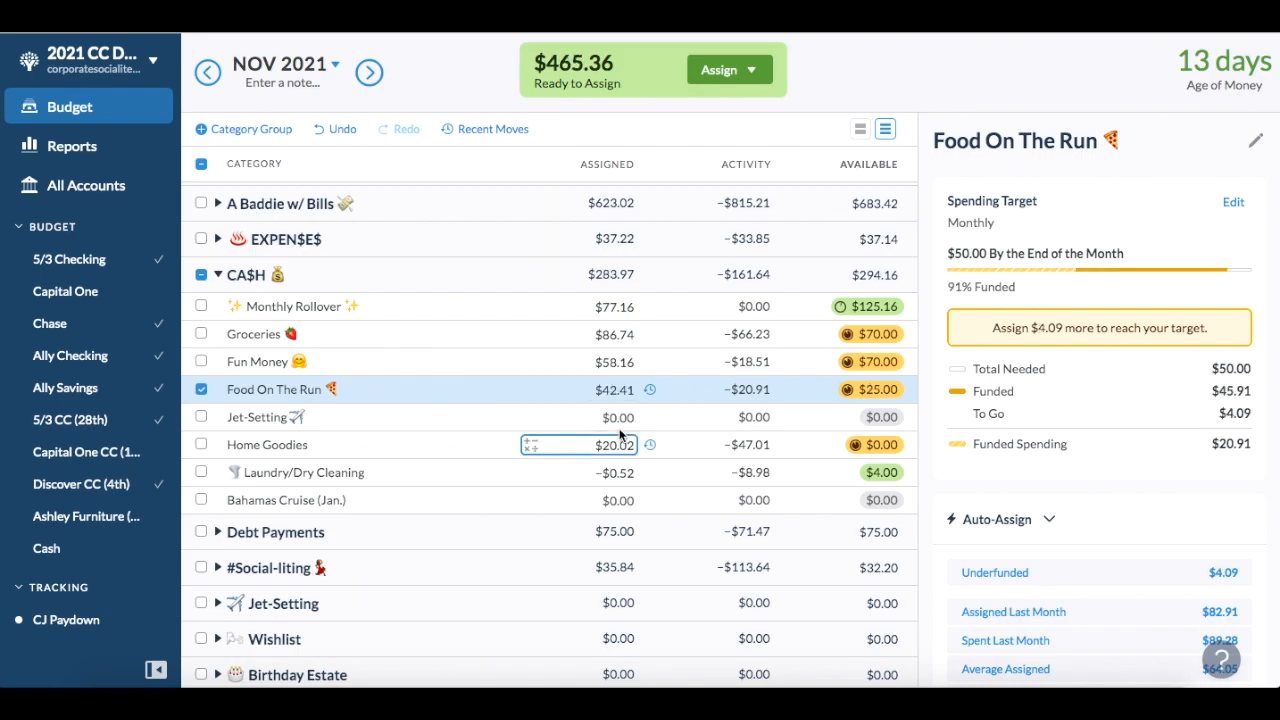
# Assign $70 to the Jet-Setting category inside the CA$H group.
pyautogui.click(620, 437)
pyautogui.click(621, 418)
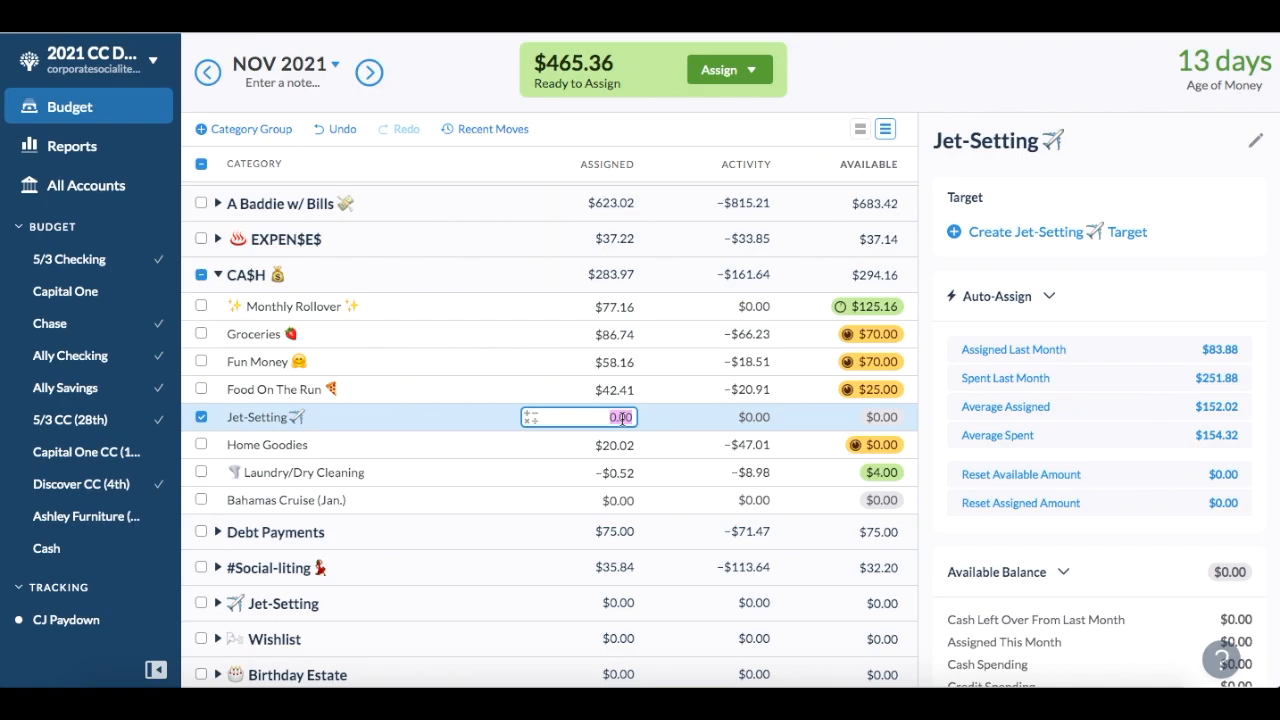
pyautogui.write('70')
pyautogui.press('Return')
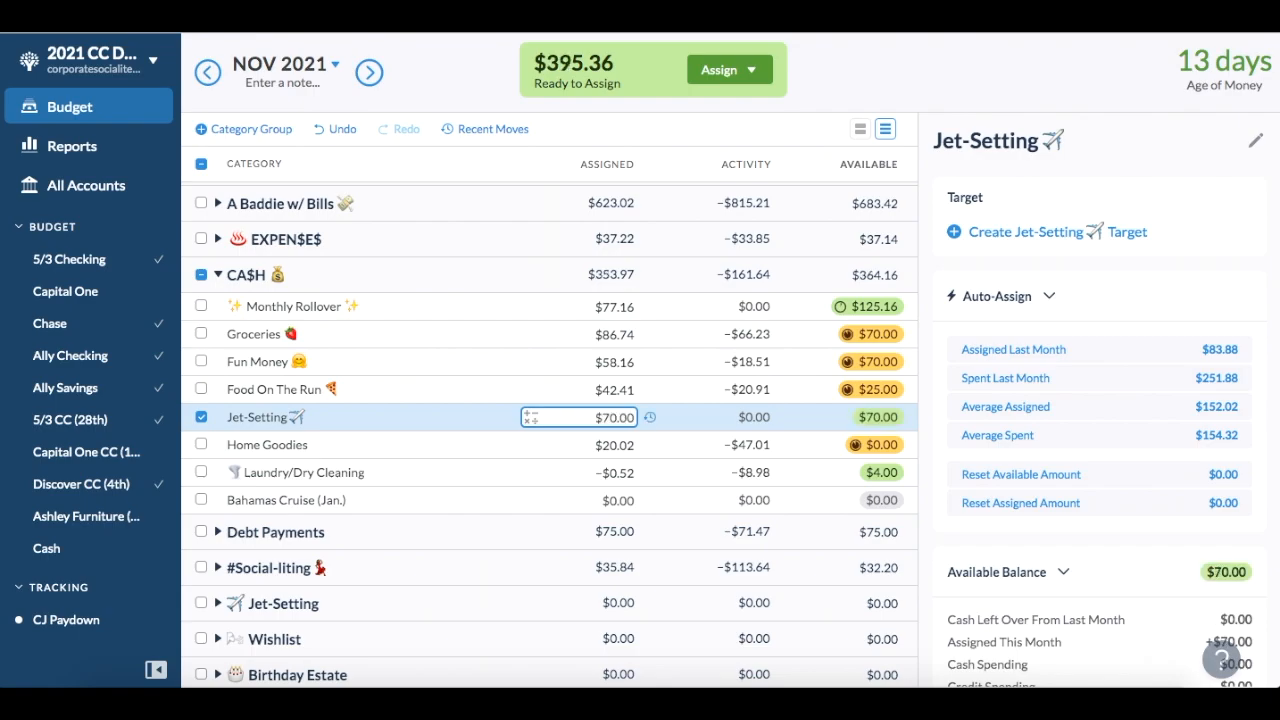
# Add $25 to the amount already assigned to Home Goodies in the CA$H group.
pyautogui.click(625, 444)
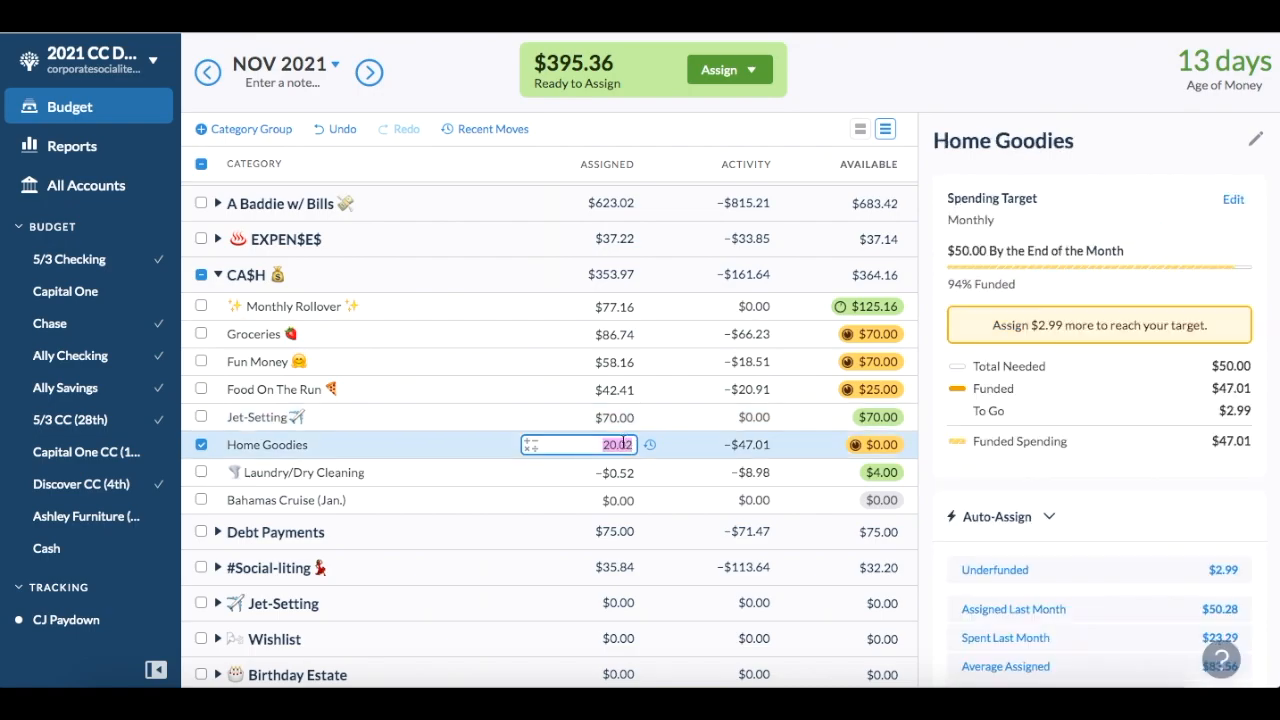
pyautogui.click(632, 444)
pyautogui.write('+25')
pyautogui.press('Return')
# Add $4 to the amount already assigned to Laundry/Dry Cleaning, clear the selection and collapse the CA$H group.
pyautogui.click(627, 472)
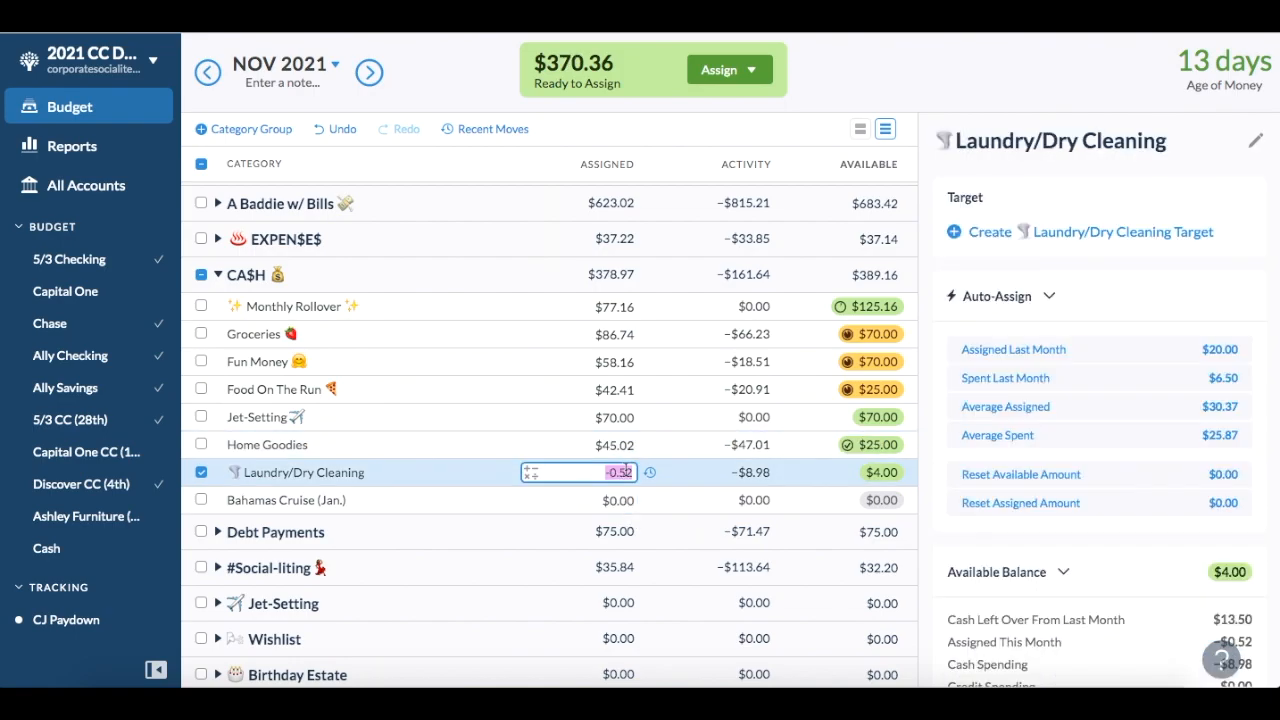
pyautogui.write('+4')
pyautogui.press('Return')
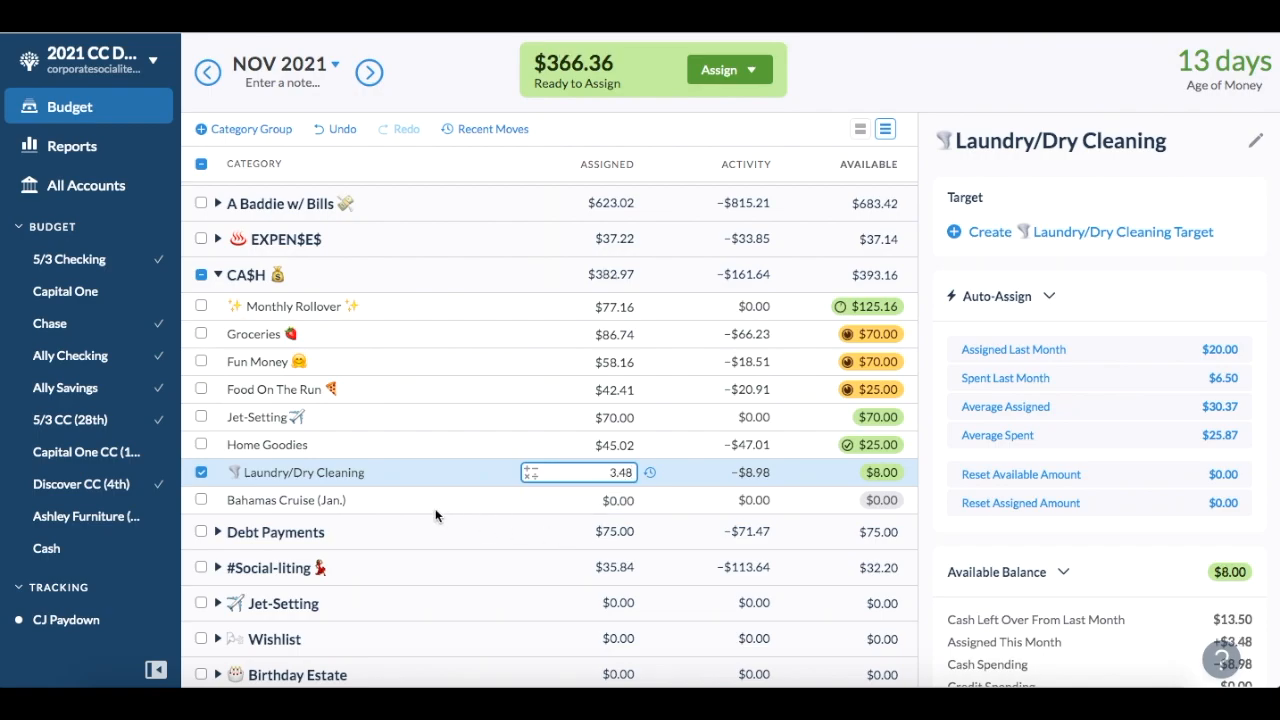
pyautogui.click(201, 472)
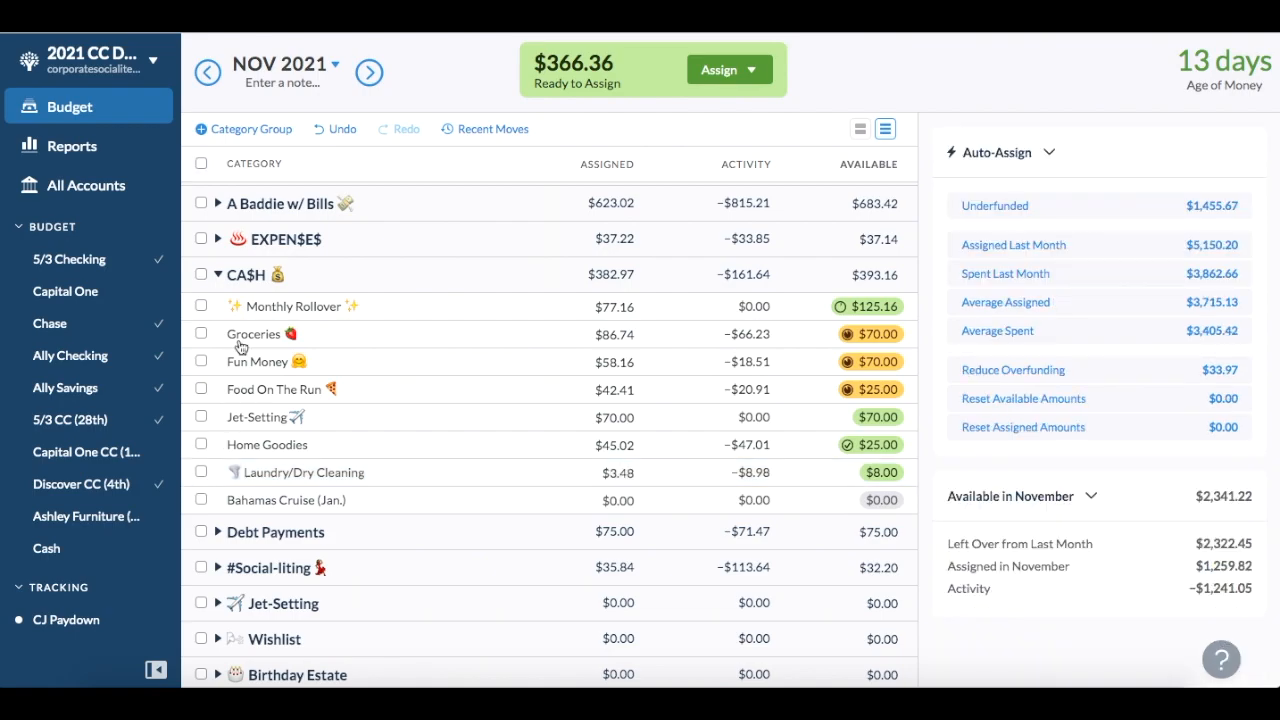
pyautogui.click(219, 277)
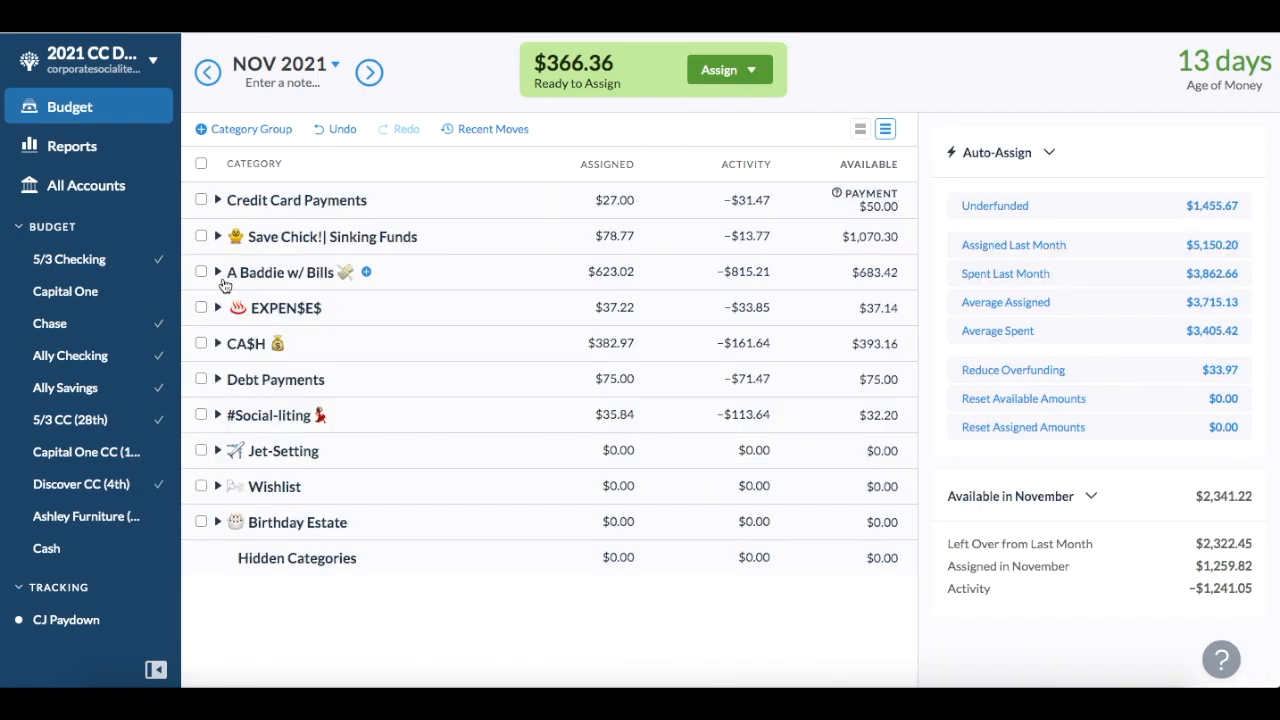
# Expand the #Social-liting group and add $53 to the amount already assigned to Beauty Services.
pyautogui.click(217, 415)
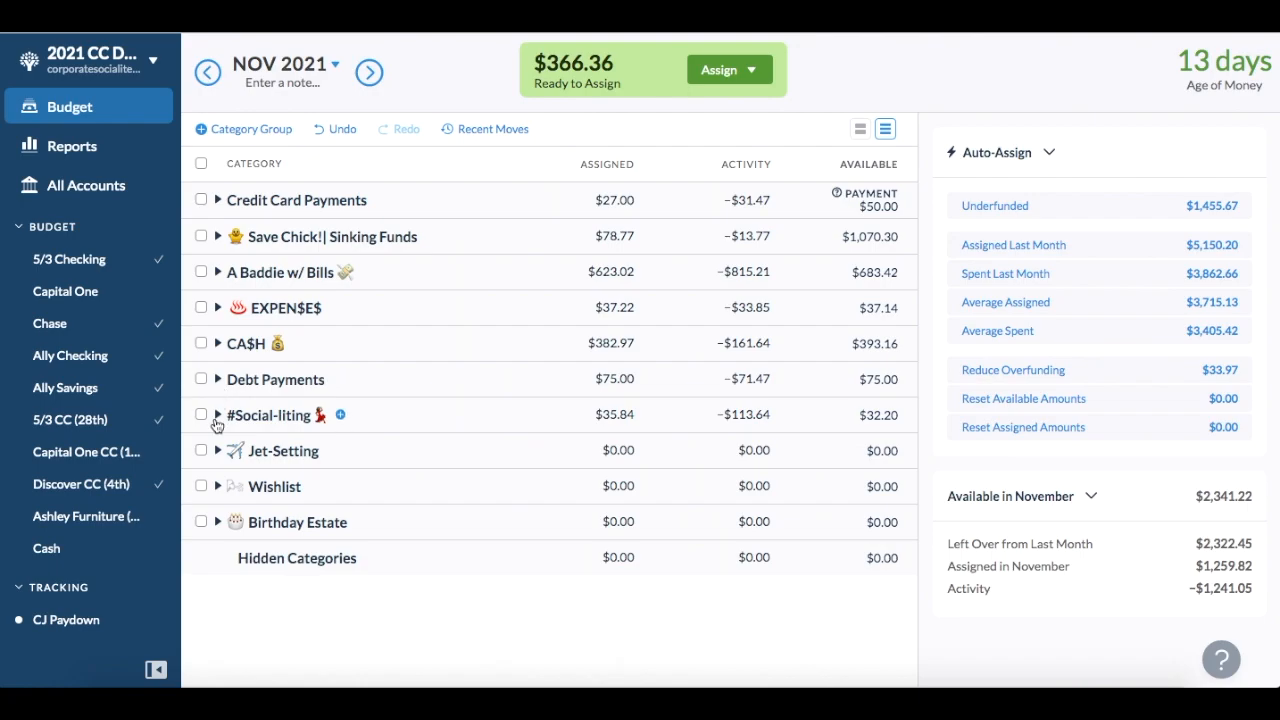
pyautogui.click(625, 447)
pyautogui.write('+53')
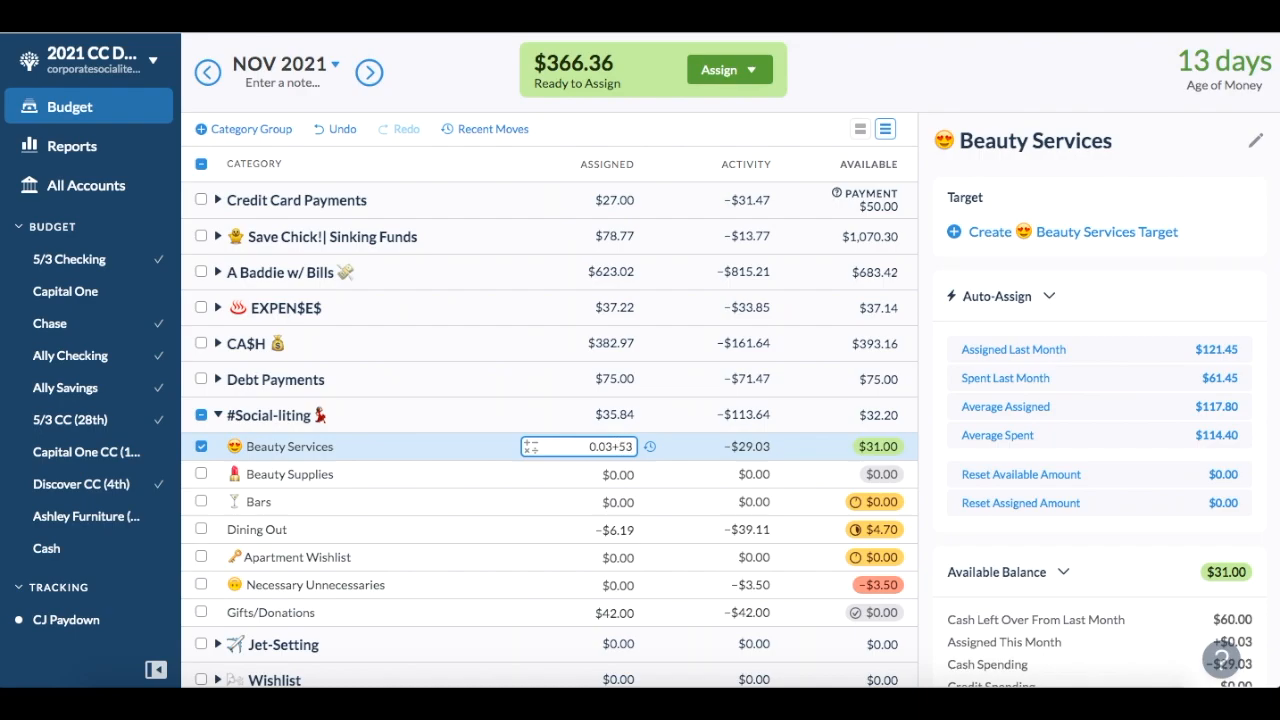
pyautogui.press('Return')
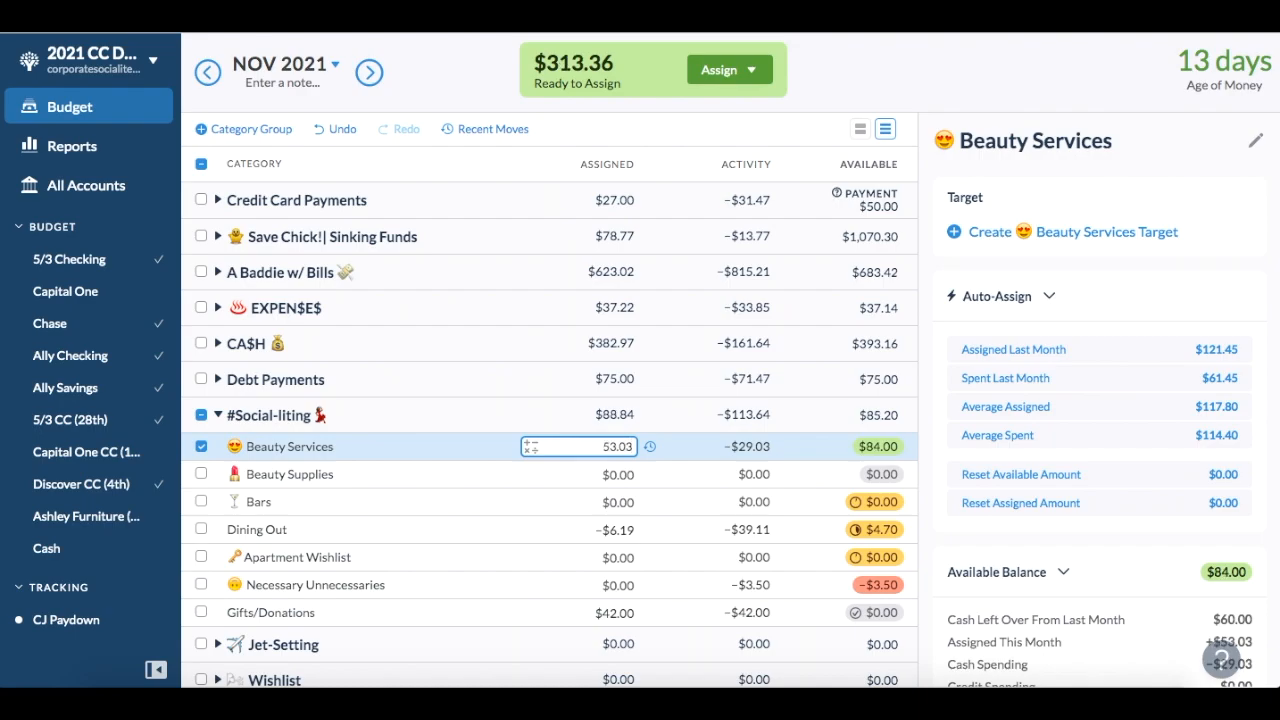
pyautogui.click(203, 447)
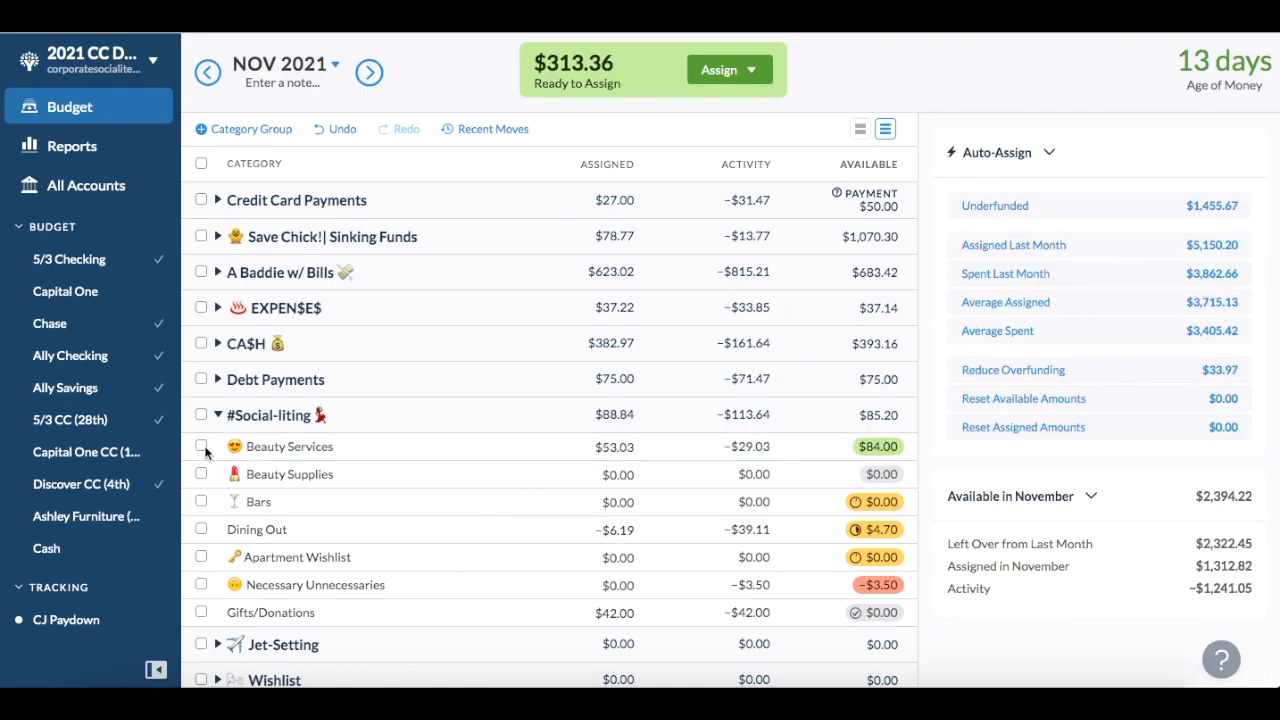
# Assign $10 to the Bars category in the #Social-liting group.
pyautogui.click(604, 498)
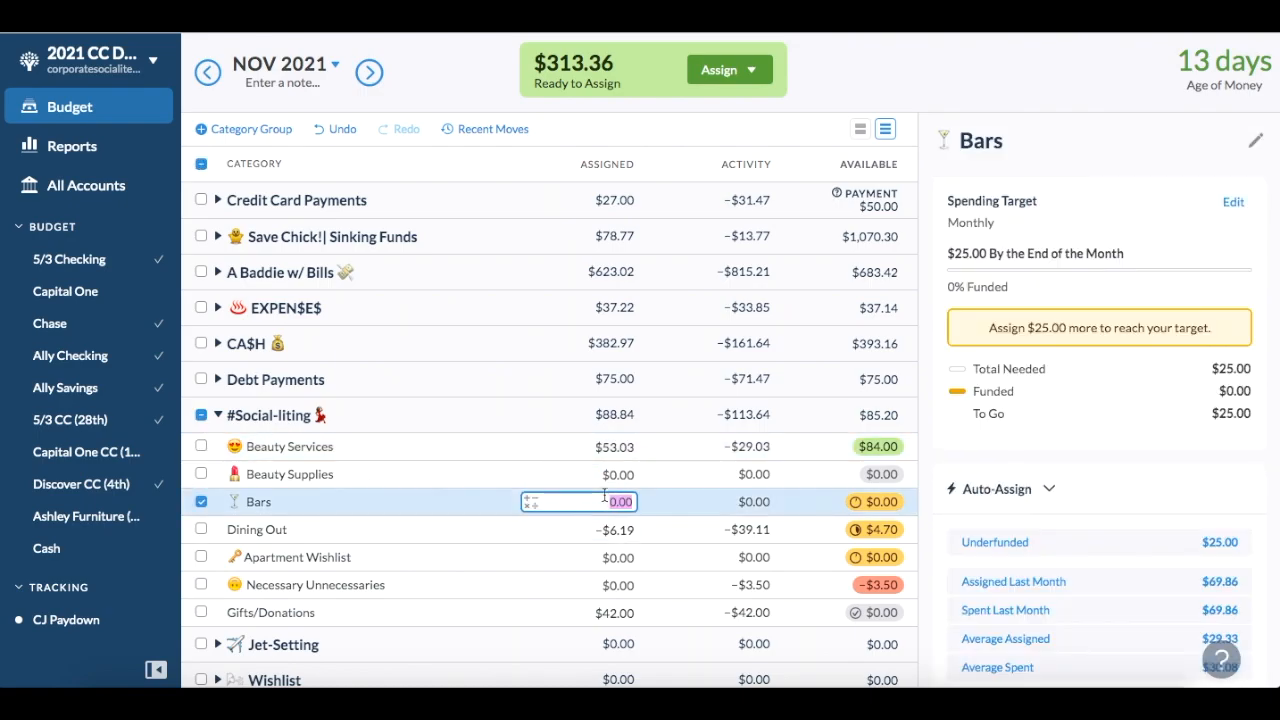
pyautogui.write('10')
pyautogui.press('Return')
# Add $50 to the amount already assigned to Dining Out and clear the selection.
pyautogui.click(630, 529)
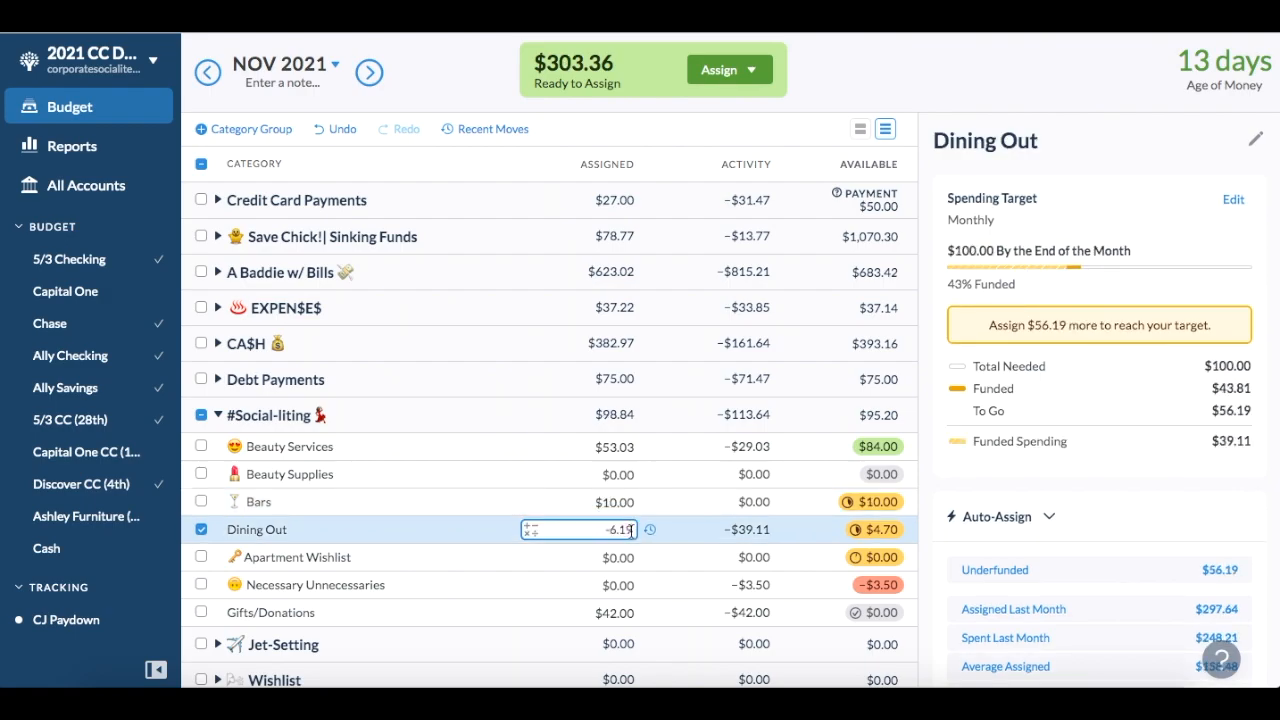
pyautogui.write('+50')
pyautogui.press('Return')
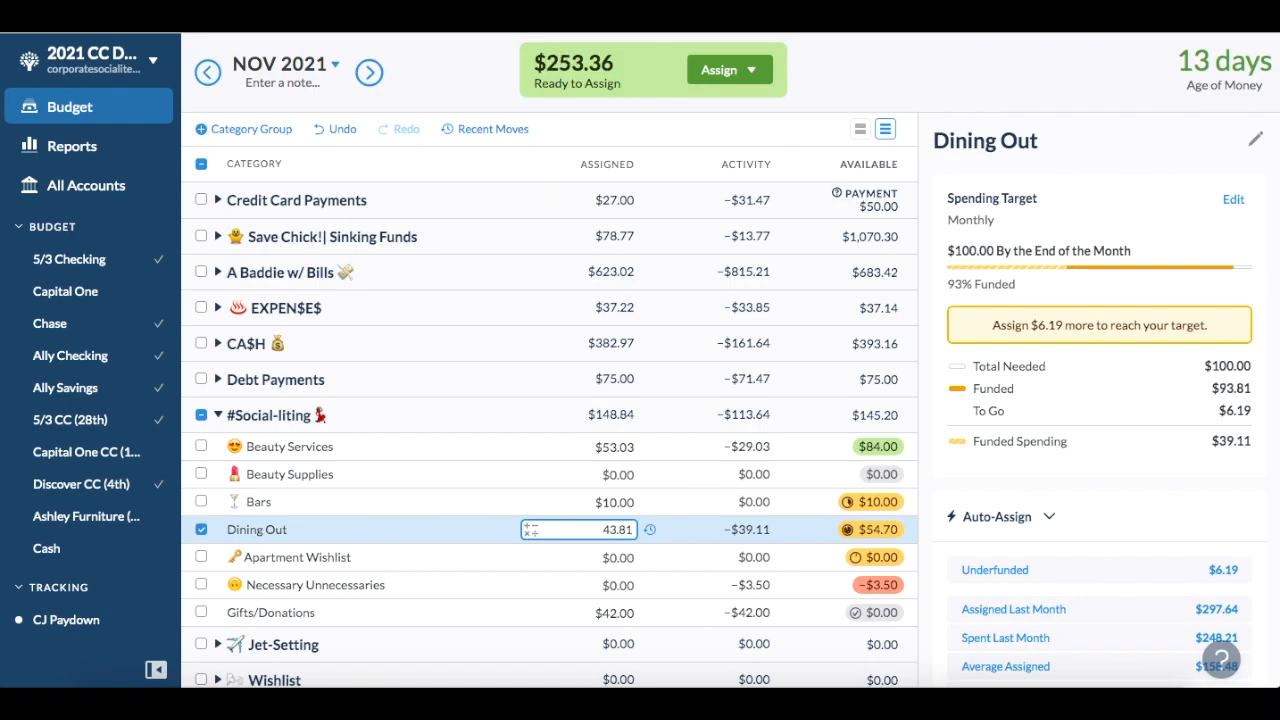
pyautogui.click(200, 530)
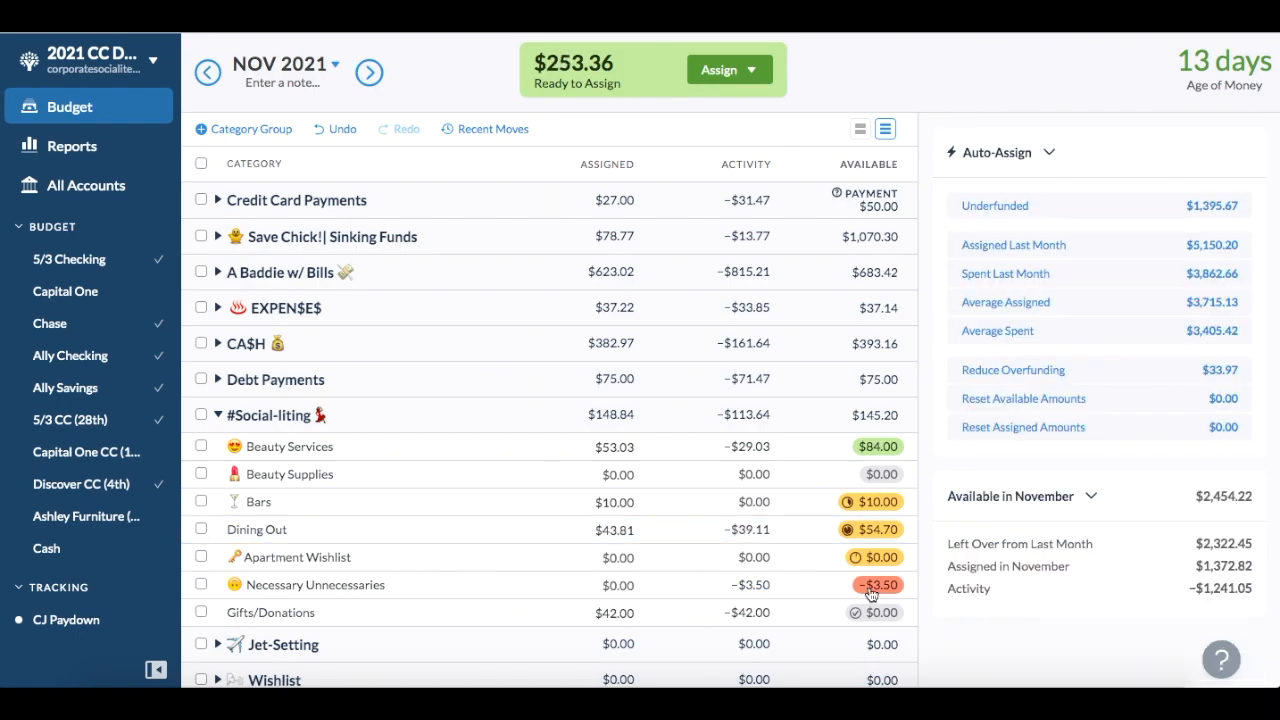
# Assign $3.50 to Necessary Unnecessaries to cover its overspending and clear the selection.
pyautogui.click(625, 585)
pyautogui.write('3.50')
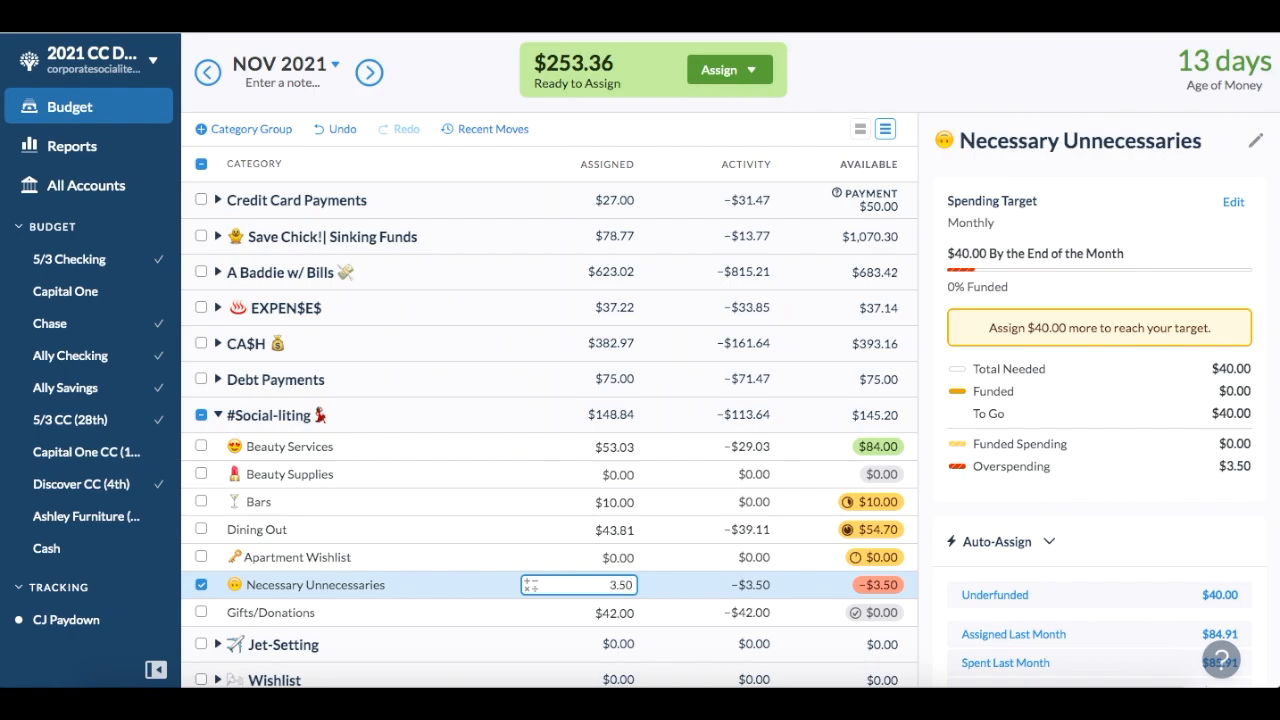
pyautogui.press('Return')
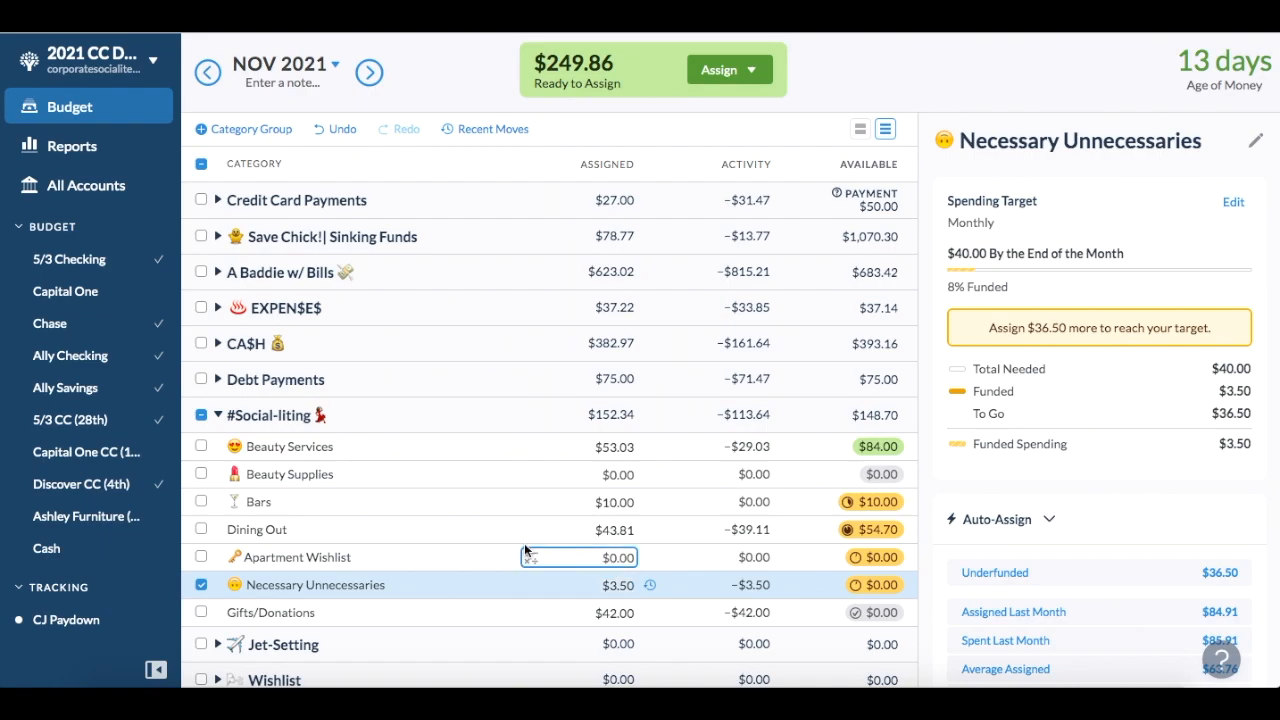
pyautogui.click(201, 588)
# Expand the CA$H, EXPEN$E$, A Baddie w/ Bills and Save Chick!| Sinking Funds groups to show their categories.
pyautogui.scroll(-1, 210, 595)
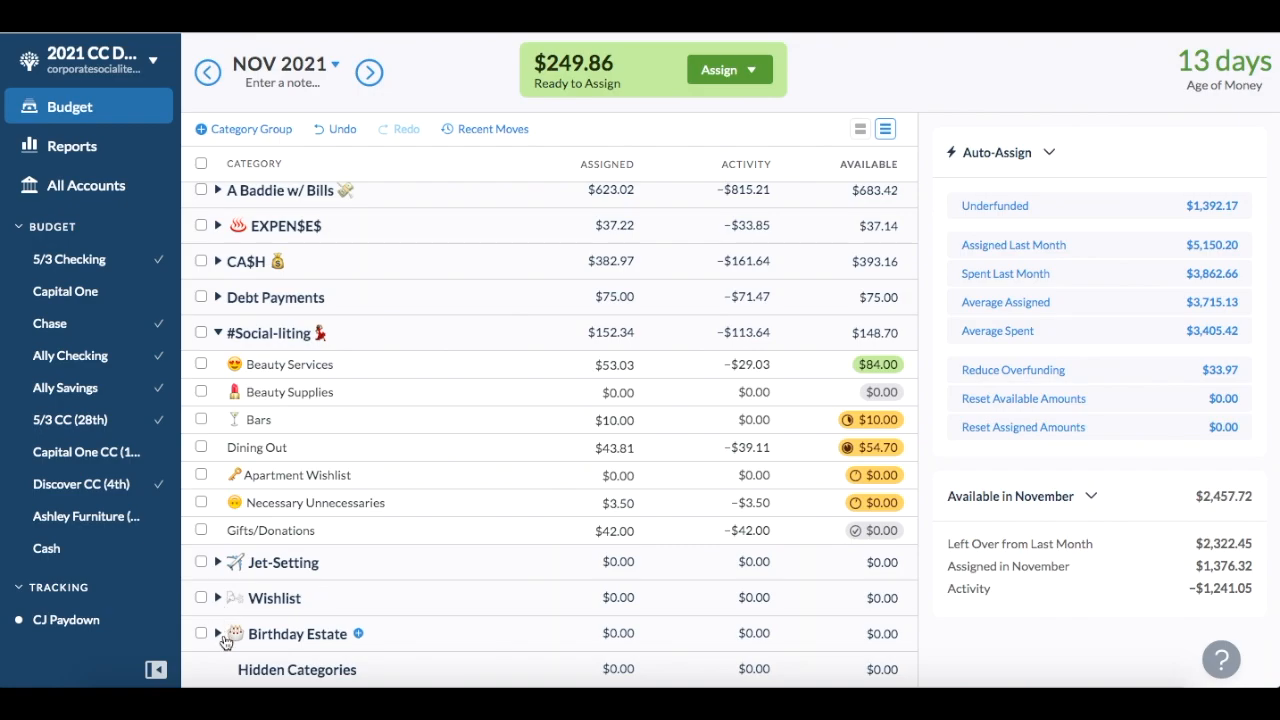
pyautogui.scroll(1, 267, 370)
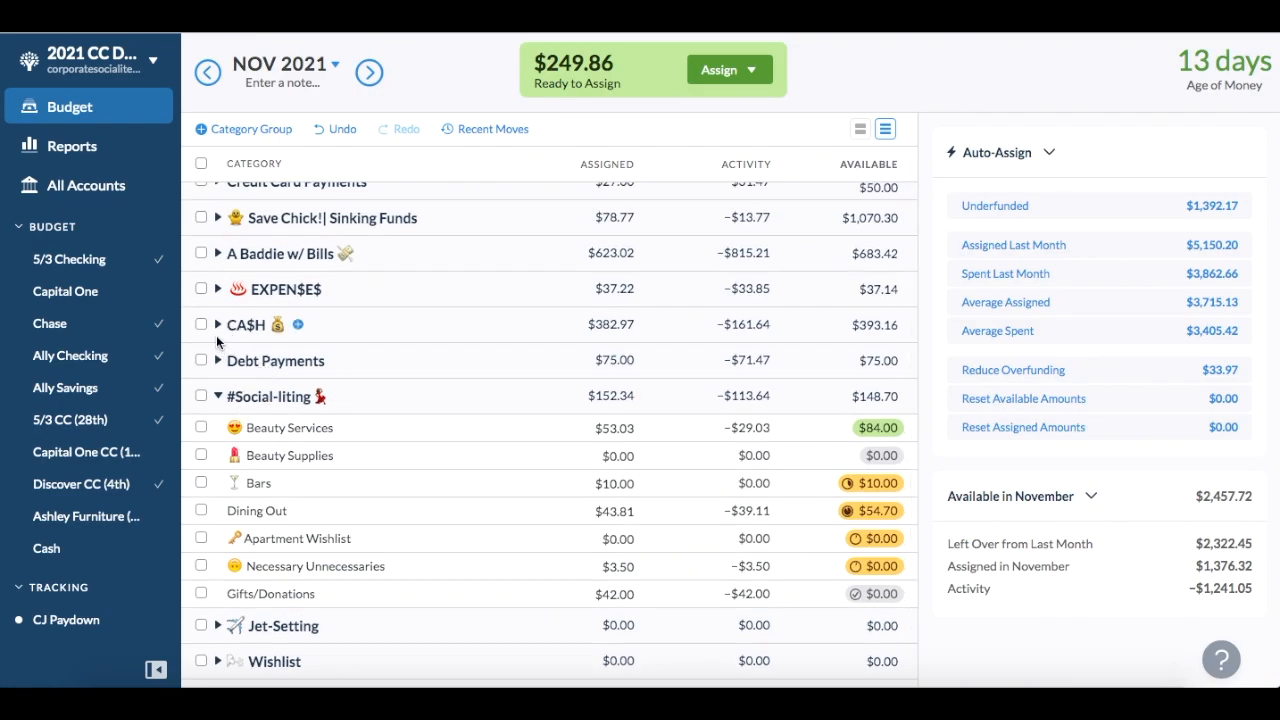
pyautogui.click(217, 327)
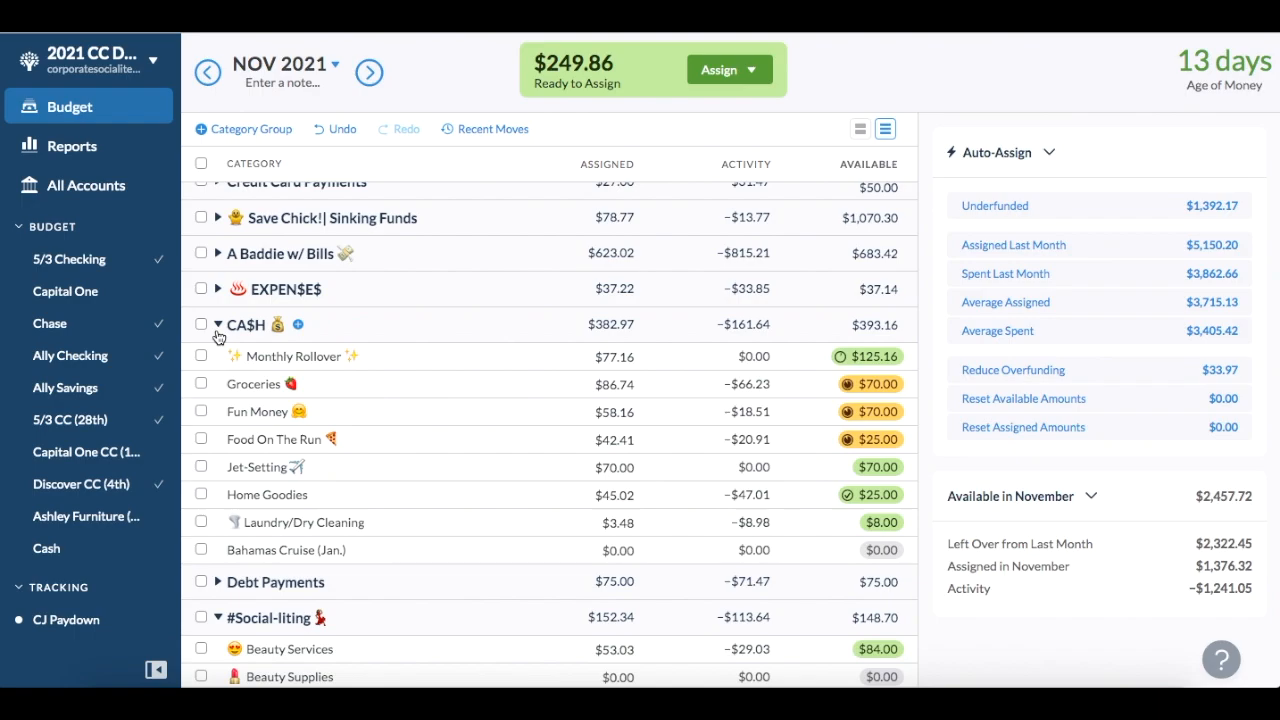
pyautogui.click(218, 290)
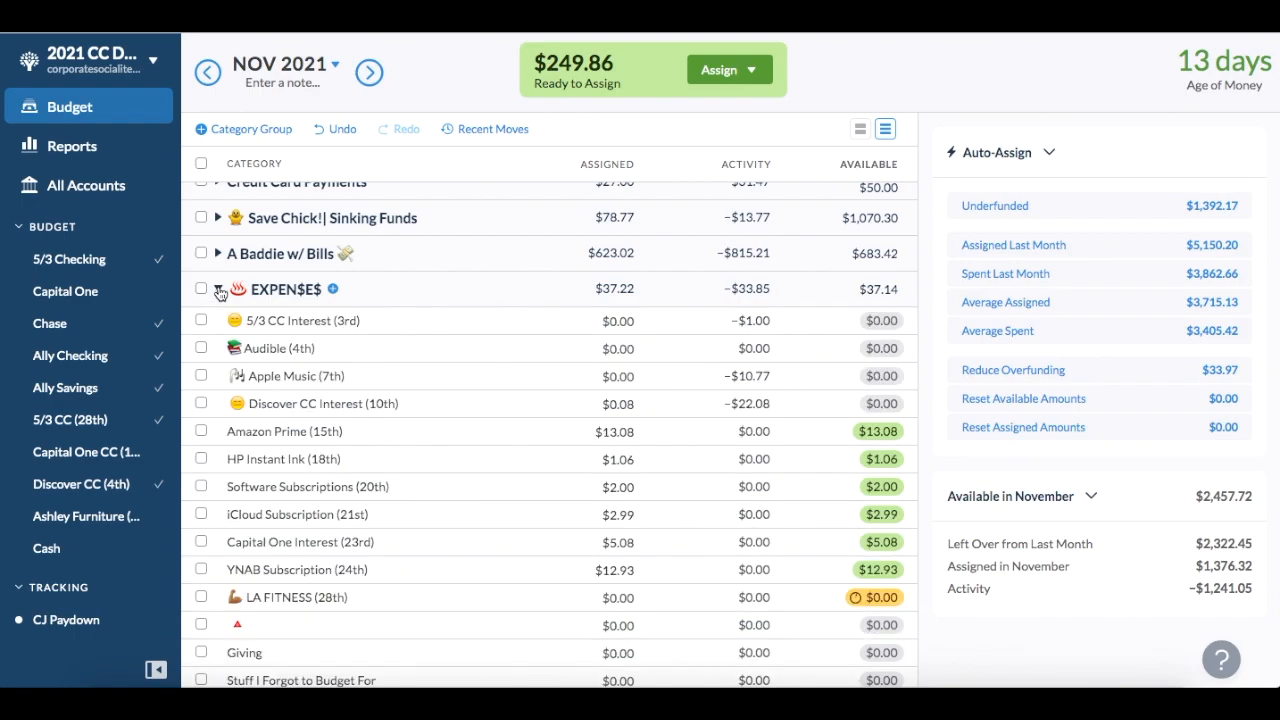
pyautogui.scroll(-1, 246, 440)
pyautogui.scroll(1, 246, 440)
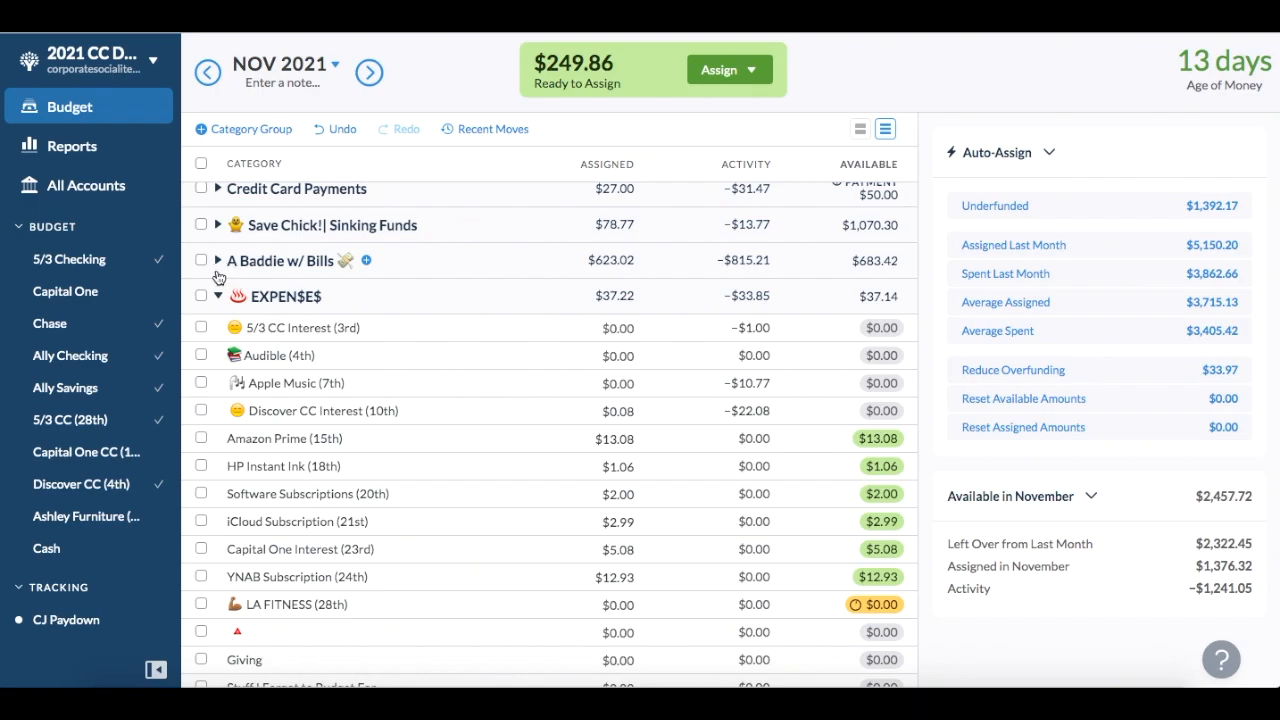
pyautogui.click(218, 261)
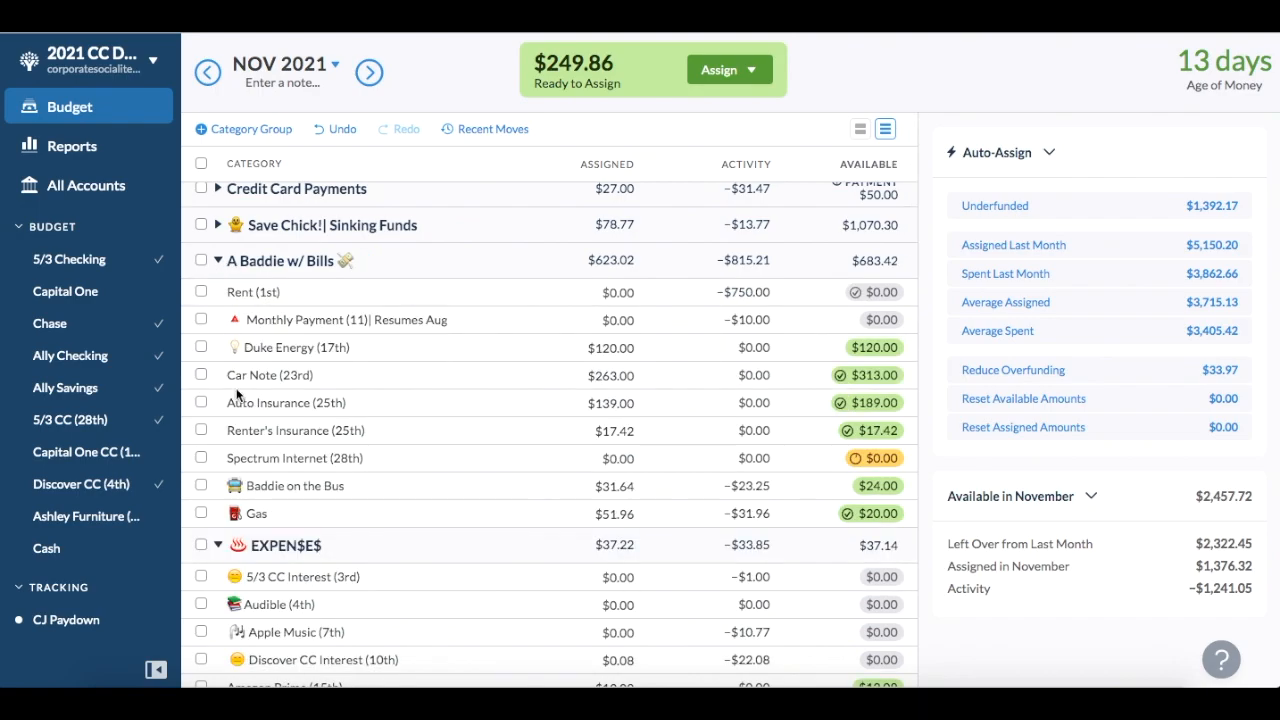
pyautogui.scroll(1, 237, 395)
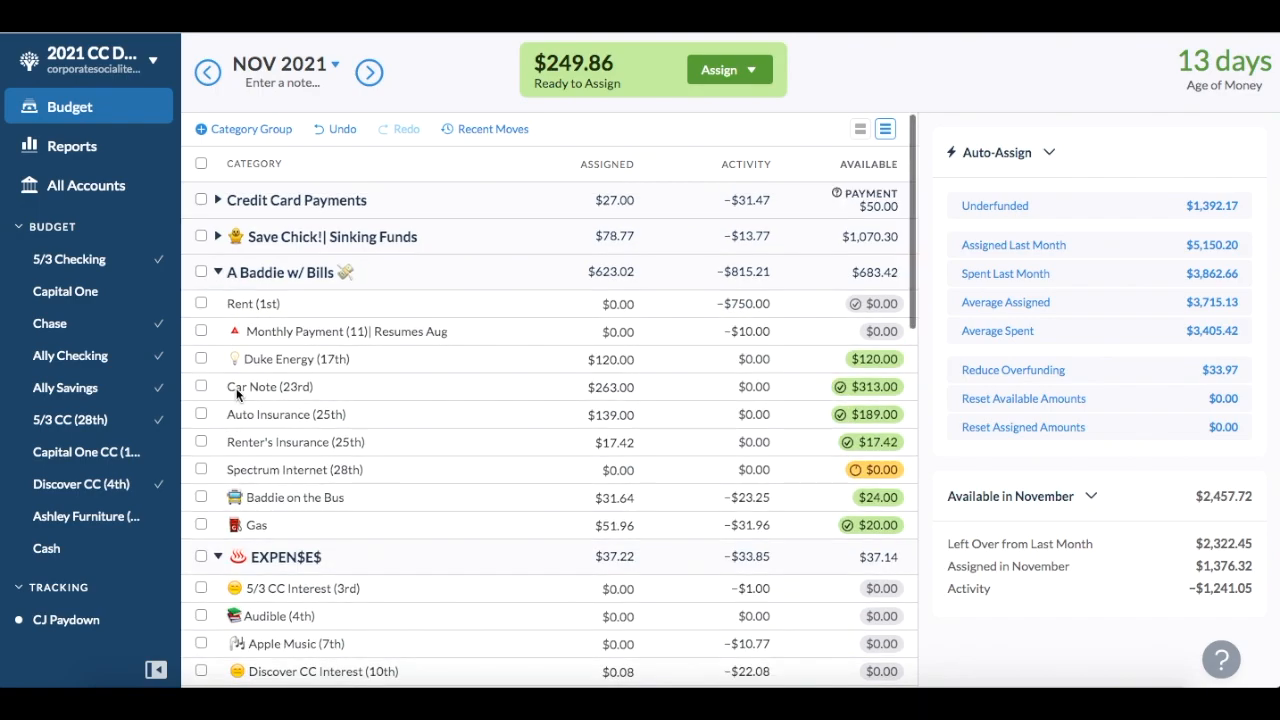
pyautogui.click(218, 236)
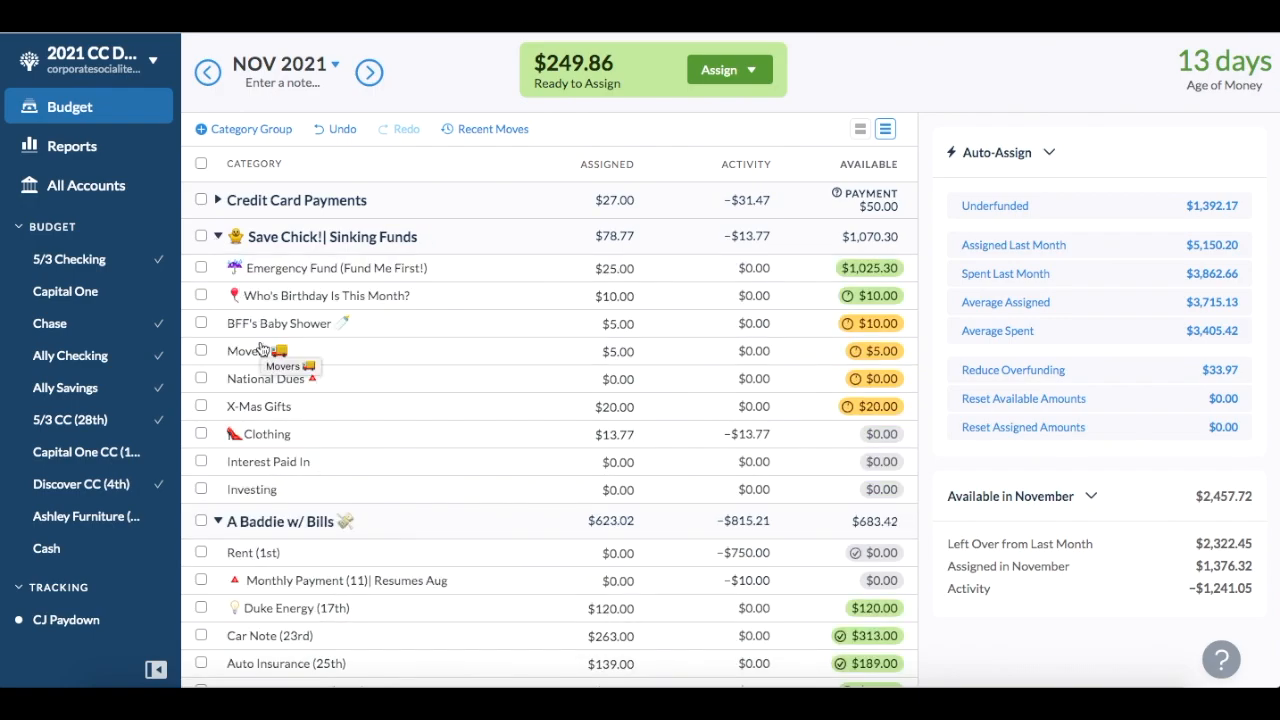
# Review the available amounts across all category groups, including Debt Payments, to decide where the remaining money should go.
pyautogui.scroll(-3, 425, 416)
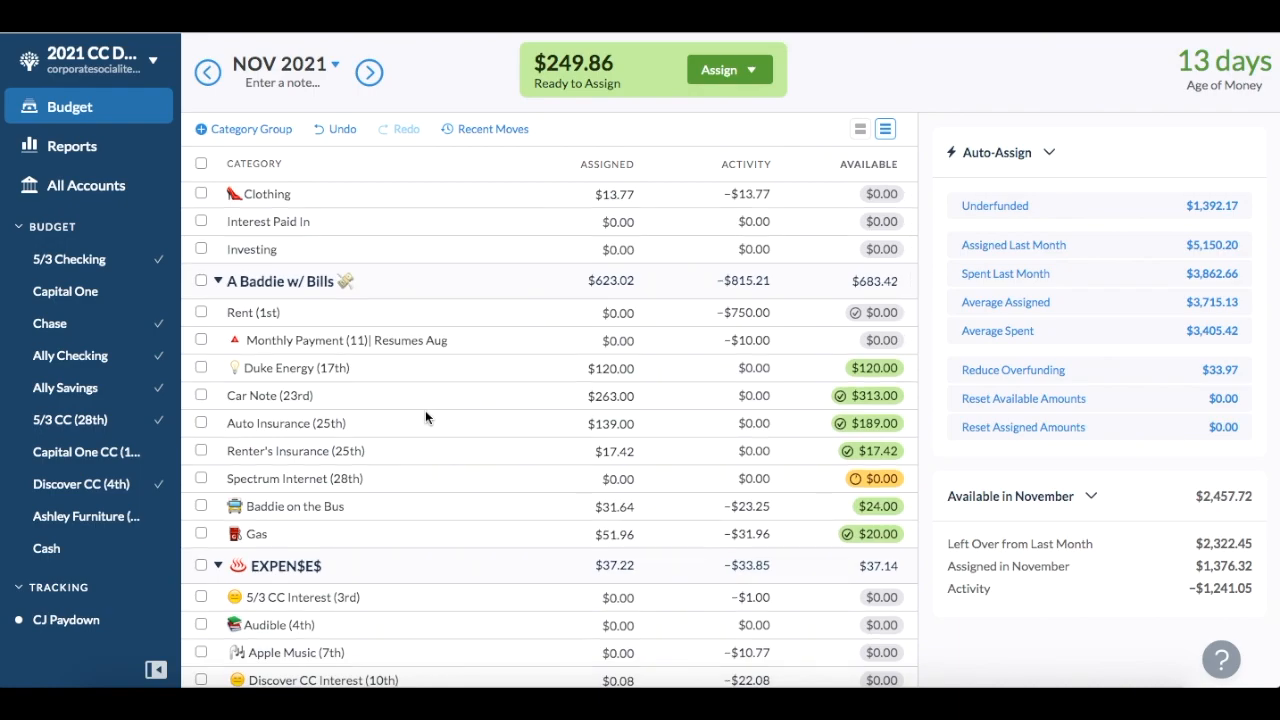
pyautogui.scroll(-3, 425, 417)
pyautogui.scroll(-2, 425, 417)
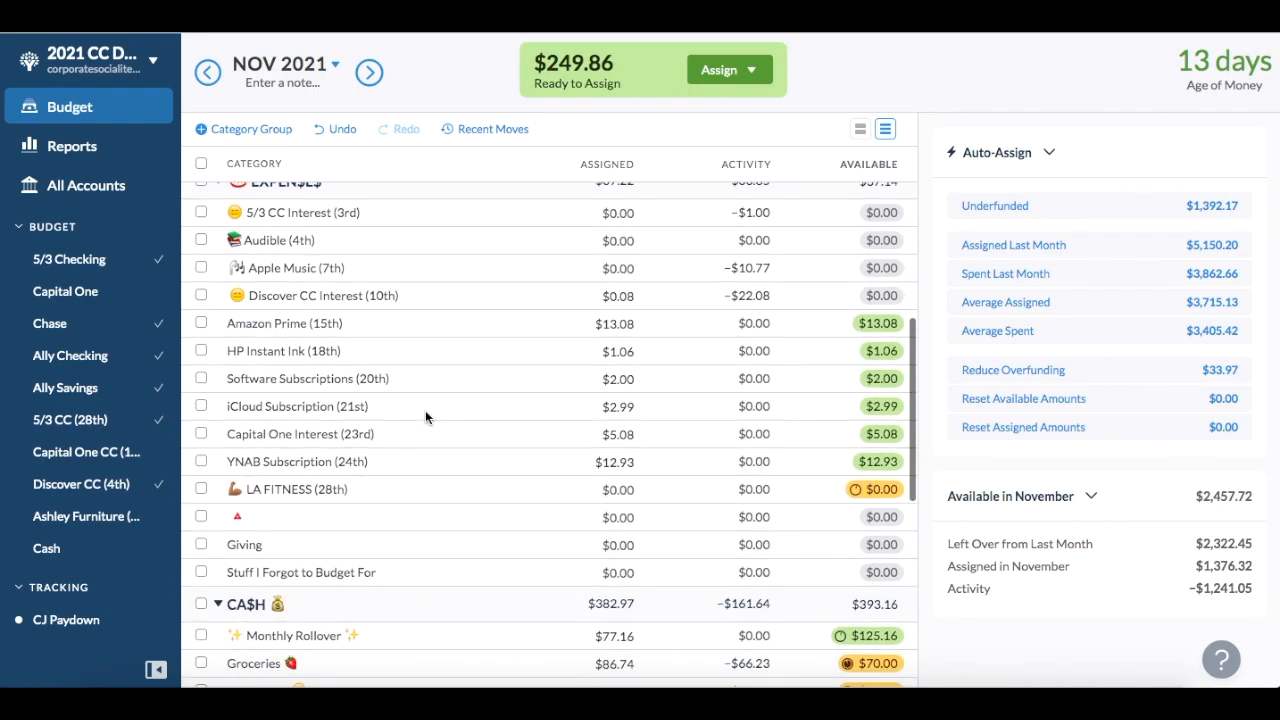
pyautogui.scroll(-3, 425, 417)
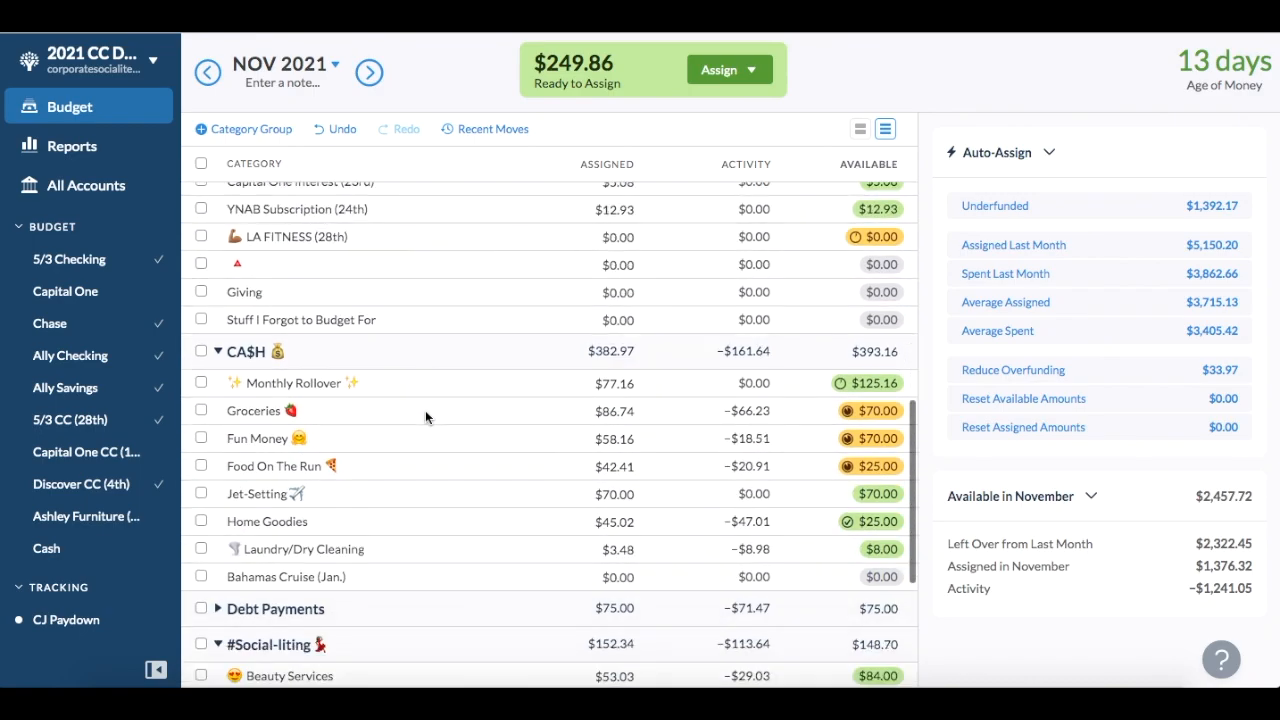
pyautogui.scroll(-1, 425, 417)
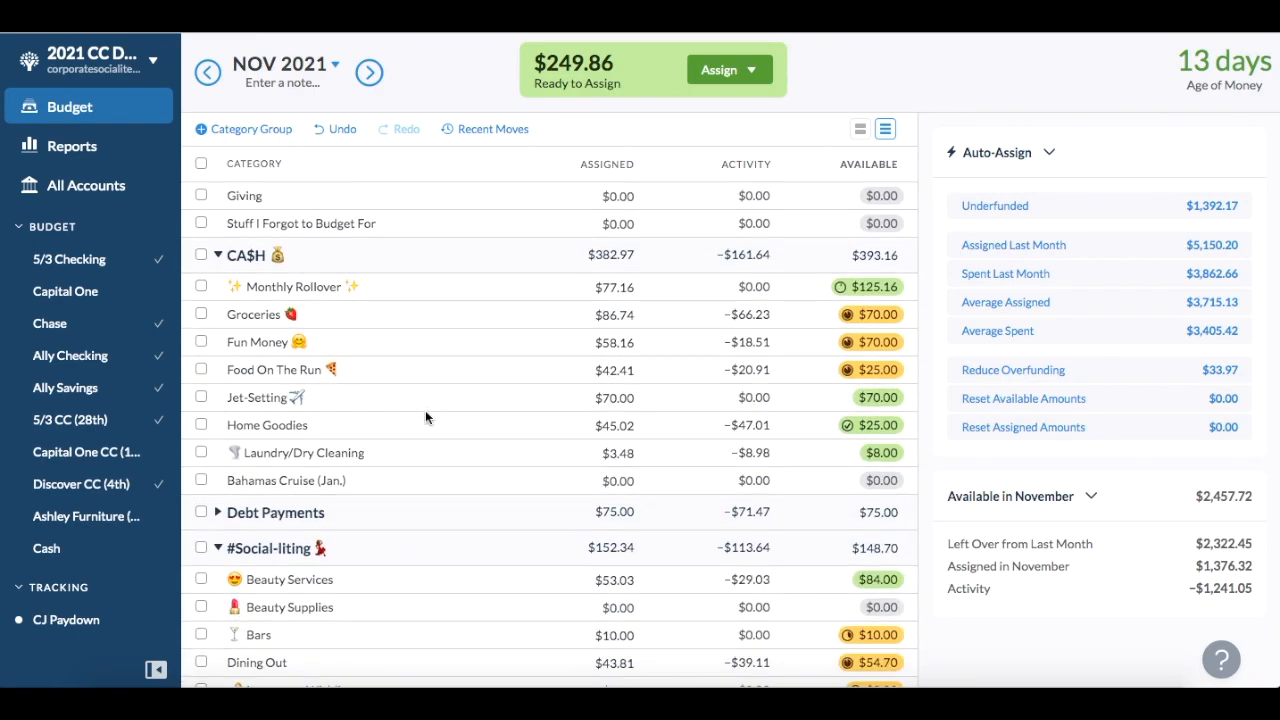
pyautogui.scroll(-2, 425, 417)
pyautogui.click(218, 383)
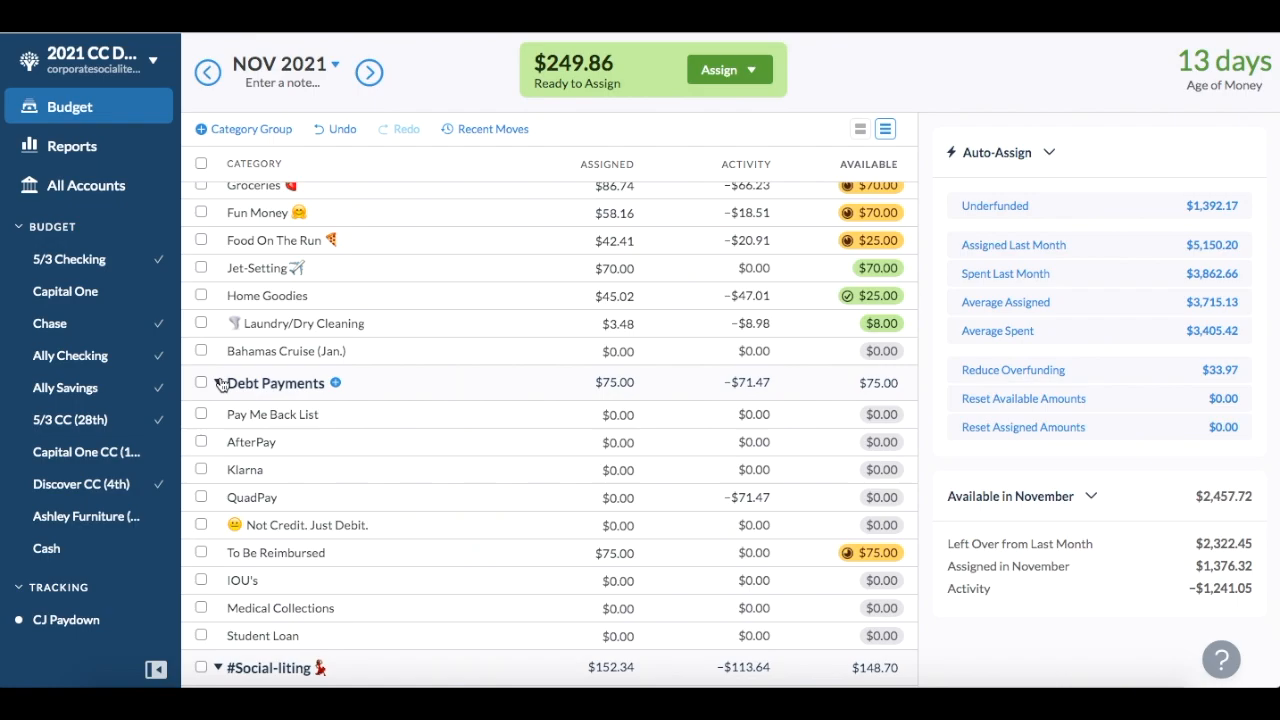
pyautogui.click(218, 383)
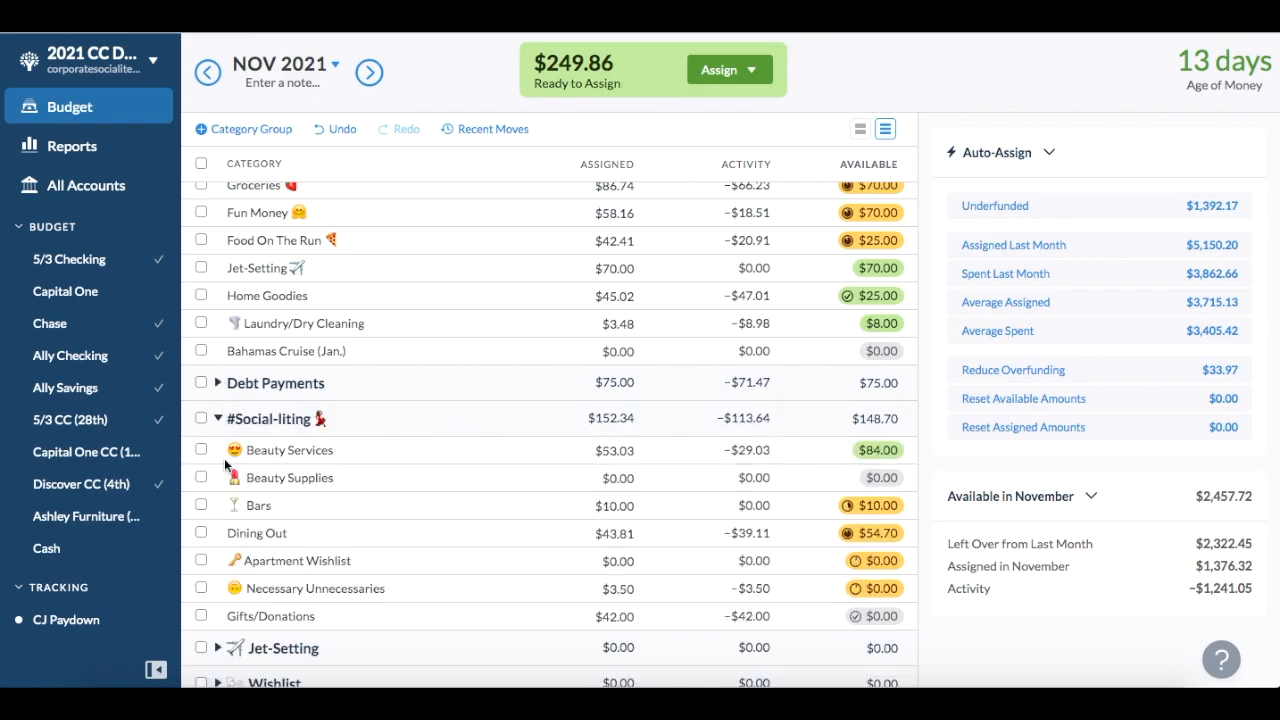
pyautogui.scroll(-1, 224, 458)
pyautogui.scroll(-1, 224, 458)
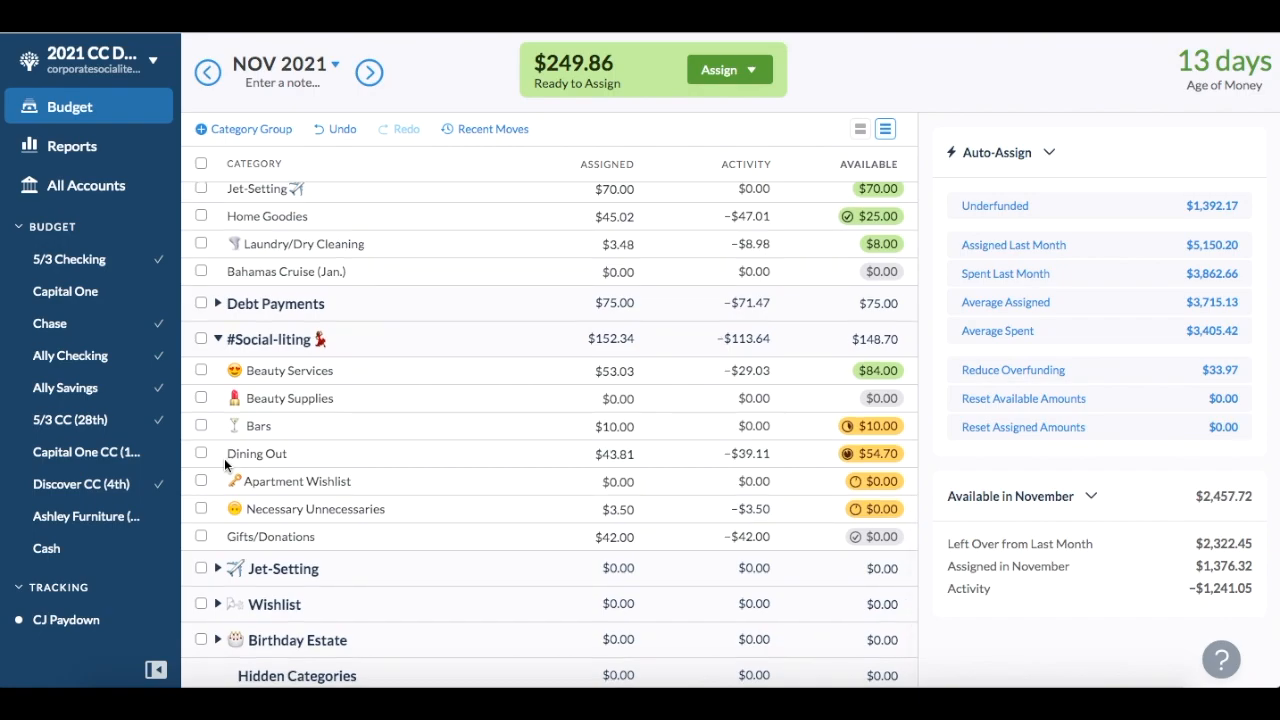
pyautogui.scroll(3, 224, 458)
pyautogui.scroll(10, 224, 458)
pyautogui.scroll(8, 224, 458)
pyautogui.scroll(4, 224, 458)
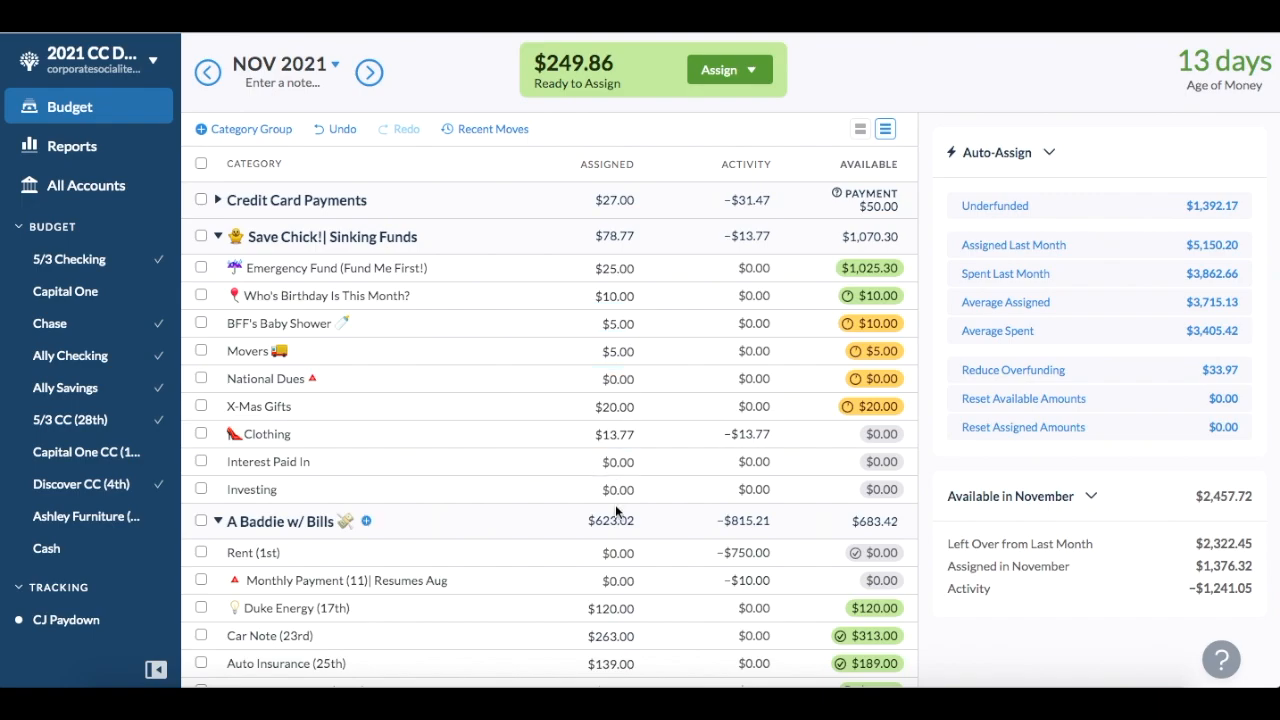
# Assign $100 to the Rent (1st) category in the A Baddie w/ Bills group.
pyautogui.scroll(-3, 616, 511)
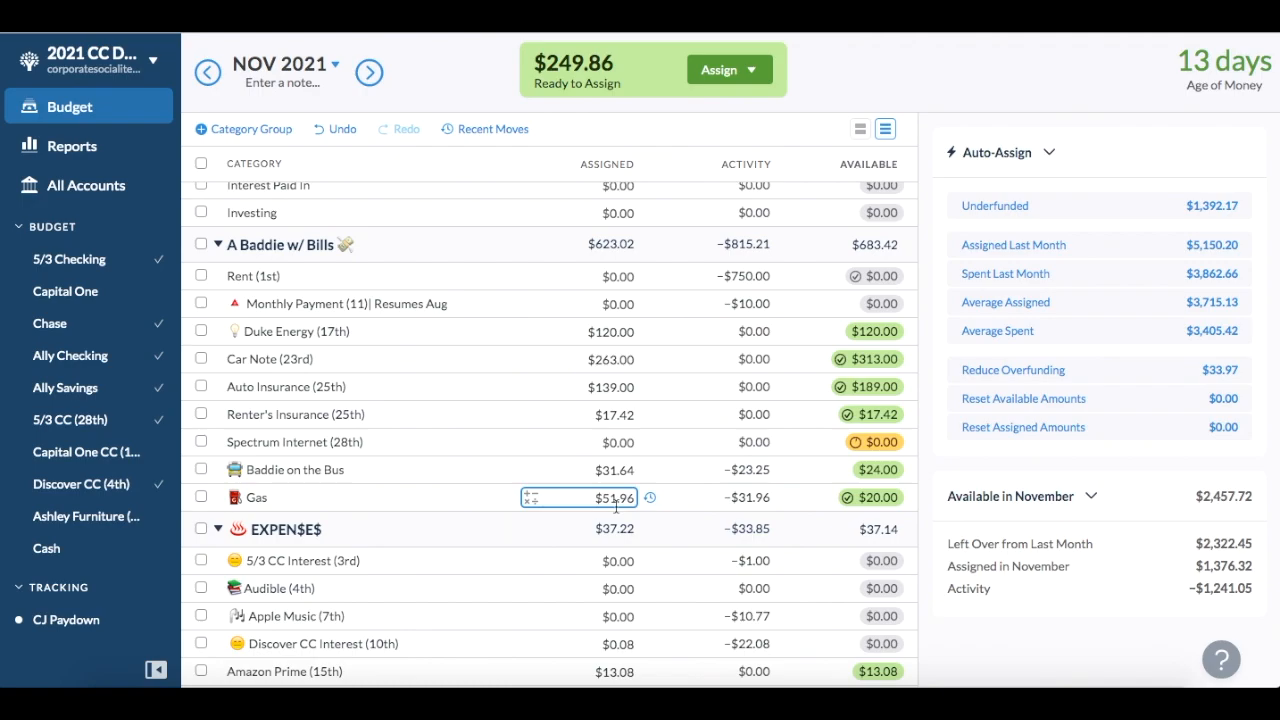
pyautogui.click(620, 275)
pyautogui.write('100')
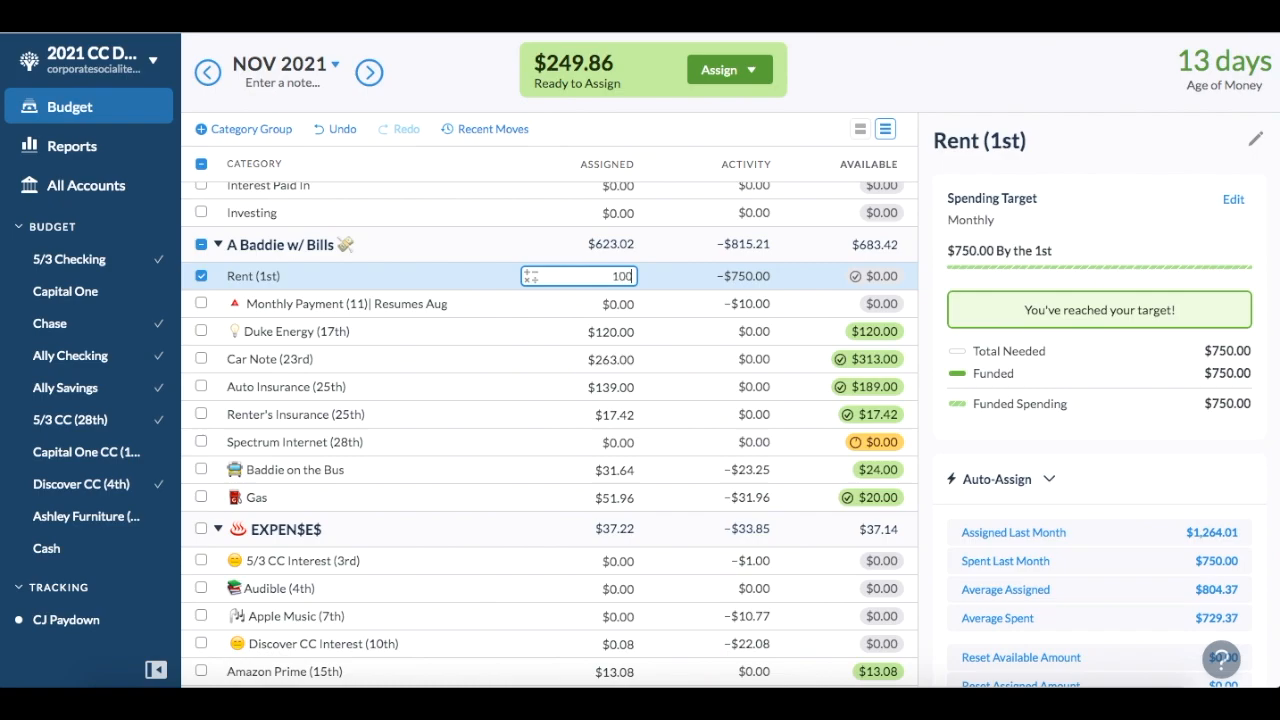
pyautogui.press('Return')
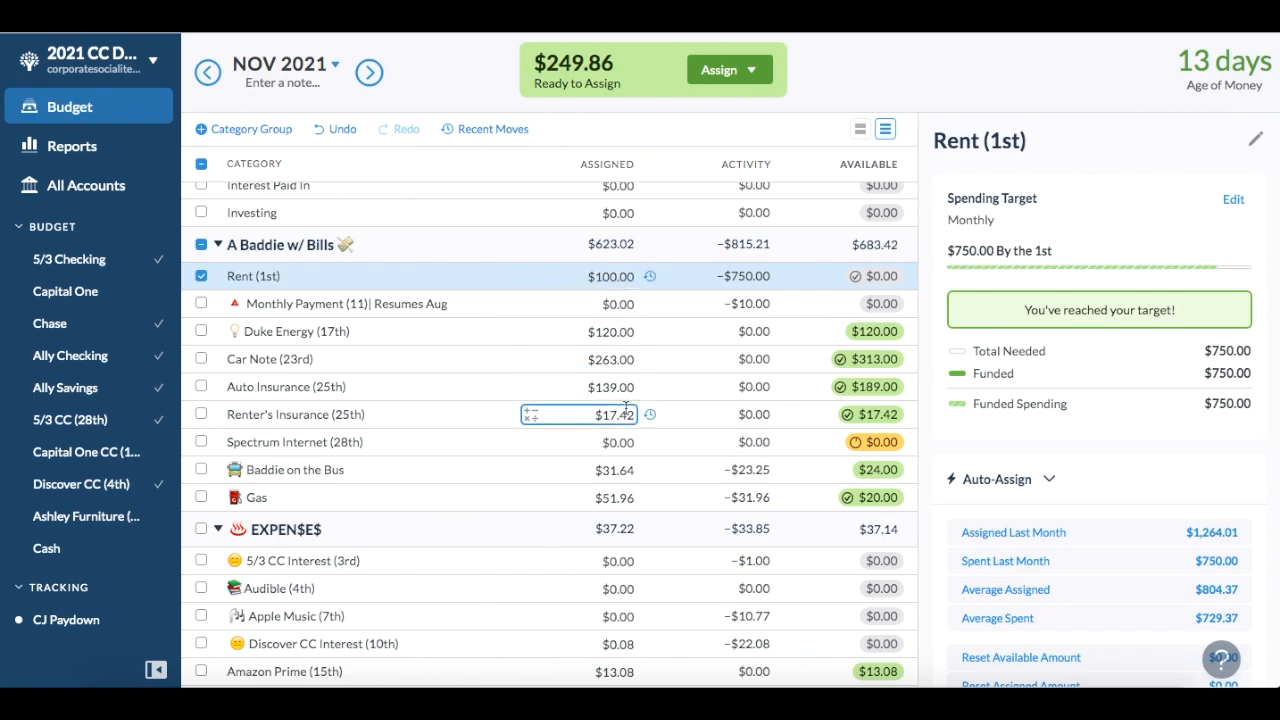
pyautogui.scroll(5, 625, 405)
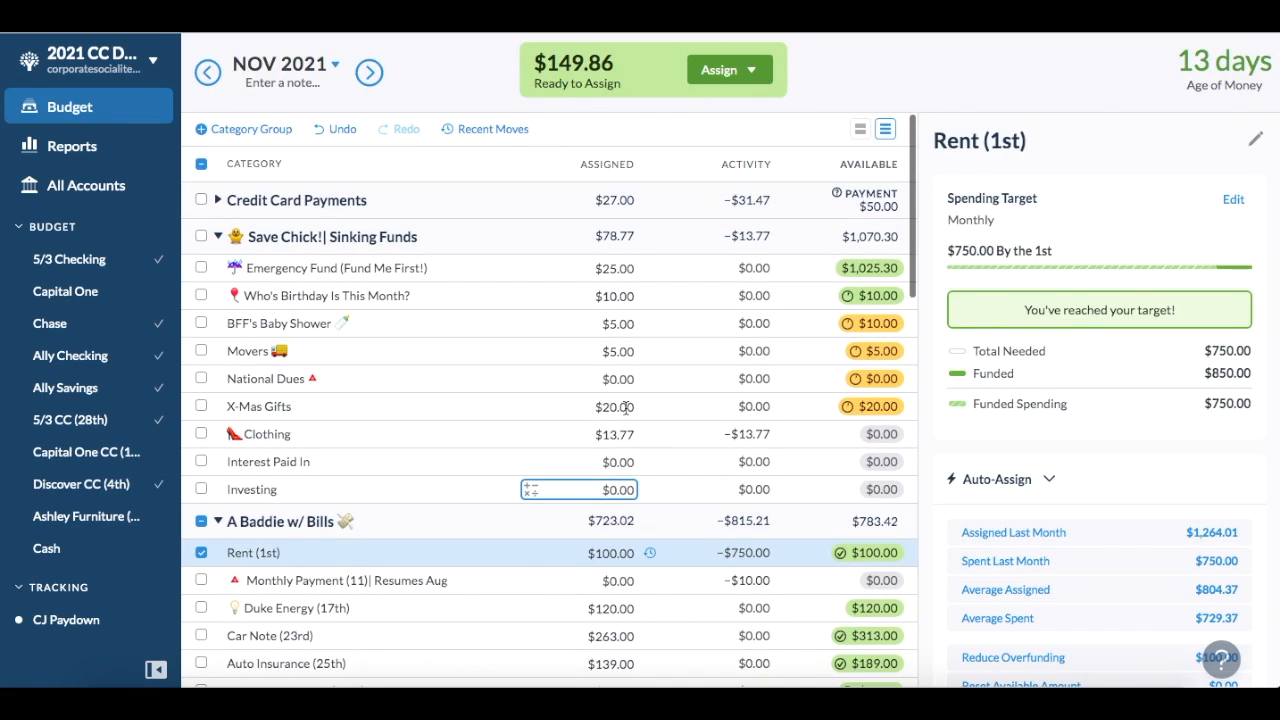
# Add $50 to the amount assigned to X-Mas Gifts in the sinking funds group and clear the selection.
pyautogui.click(627, 296)
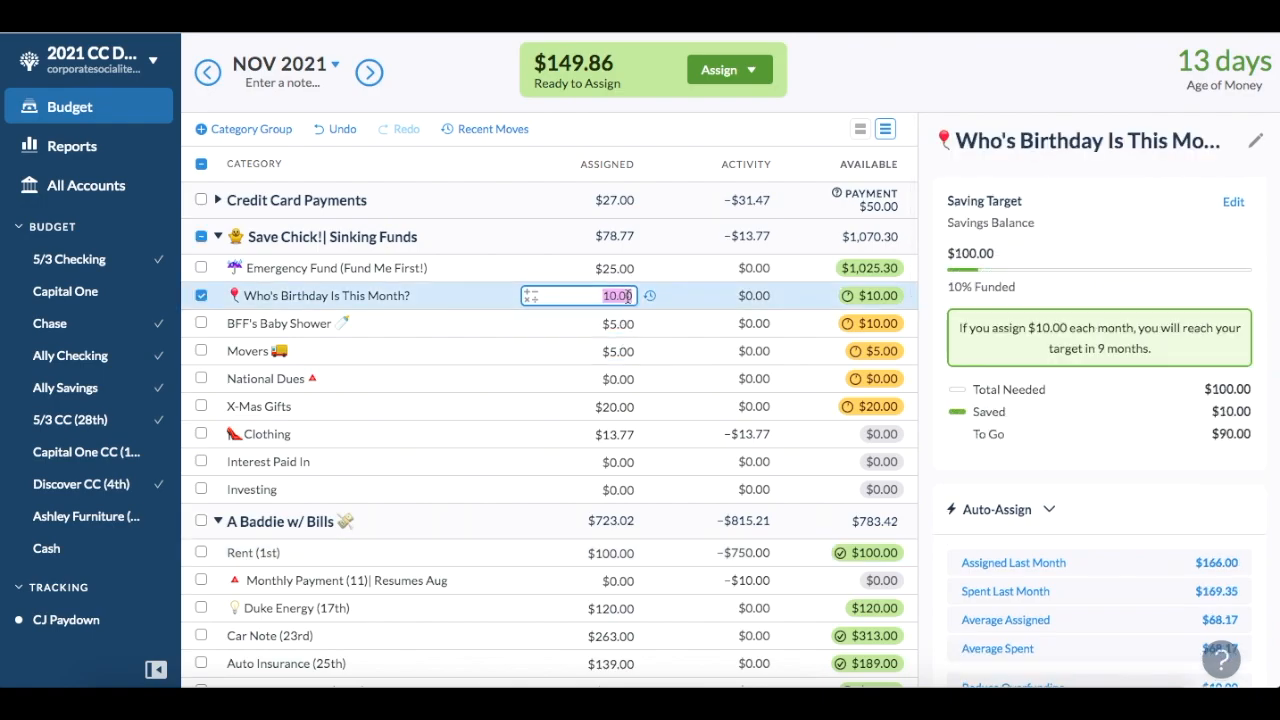
pyautogui.click(631, 406)
pyautogui.click(633, 406)
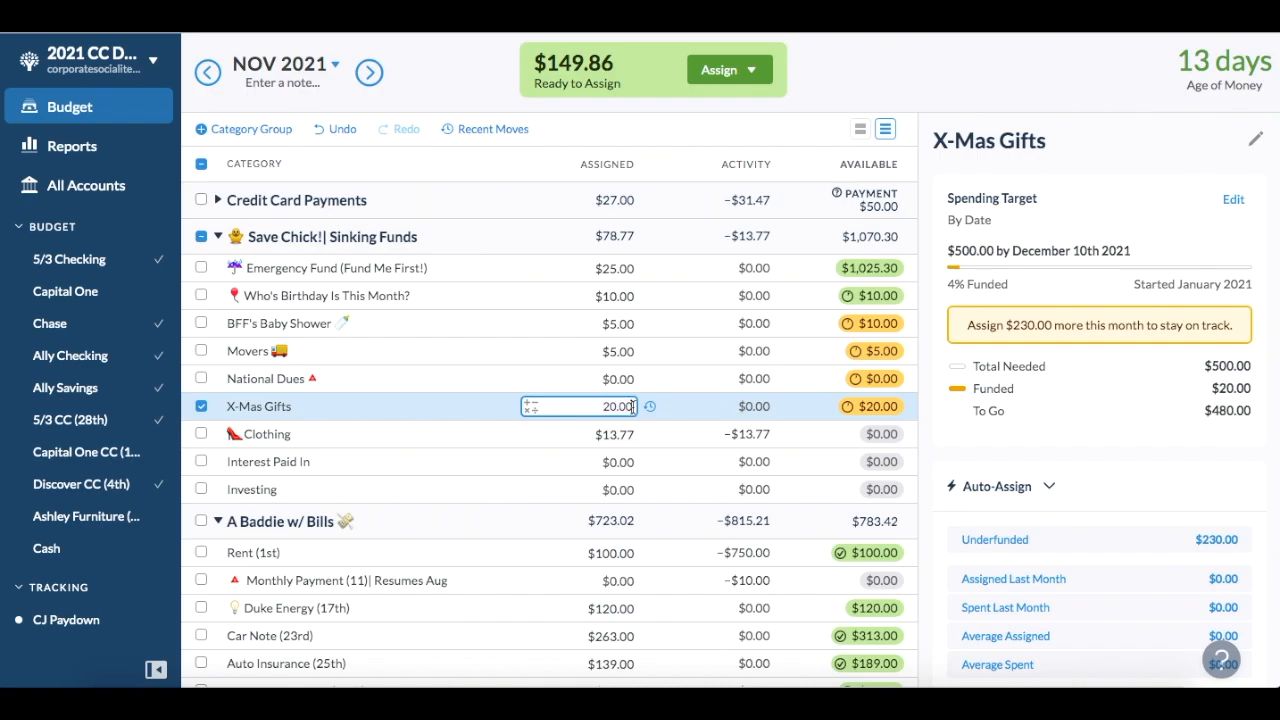
pyautogui.write('+50')
pyautogui.press('Return')
pyautogui.click(201, 406)
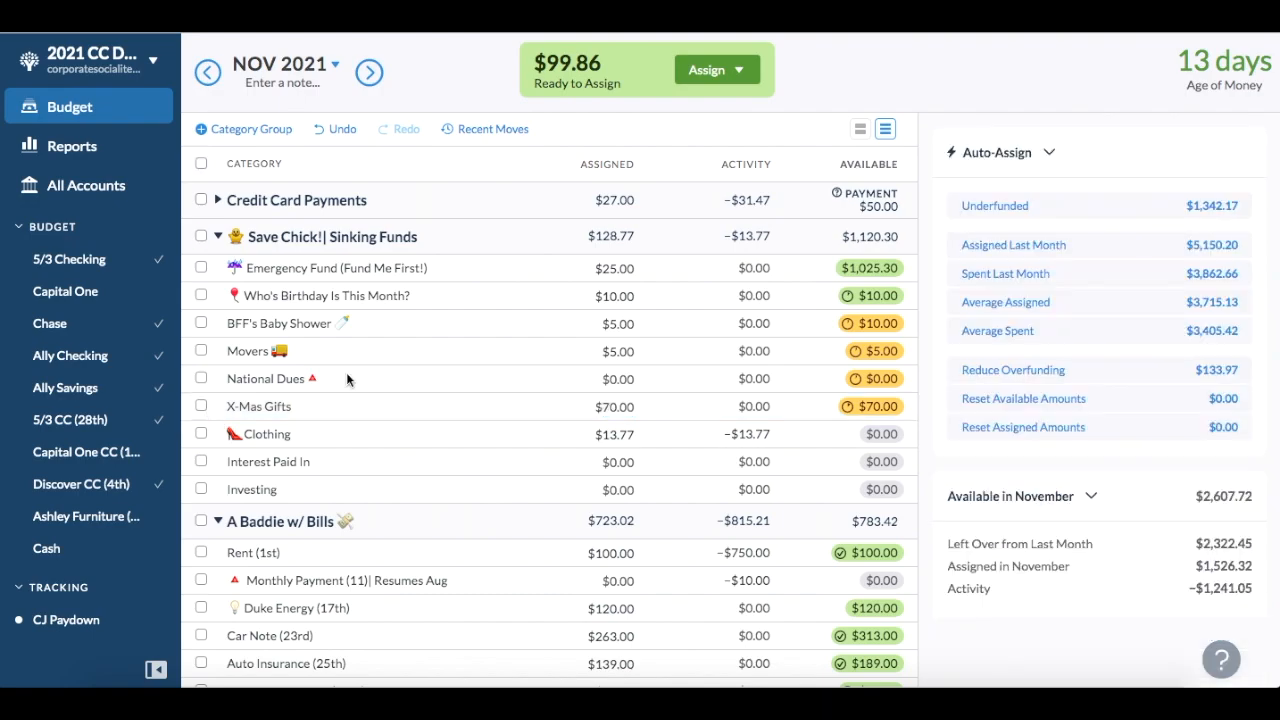
# Add $10 each to the amounts assigned to Who's Birthday Is This Month? and BFF's Baby Shower.
pyautogui.click(632, 296)
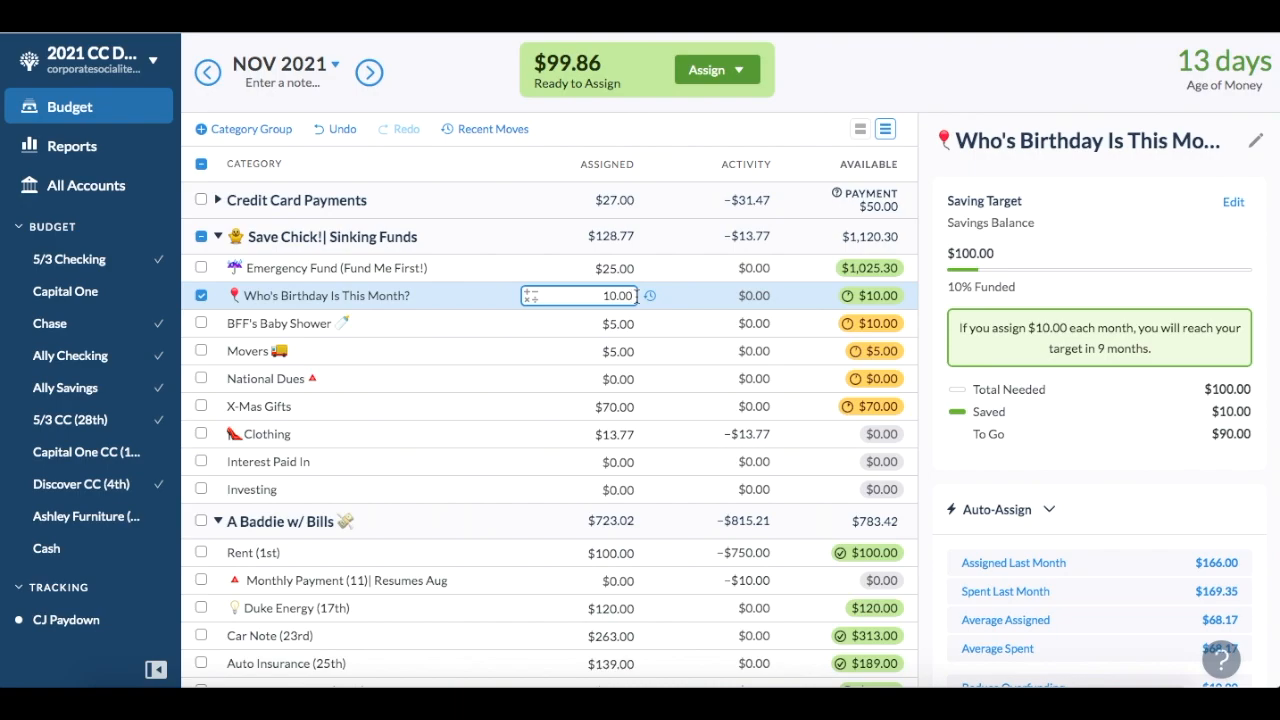
pyautogui.write('+10=')
pyautogui.click(632, 324)
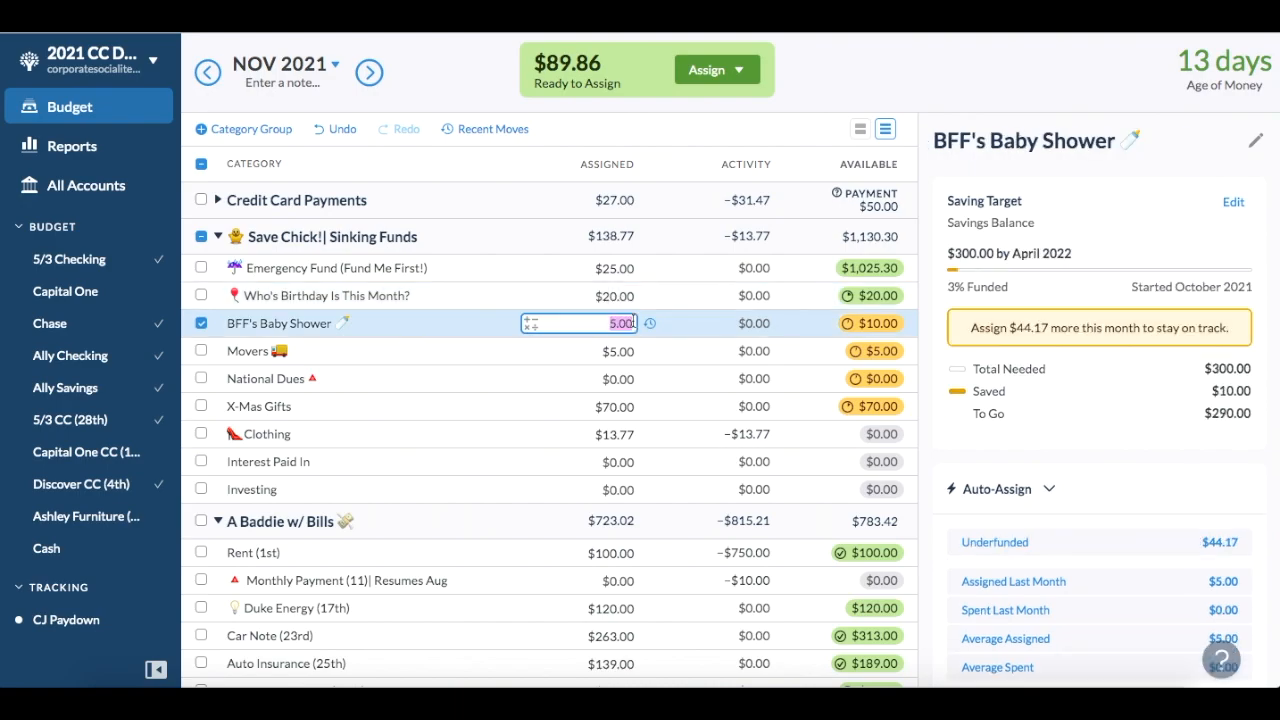
pyautogui.click(632, 326)
pyautogui.write('+10')
pyautogui.press('Return')
# Add $5 to the amount assigned to the Movers category.
pyautogui.click(620, 352)
pyautogui.click(633, 352)
pyautogui.write('+5')
pyautogui.press('Return')
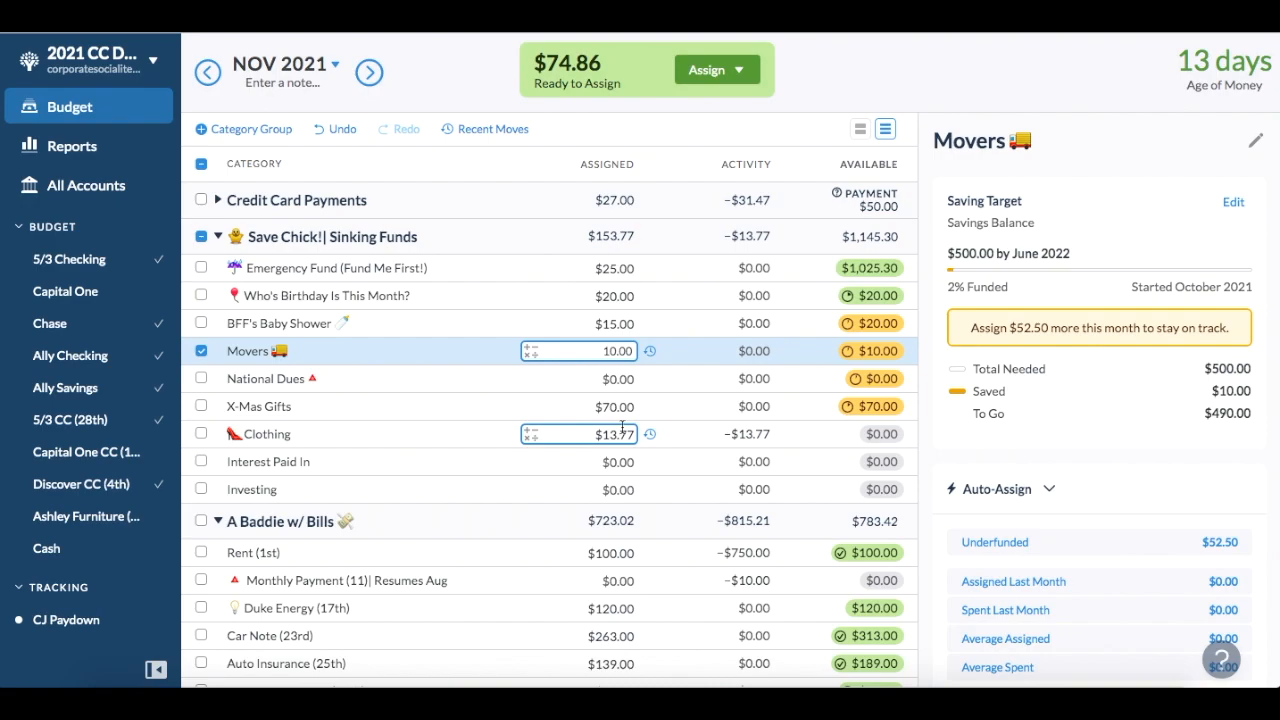
# Review the available amounts in the A Baddie w/ Bills and EXPEN$E$ groups for categories that still need money.
pyautogui.scroll(-2, 623, 434)
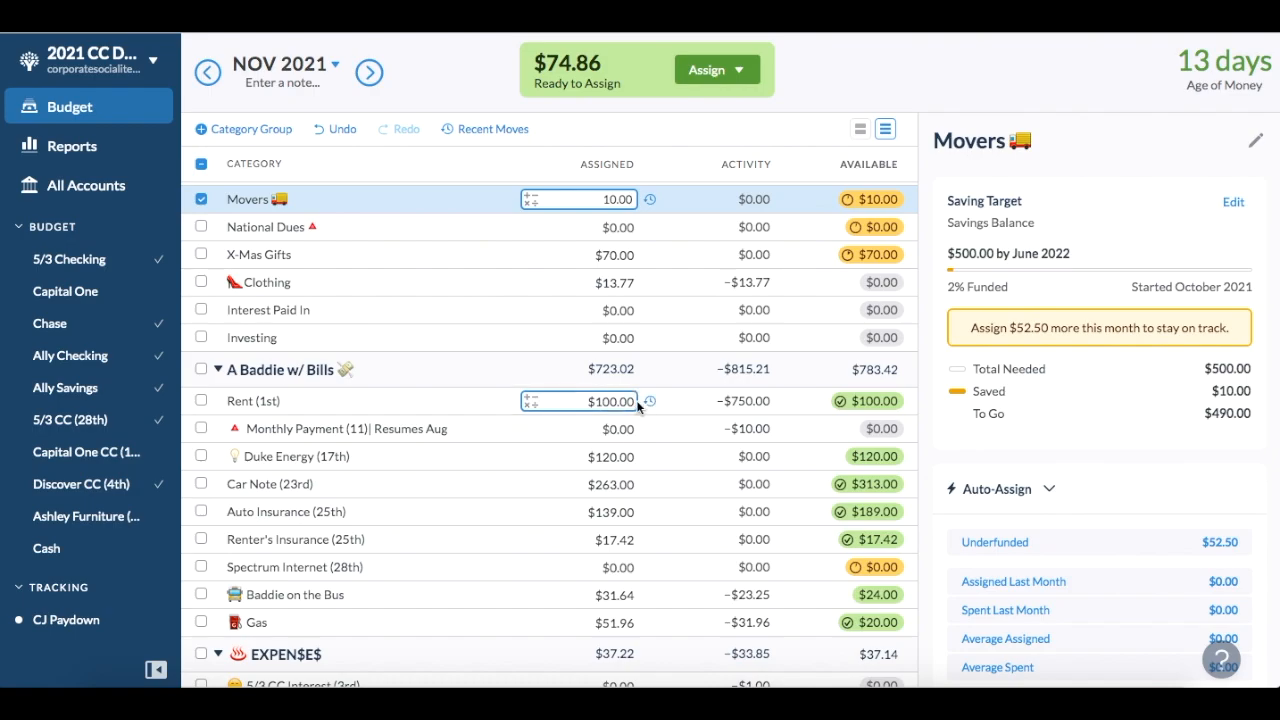
pyautogui.scroll(-4, 612, 268)
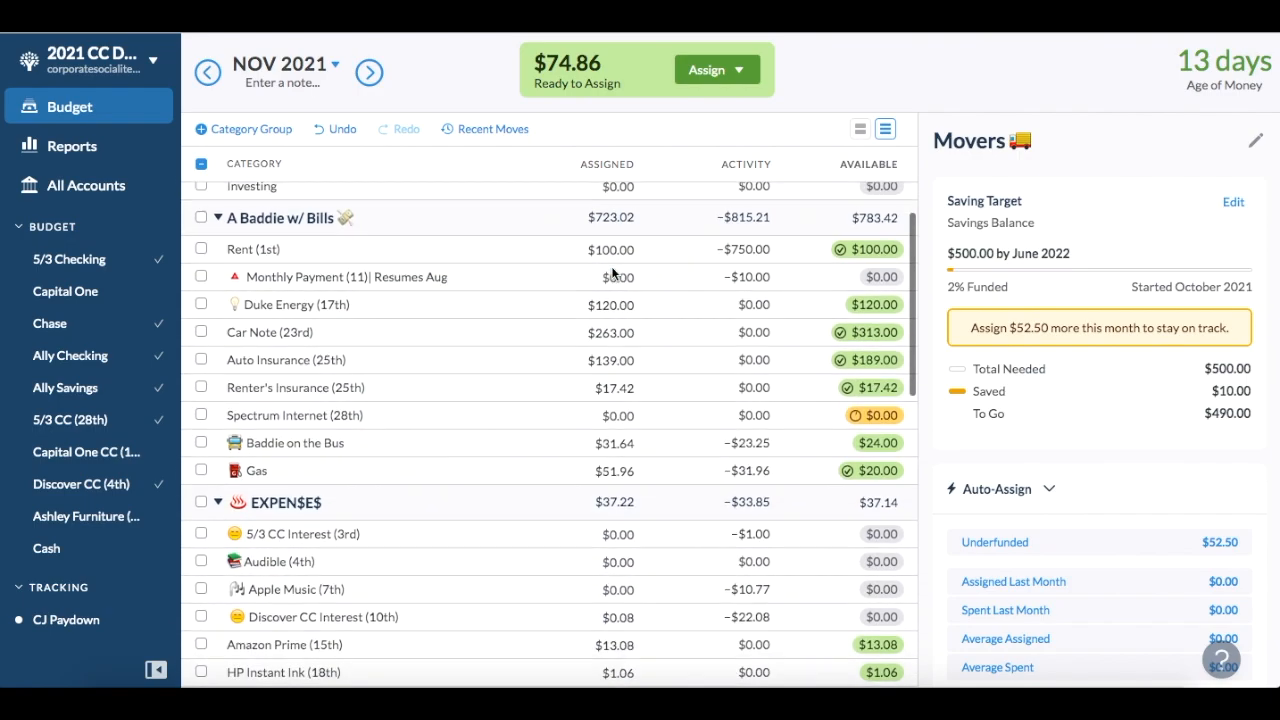
pyautogui.scroll(-2, 612, 268)
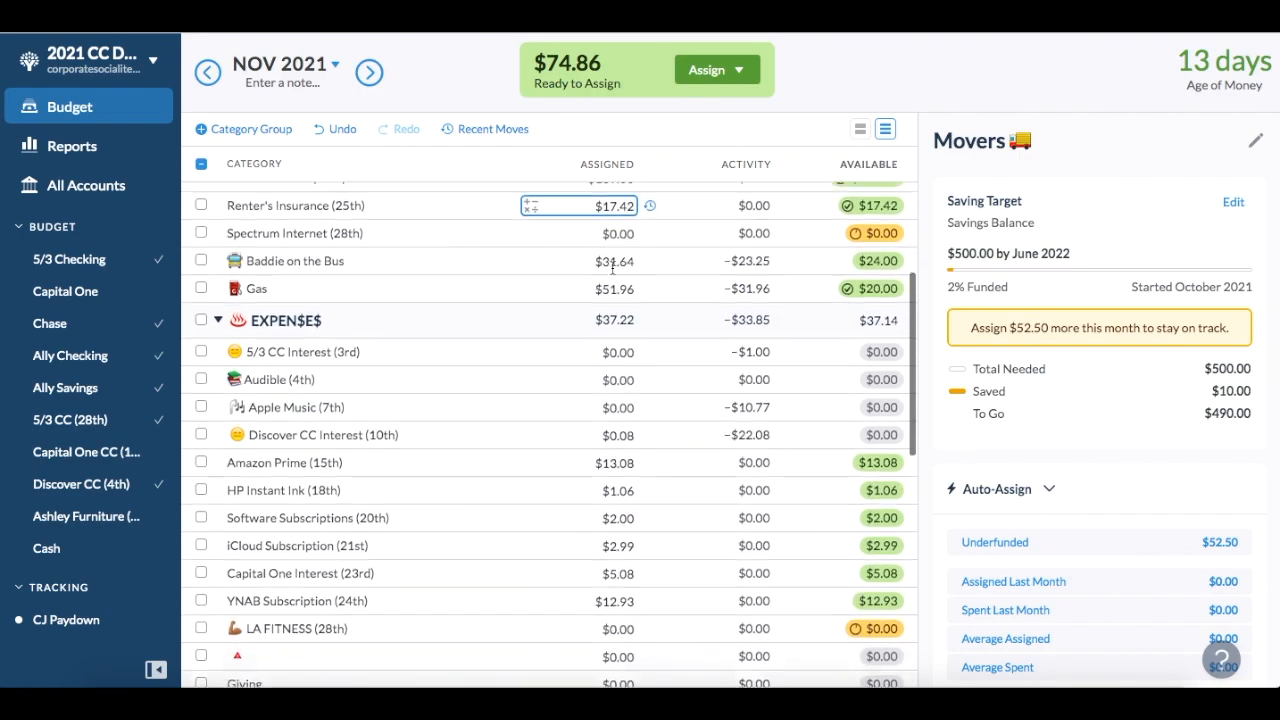
pyautogui.scroll(-2, 612, 268)
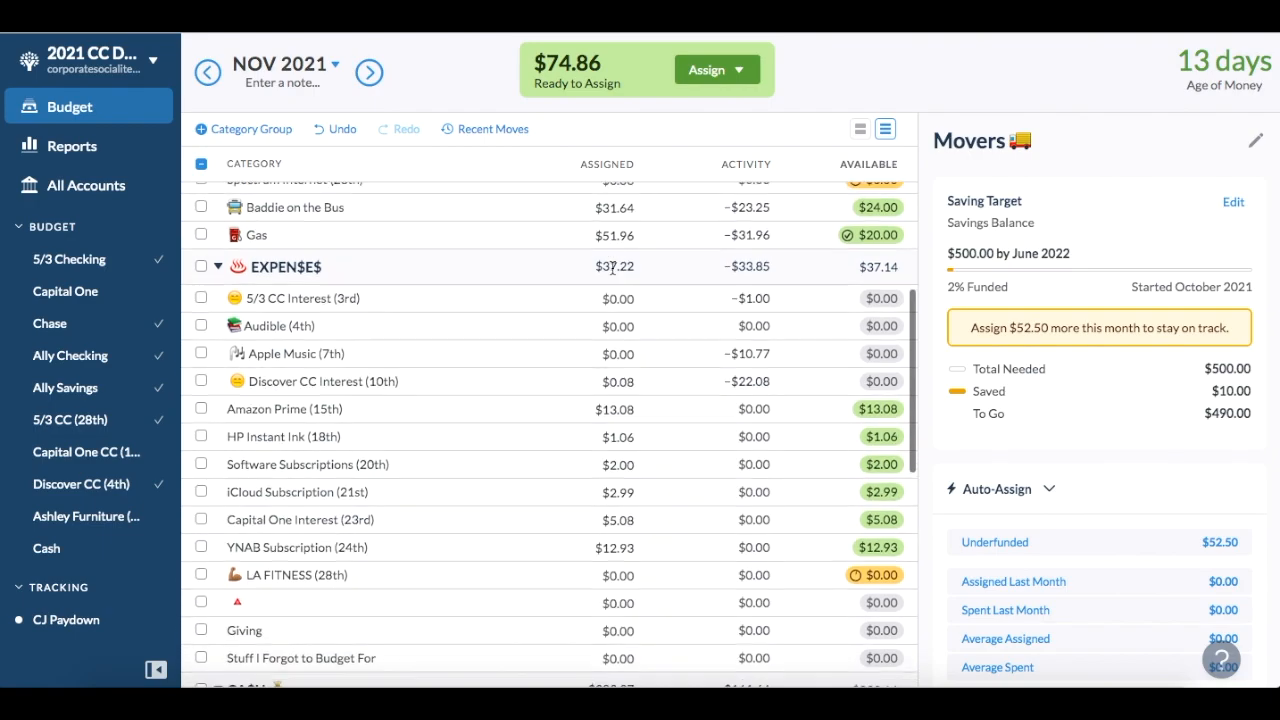
pyautogui.scroll(5, 612, 268)
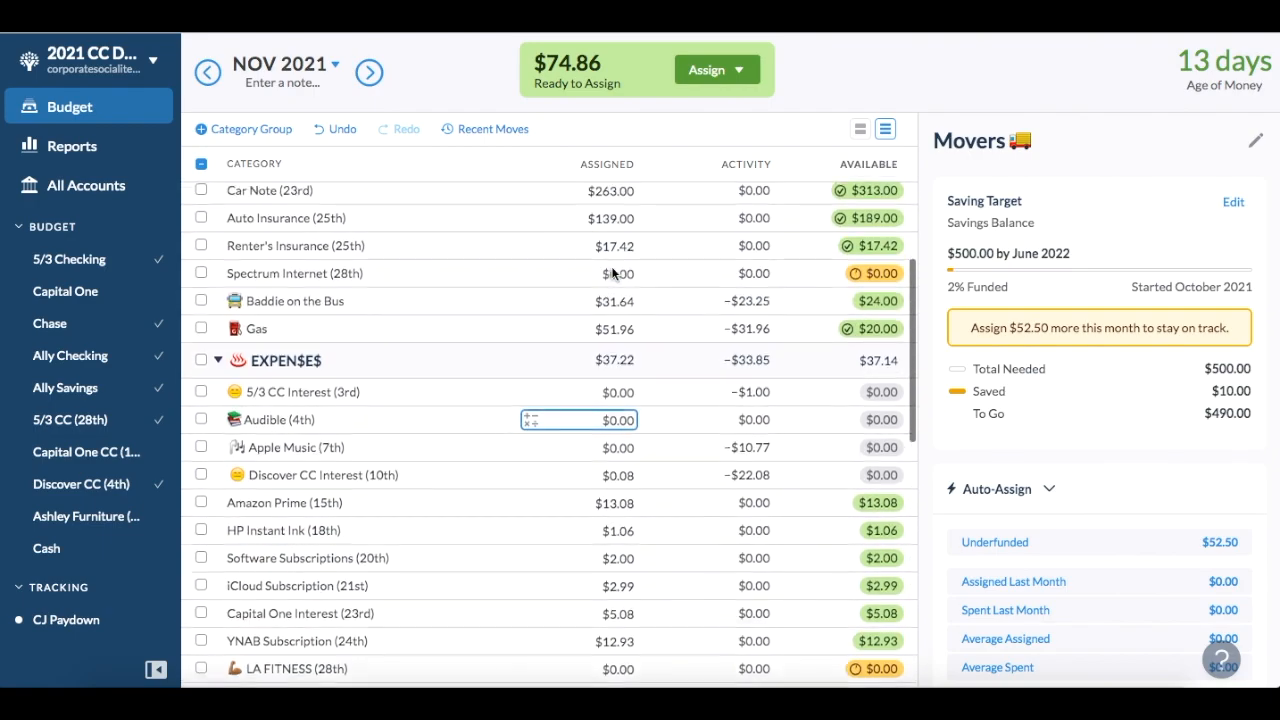
pyautogui.scroll(6, 612, 268)
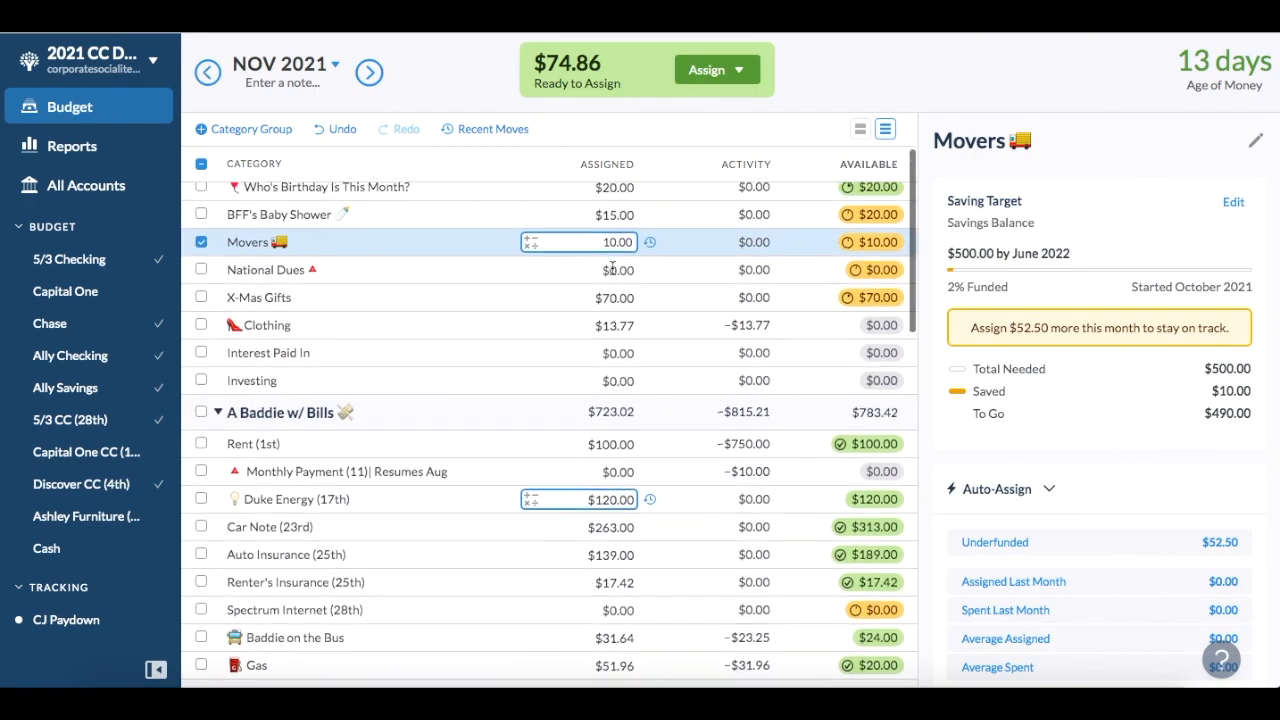
pyautogui.scroll(1, 612, 268)
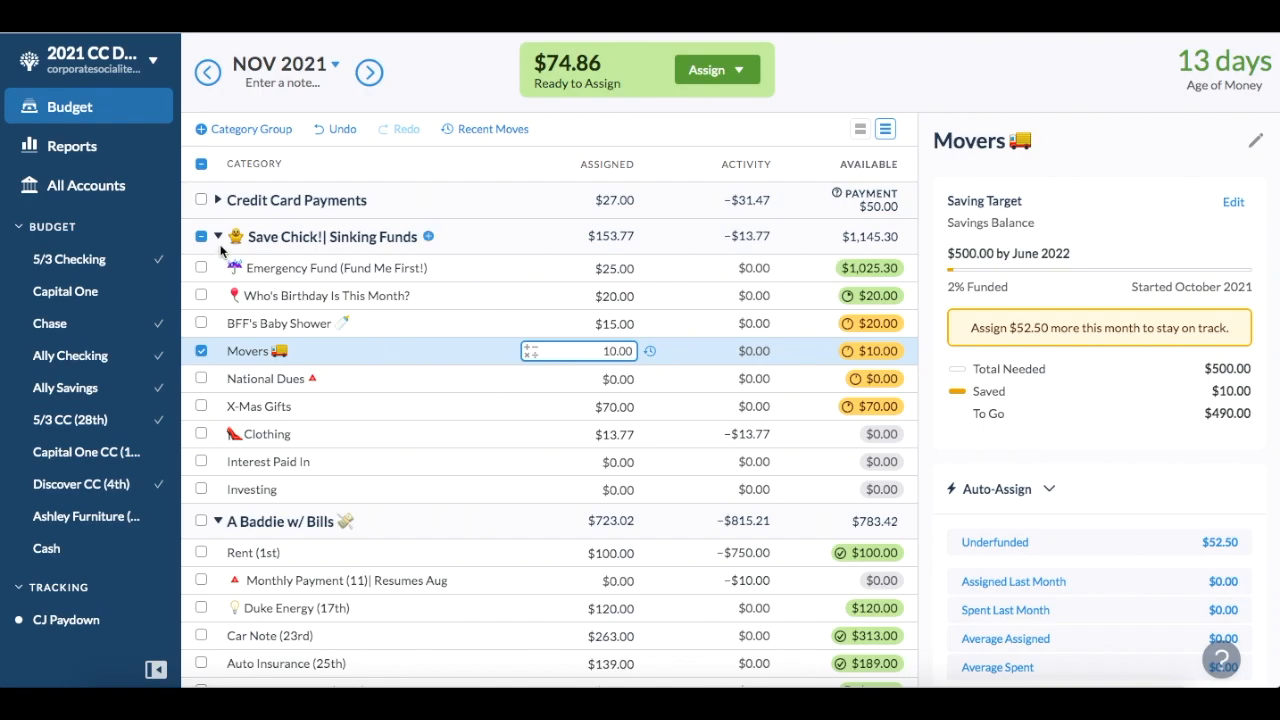
# Collapse the Save Chick!| Sinking Funds group and briefly check the categories under Credit Card Payments.
pyautogui.click(218, 237)
pyautogui.click(219, 200)
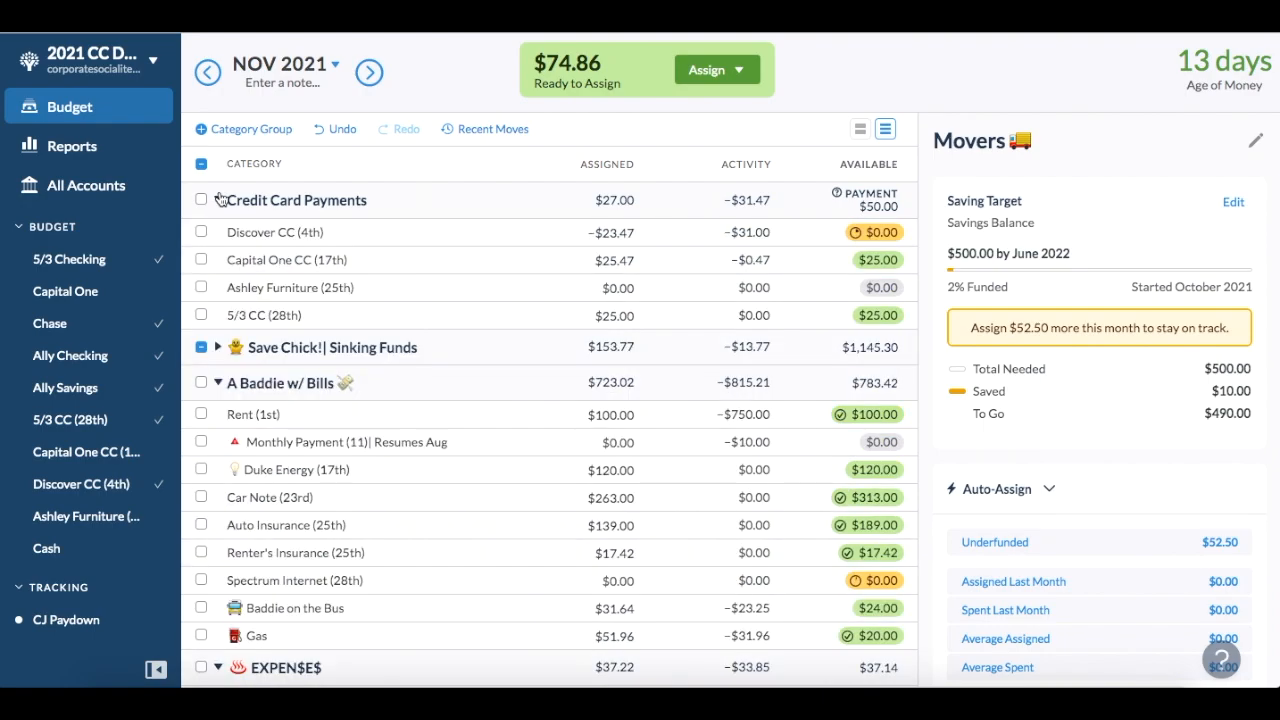
pyautogui.click(219, 200)
# Review the bills, expenses, CA$H and #Social-liting categories to decide where the remaining money should go.
pyautogui.scroll(-4, 254, 450)
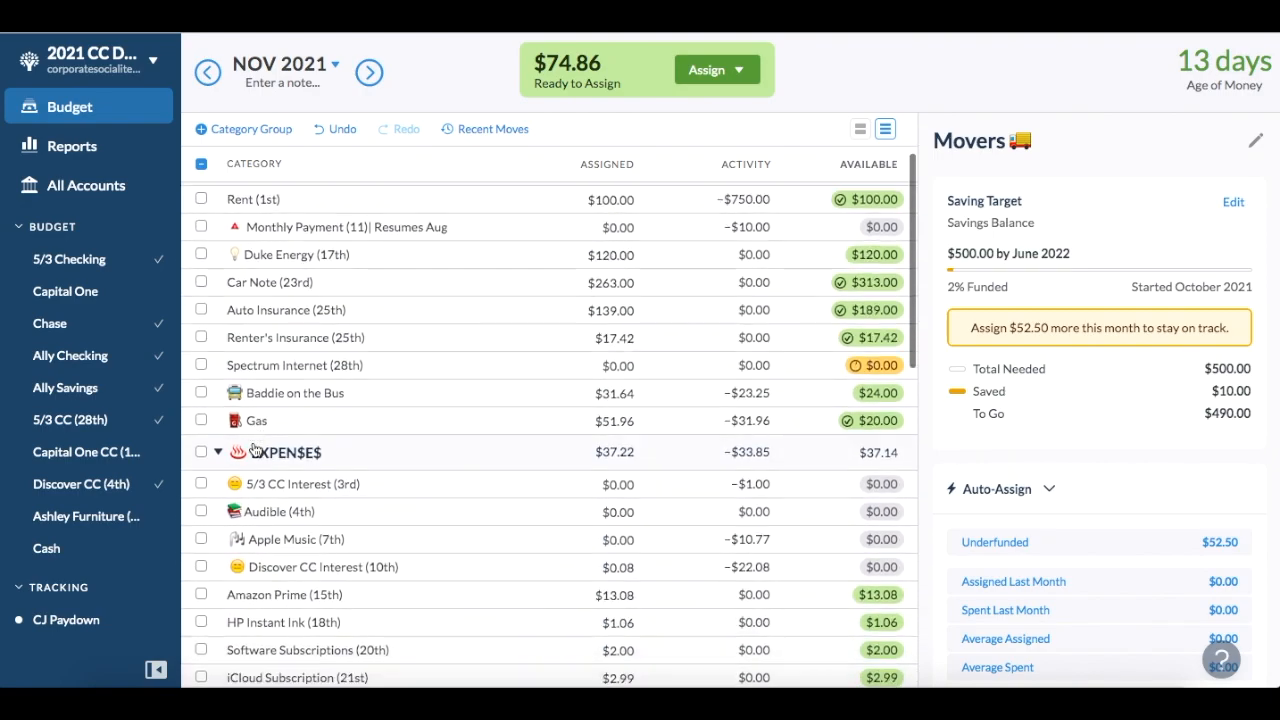
pyautogui.scroll(-3, 254, 450)
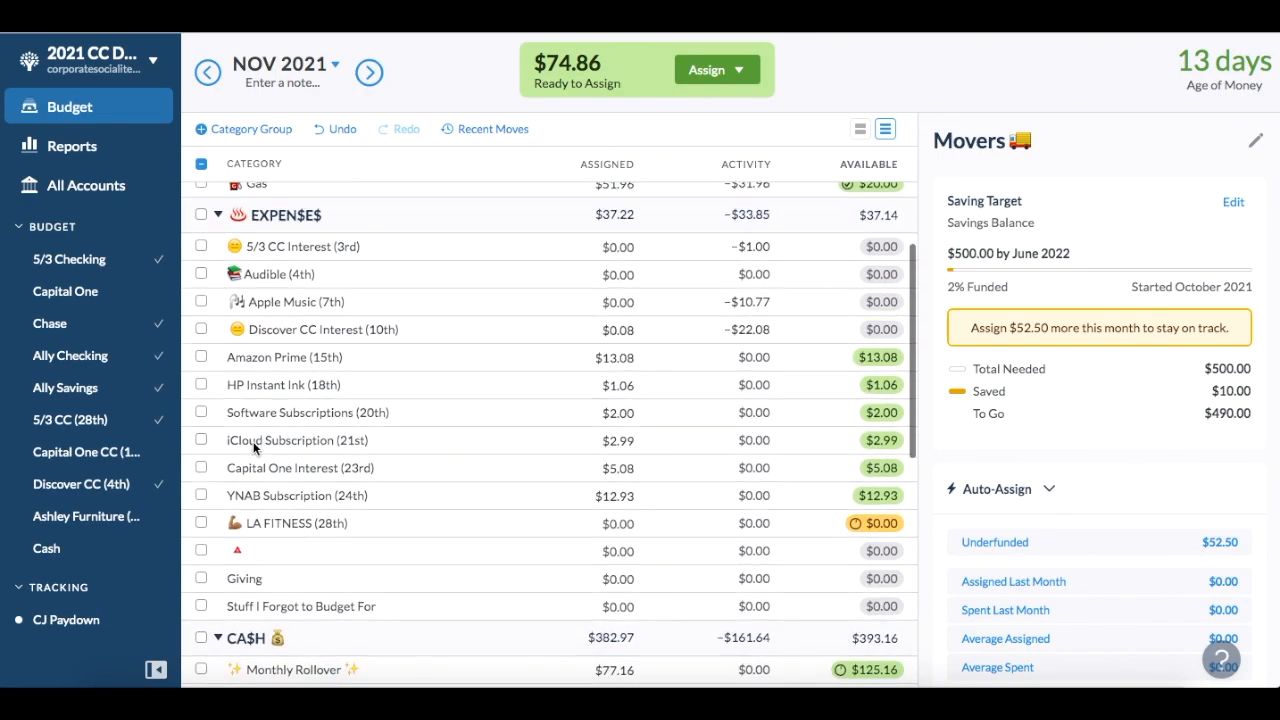
pyautogui.scroll(-5, 254, 450)
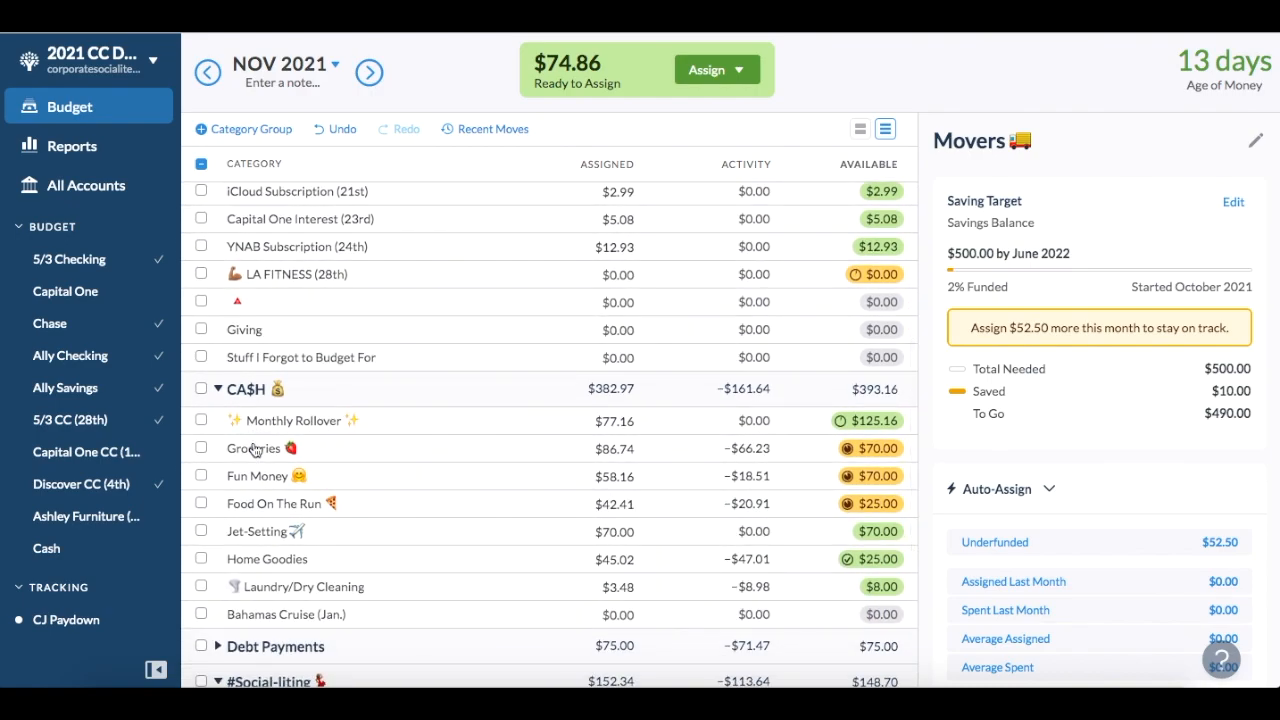
pyautogui.scroll(-1, 254, 450)
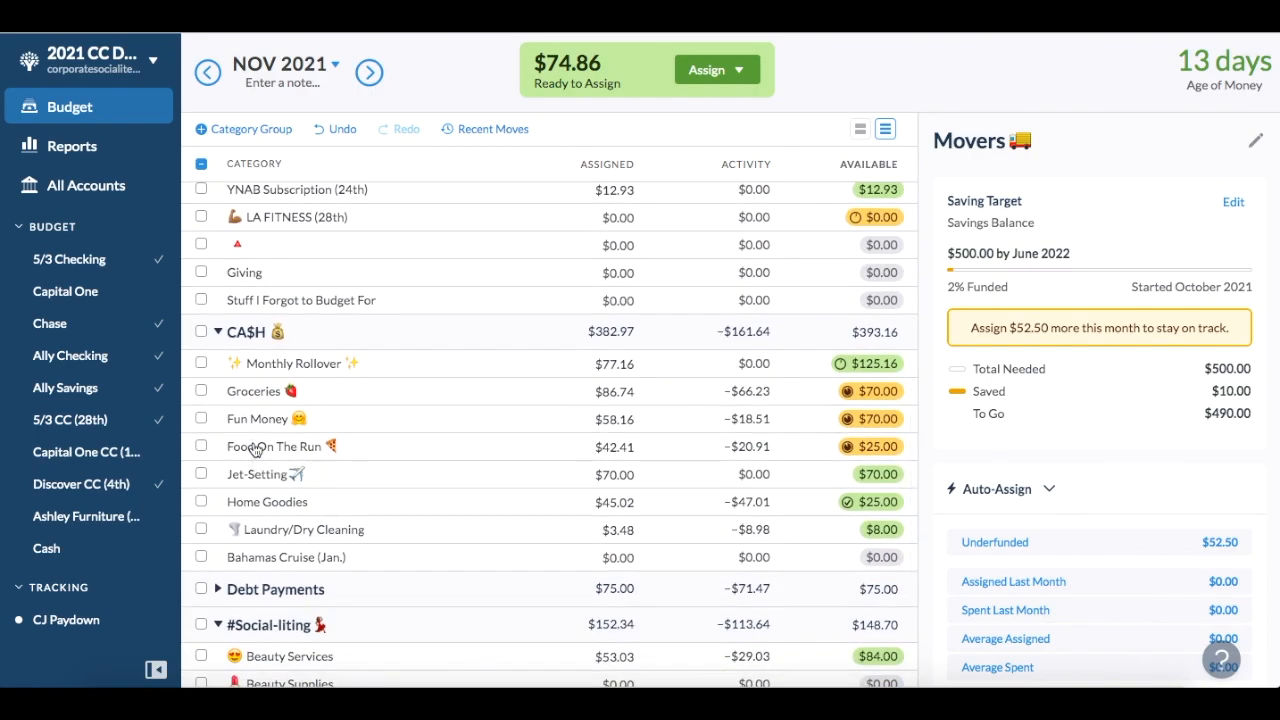
pyautogui.scroll(-3, 254, 450)
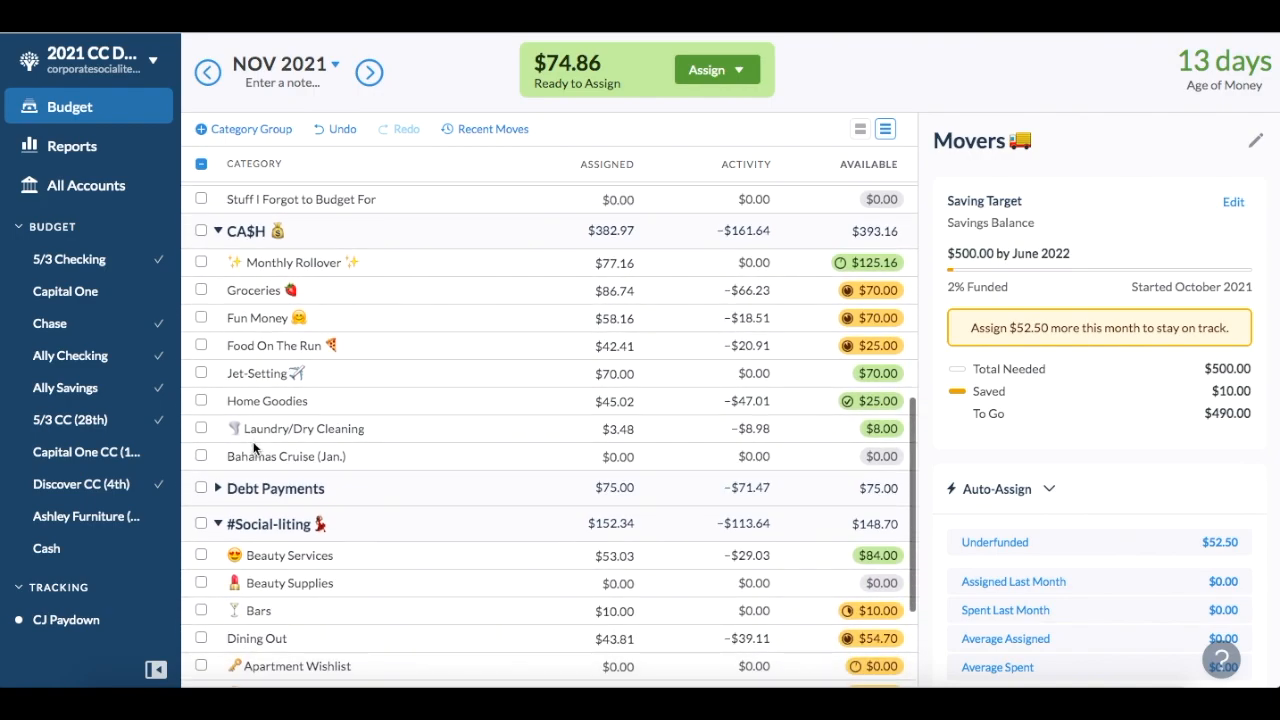
pyautogui.scroll(-3, 254, 450)
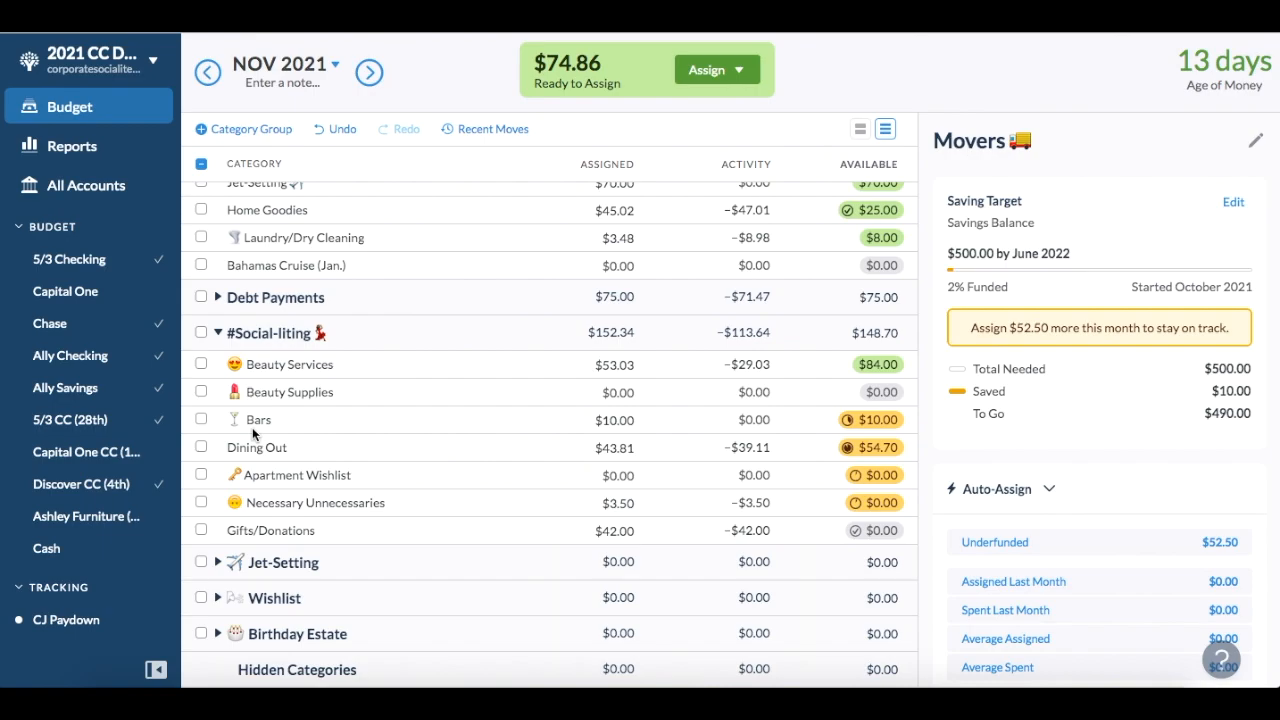
pyautogui.scroll(15, 252, 427)
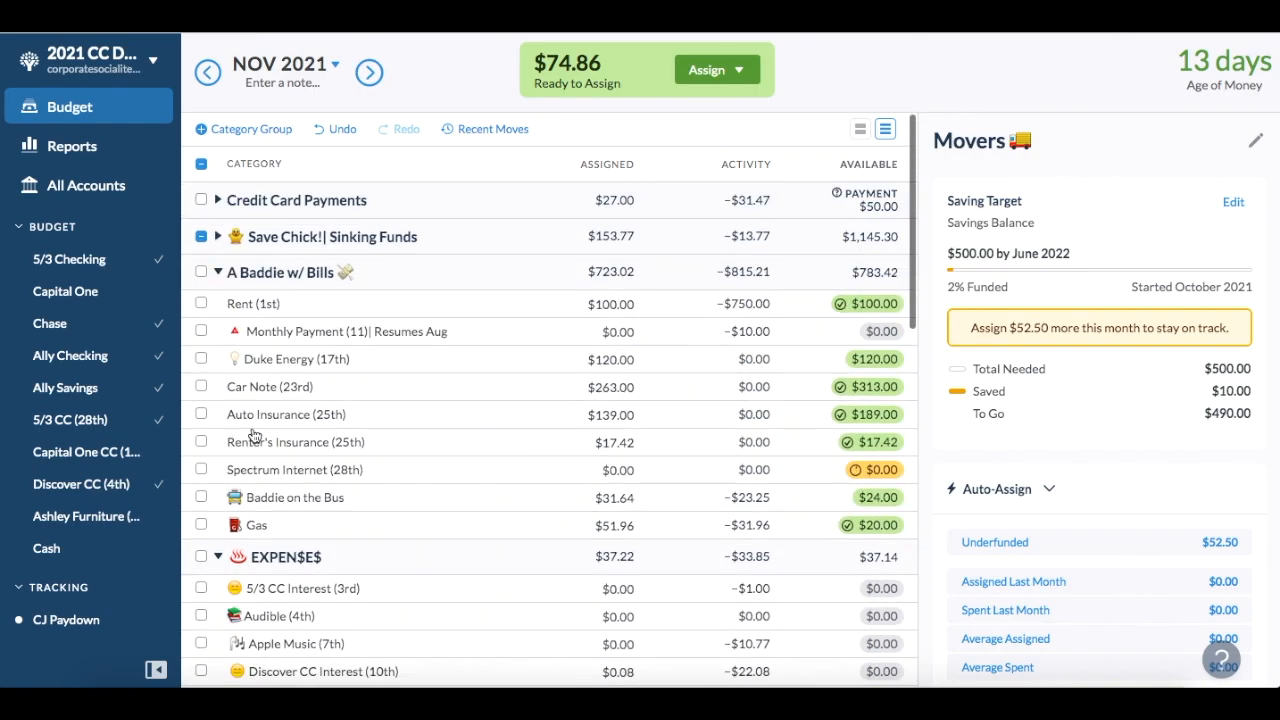
# Add the remaining $74.86 to the amount assigned to Rent (1st).
pyautogui.click(632, 304)
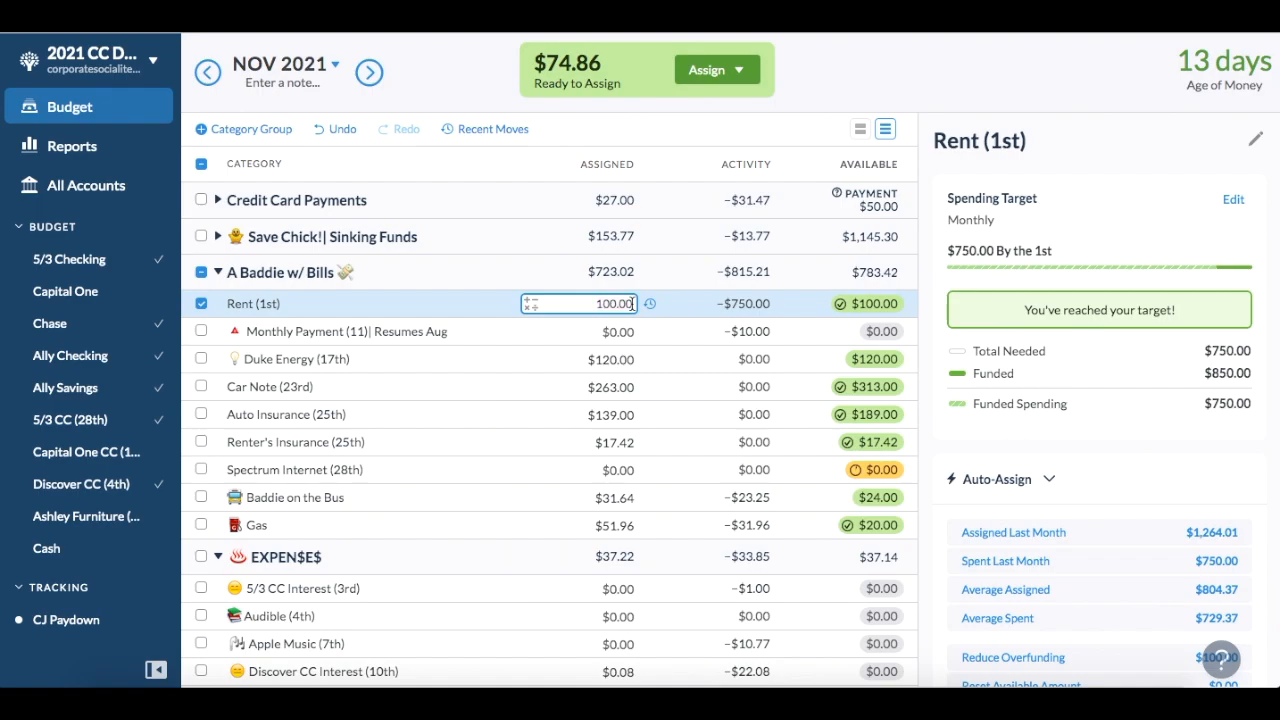
pyautogui.write('+74.86')
pyautogui.press('Return')
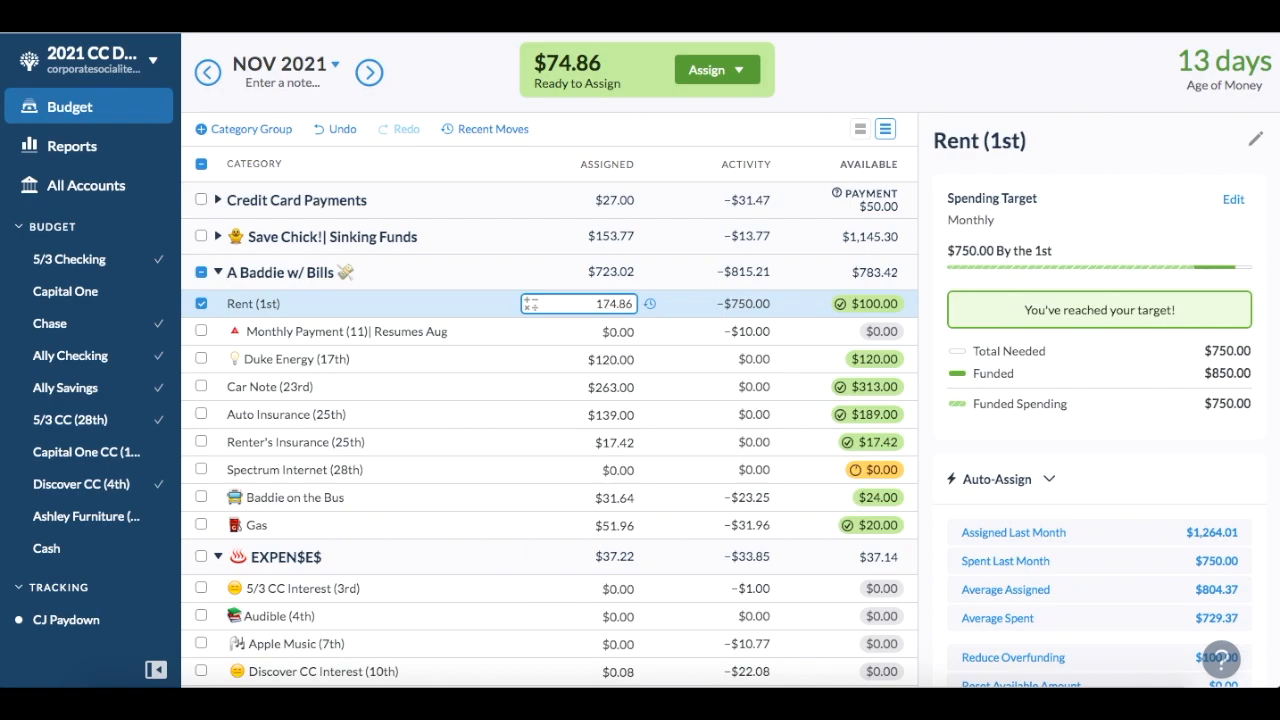